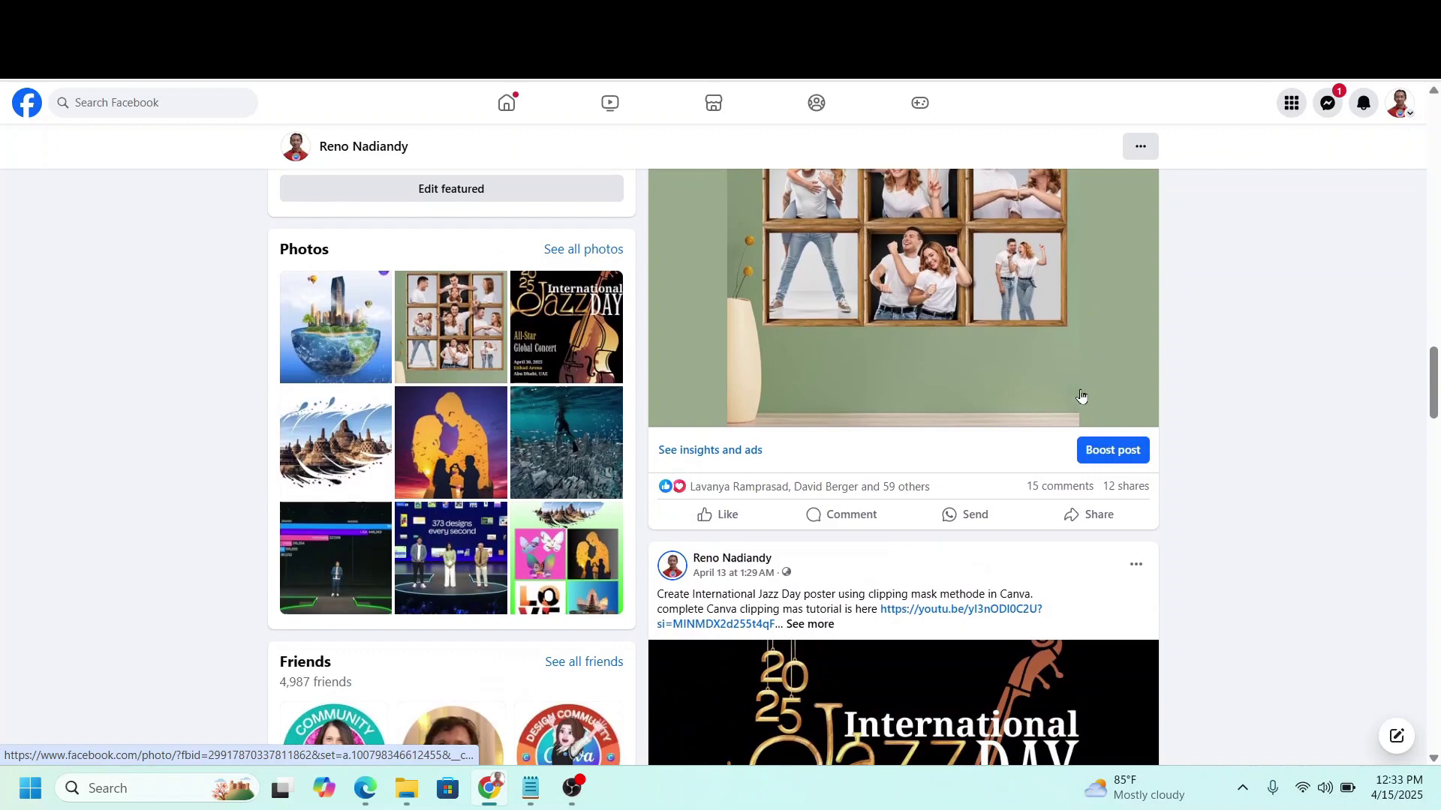
Open the post's comments and view a commenter's SENIOR tumbler photo full size.
click(1059, 486)
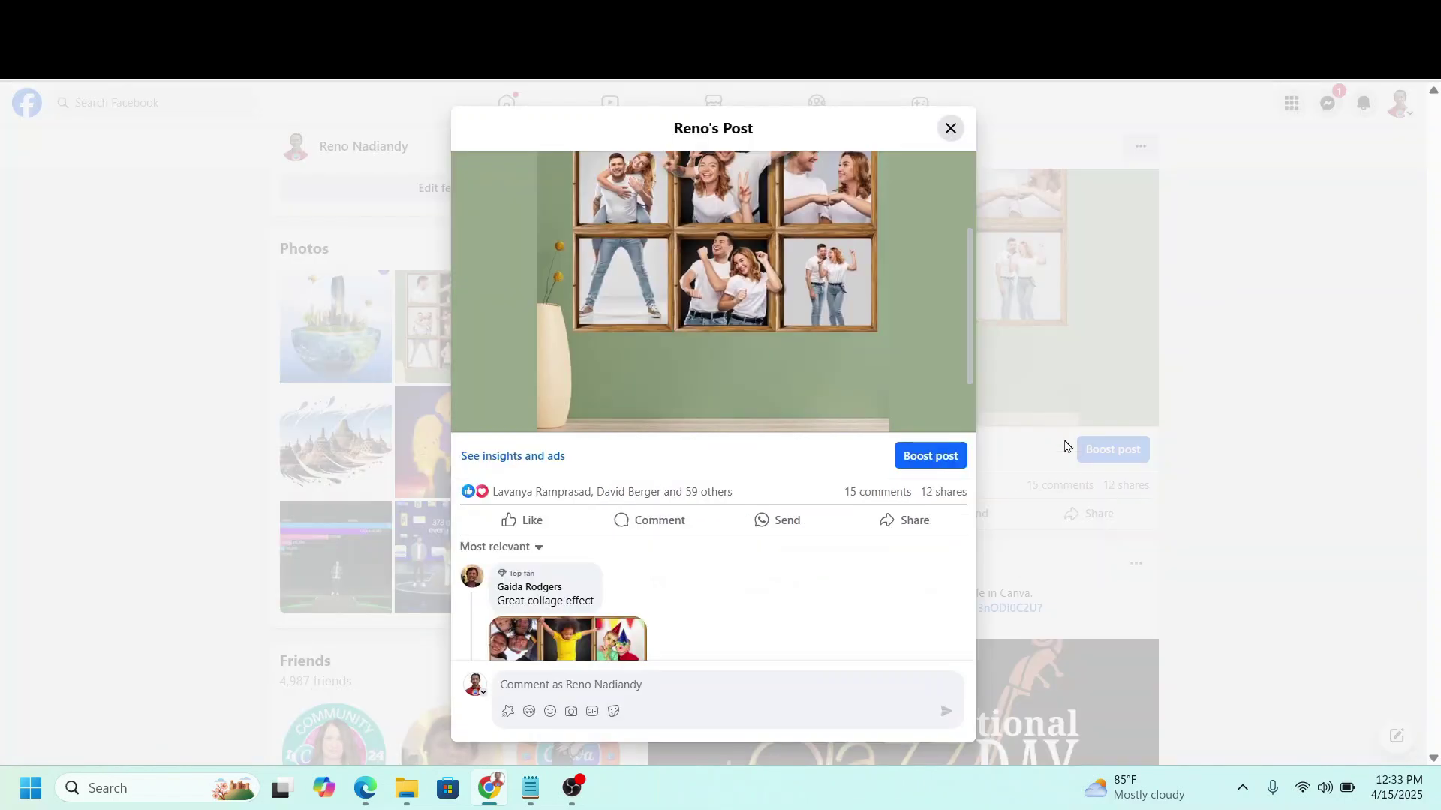
scroll(785, 574, down, 8)
scroll(789, 555, down, 2)
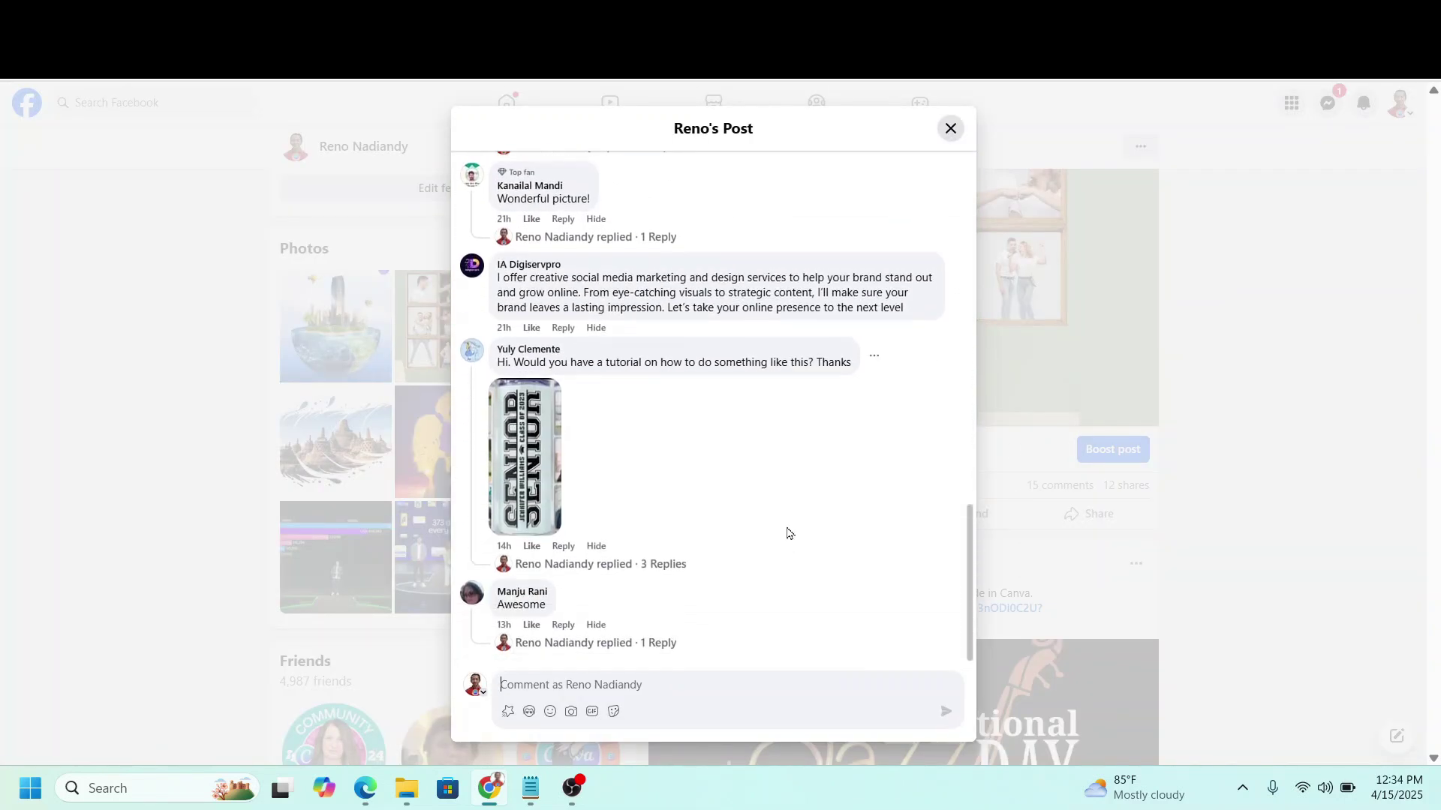
click(545, 471)
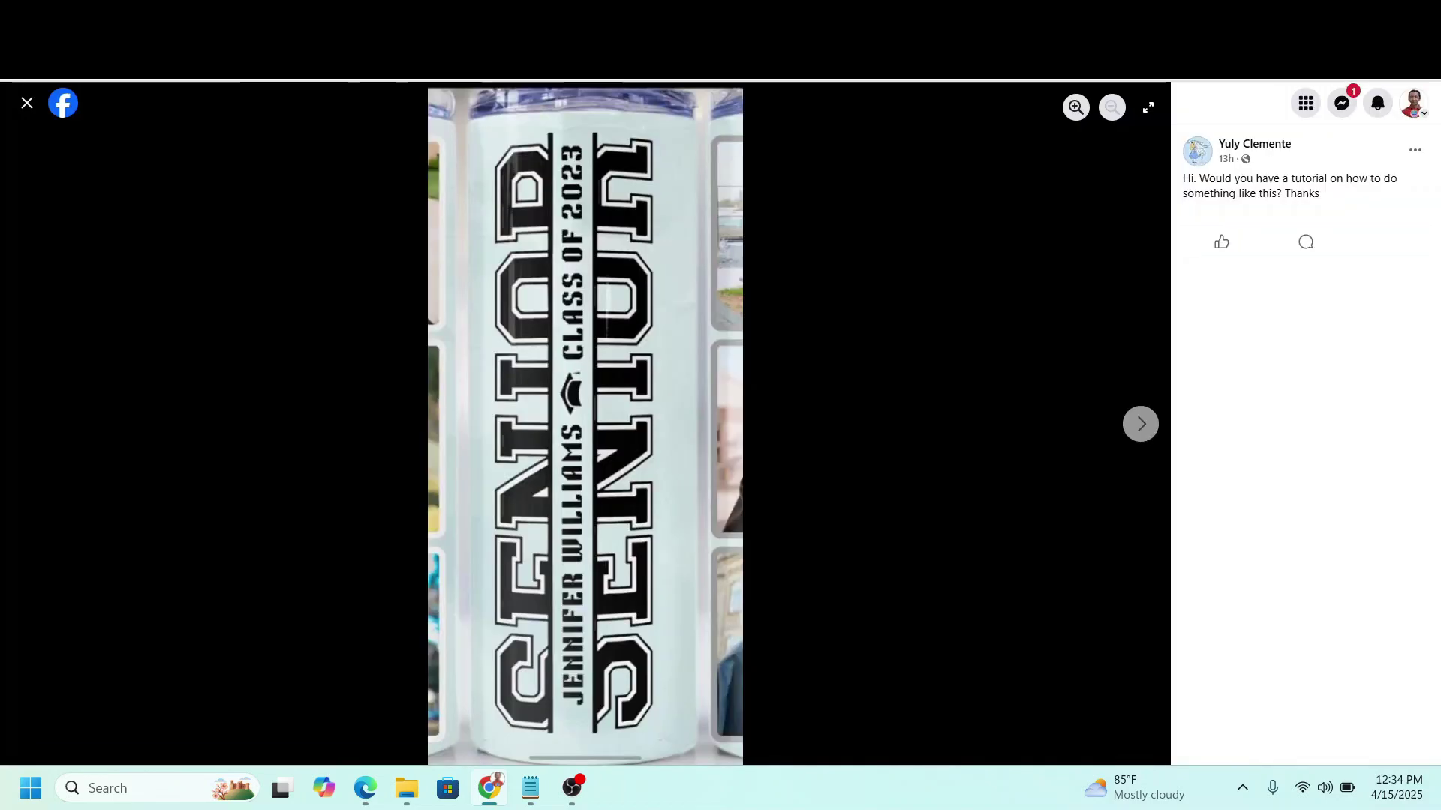
Add a heading reading 'WINNER' to the blank Canva page.
key(ctrl+1)
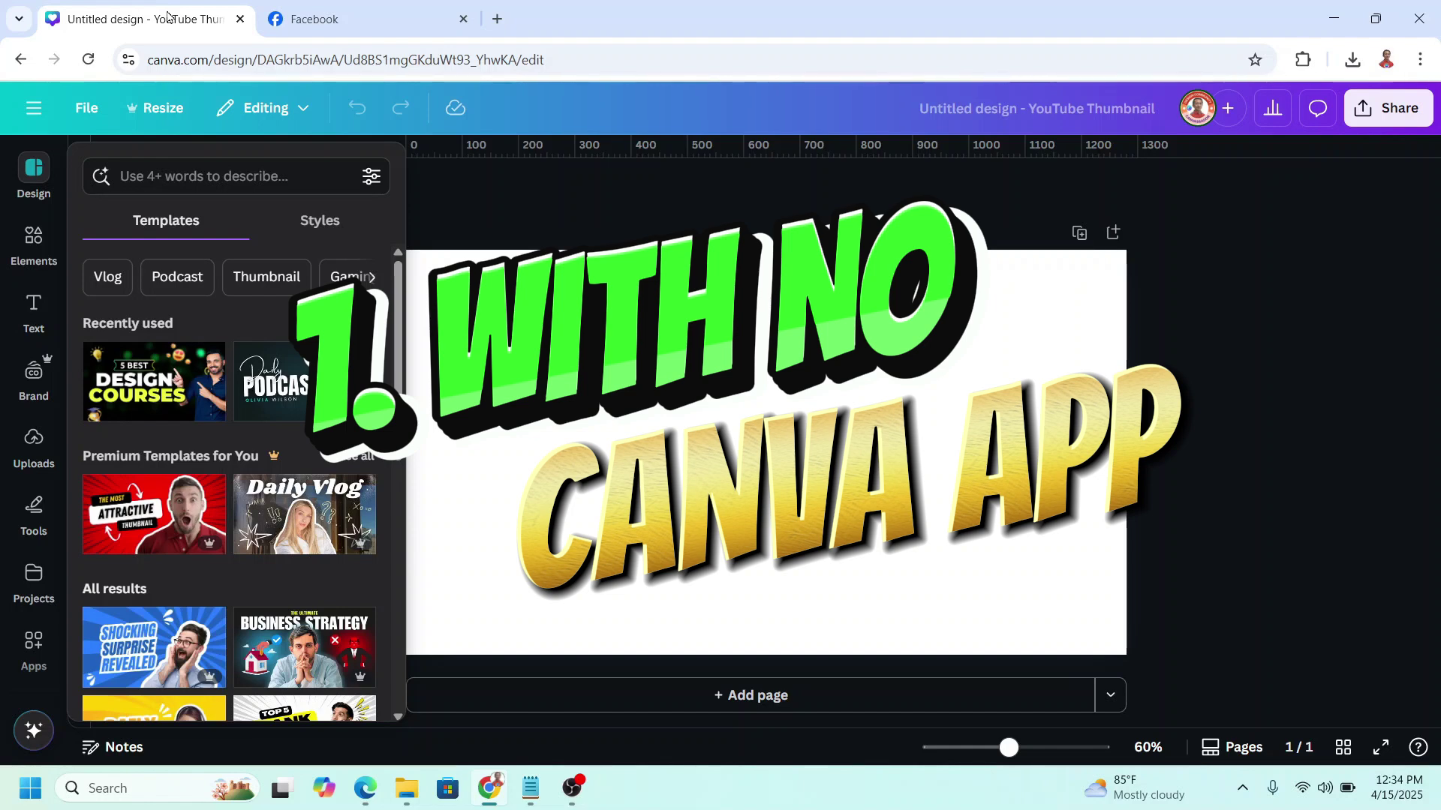
click(30, 319)
click(249, 466)
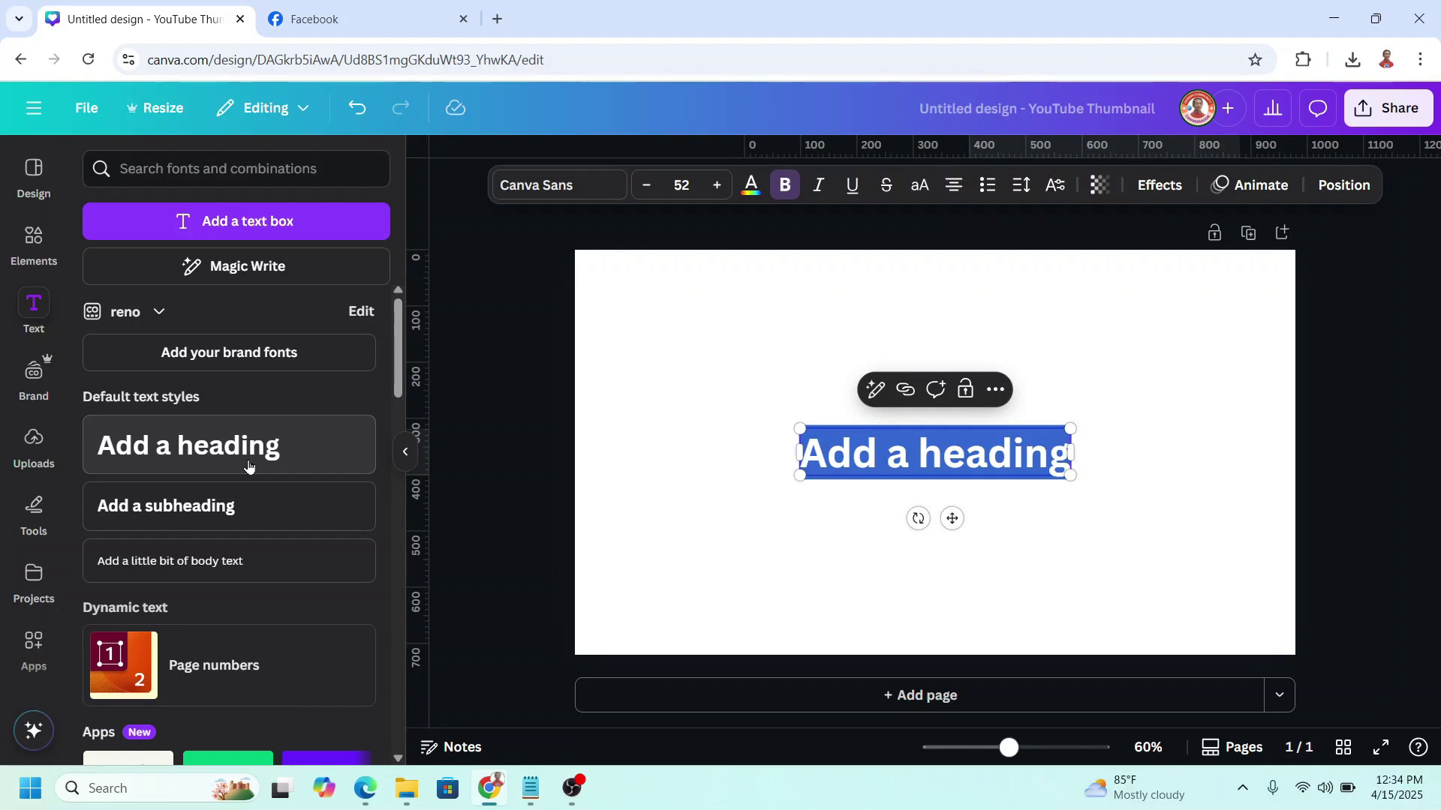
text(WINNER)
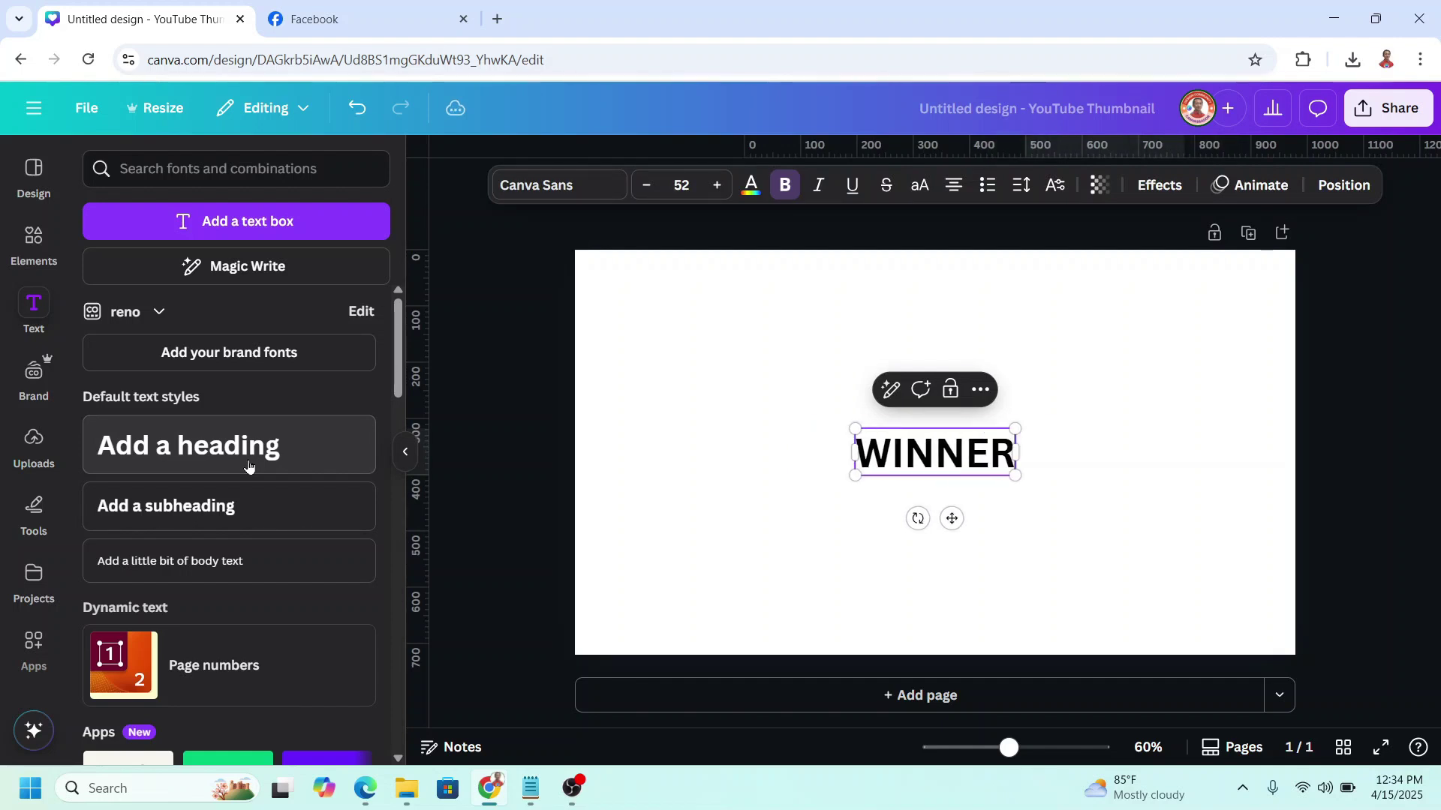
Set WINNER in the Graduate font and enlarge it to size 174.
click(544, 194)
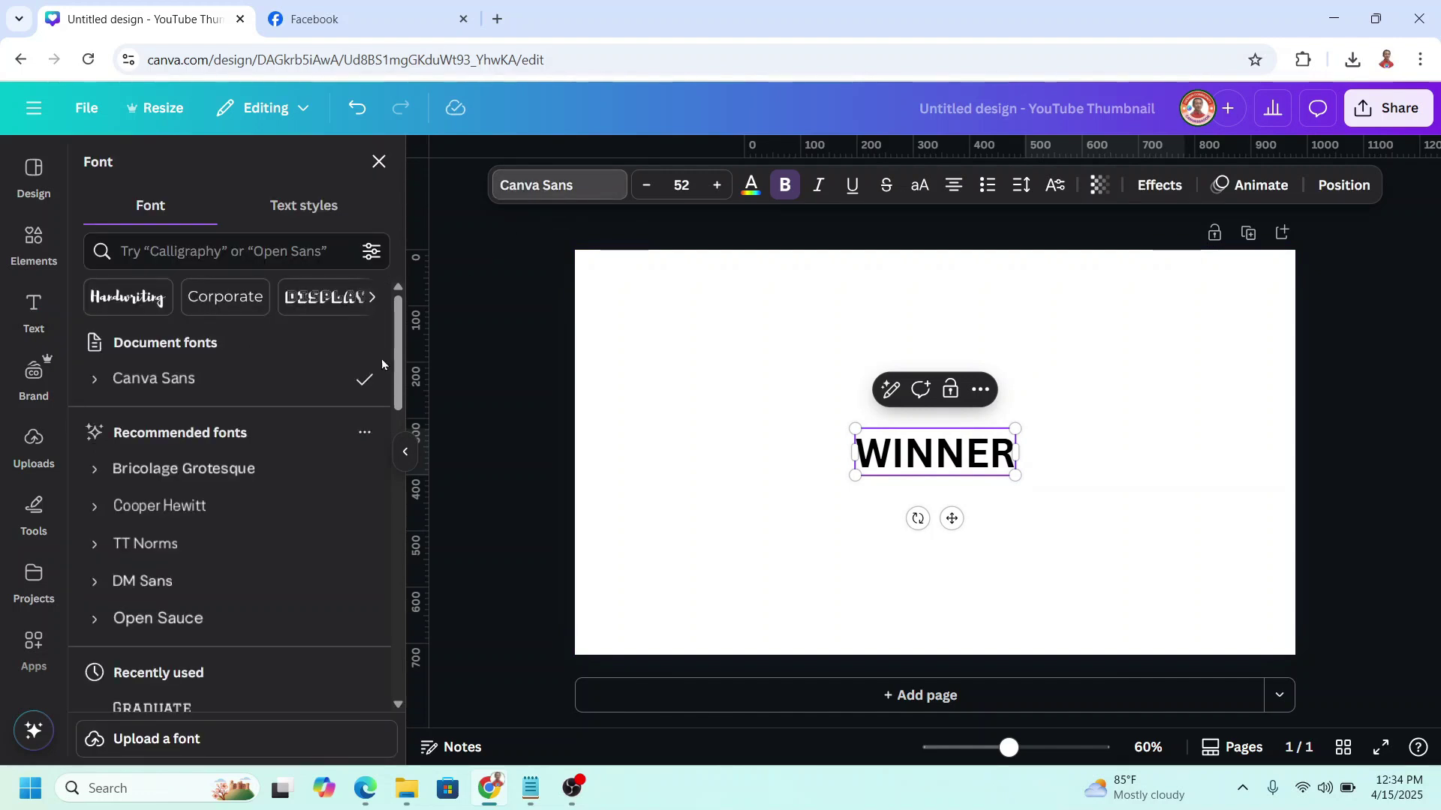
scroll(308, 460, down, 2)
click(204, 622)
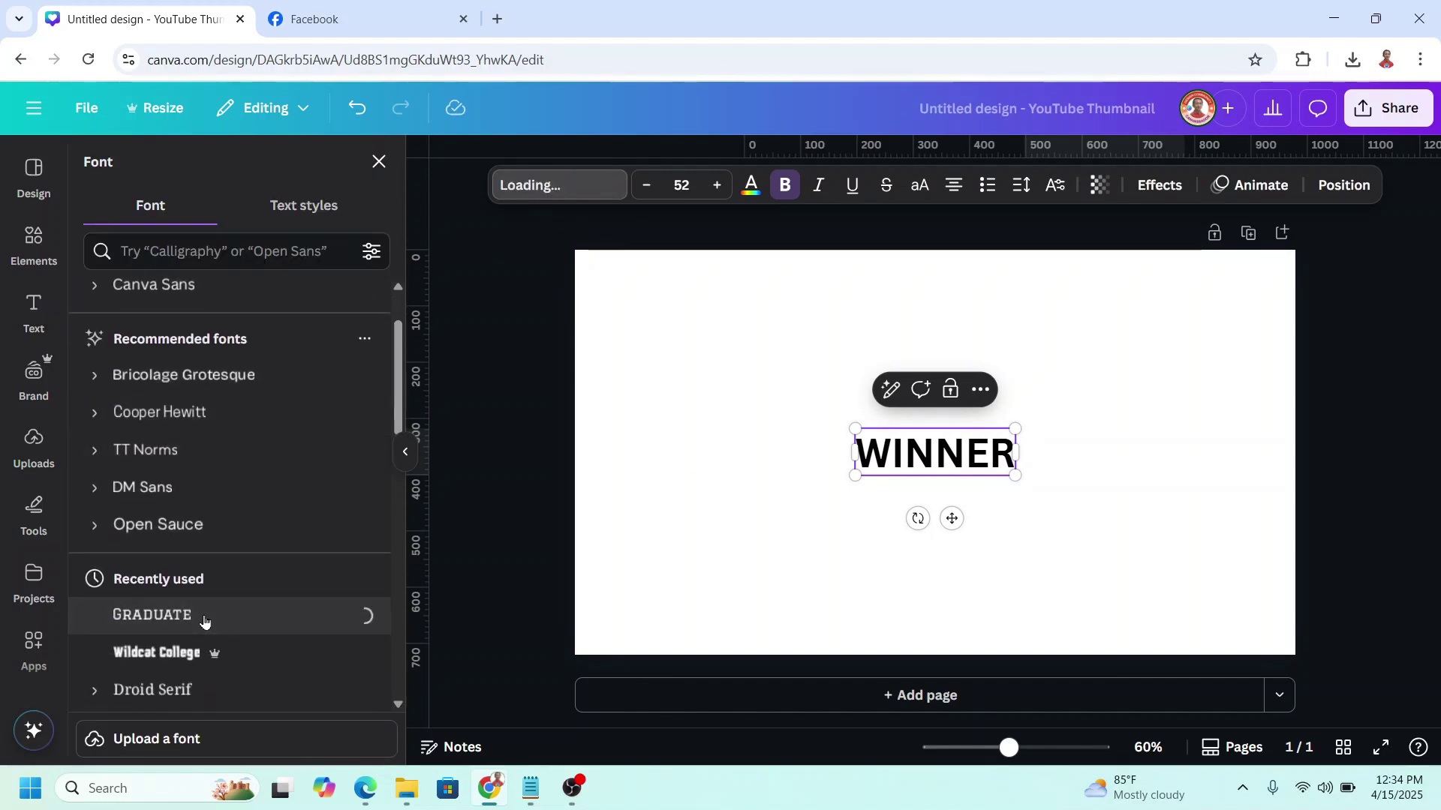
drag(849, 475, 658, 528)
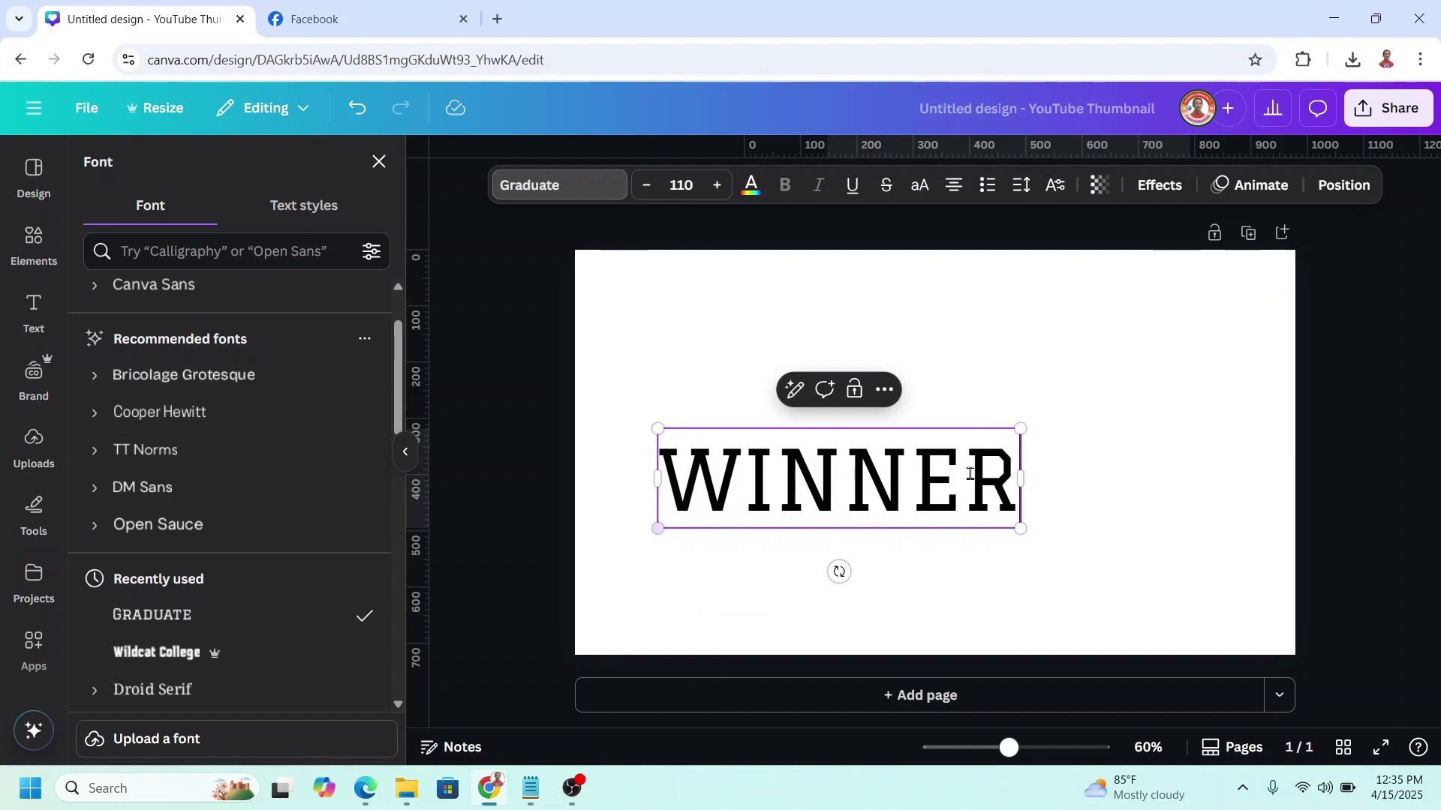
drag(1020, 429, 1229, 371)
Give WINNER an outline effect and make the page background teal.
click(1159, 184)
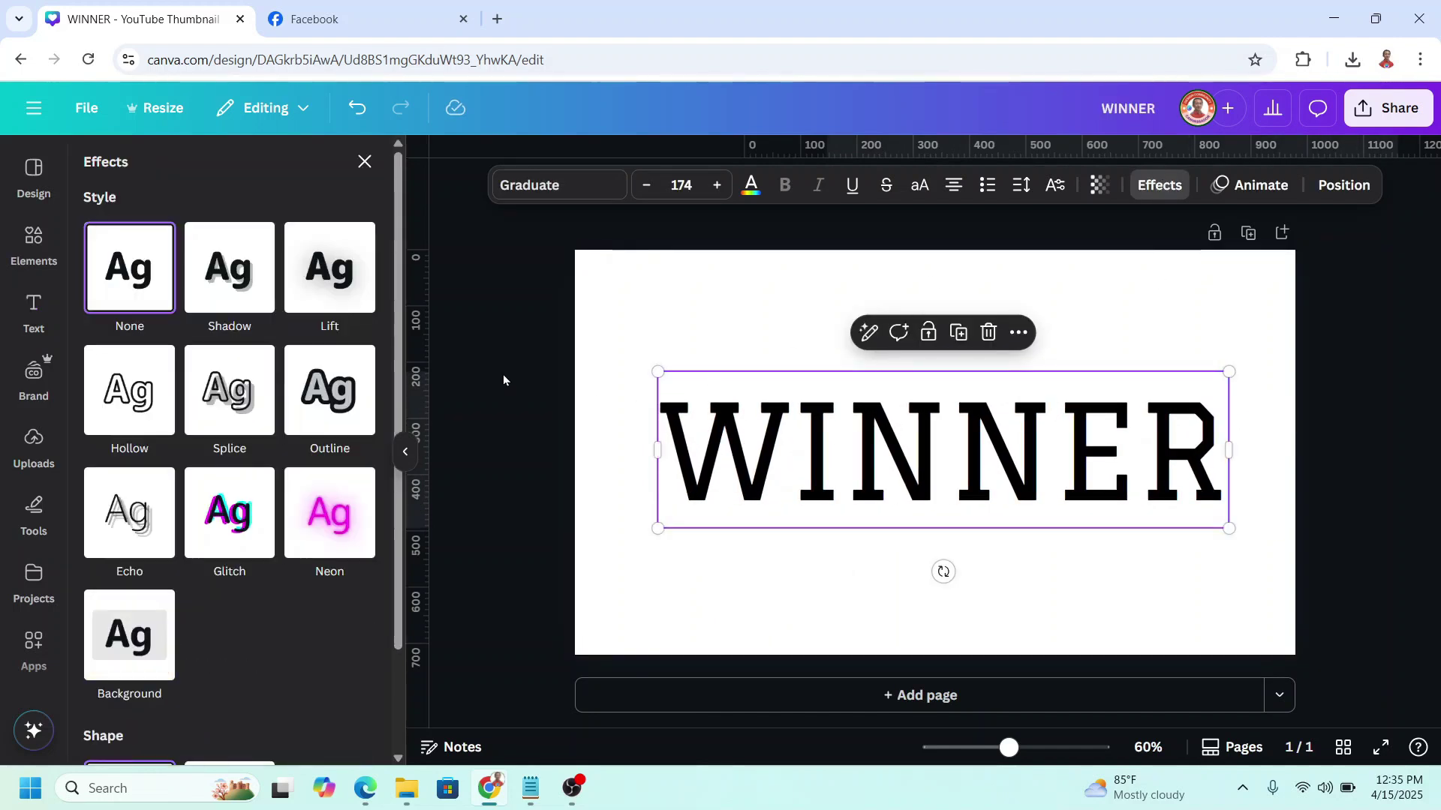
click(313, 416)
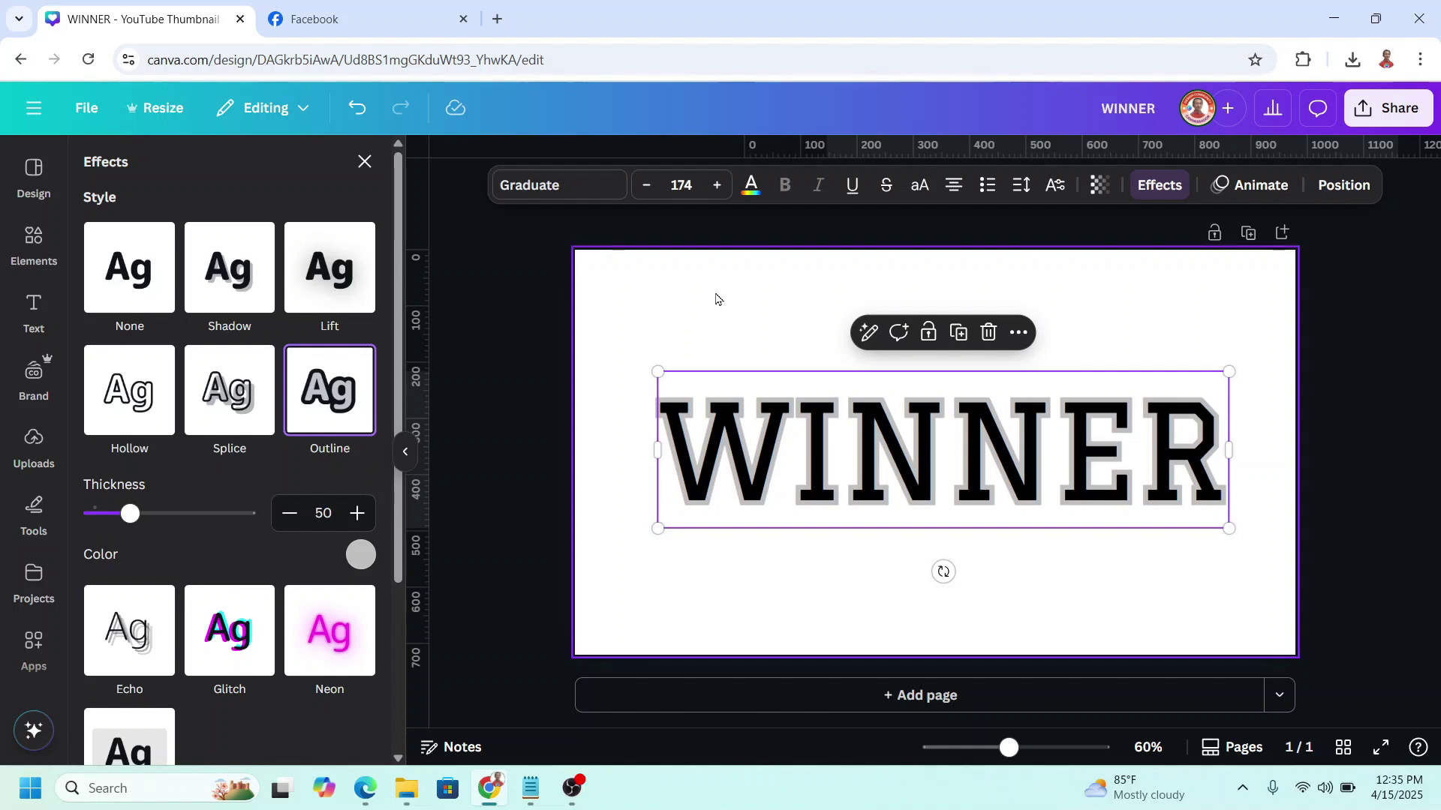
click(715, 301)
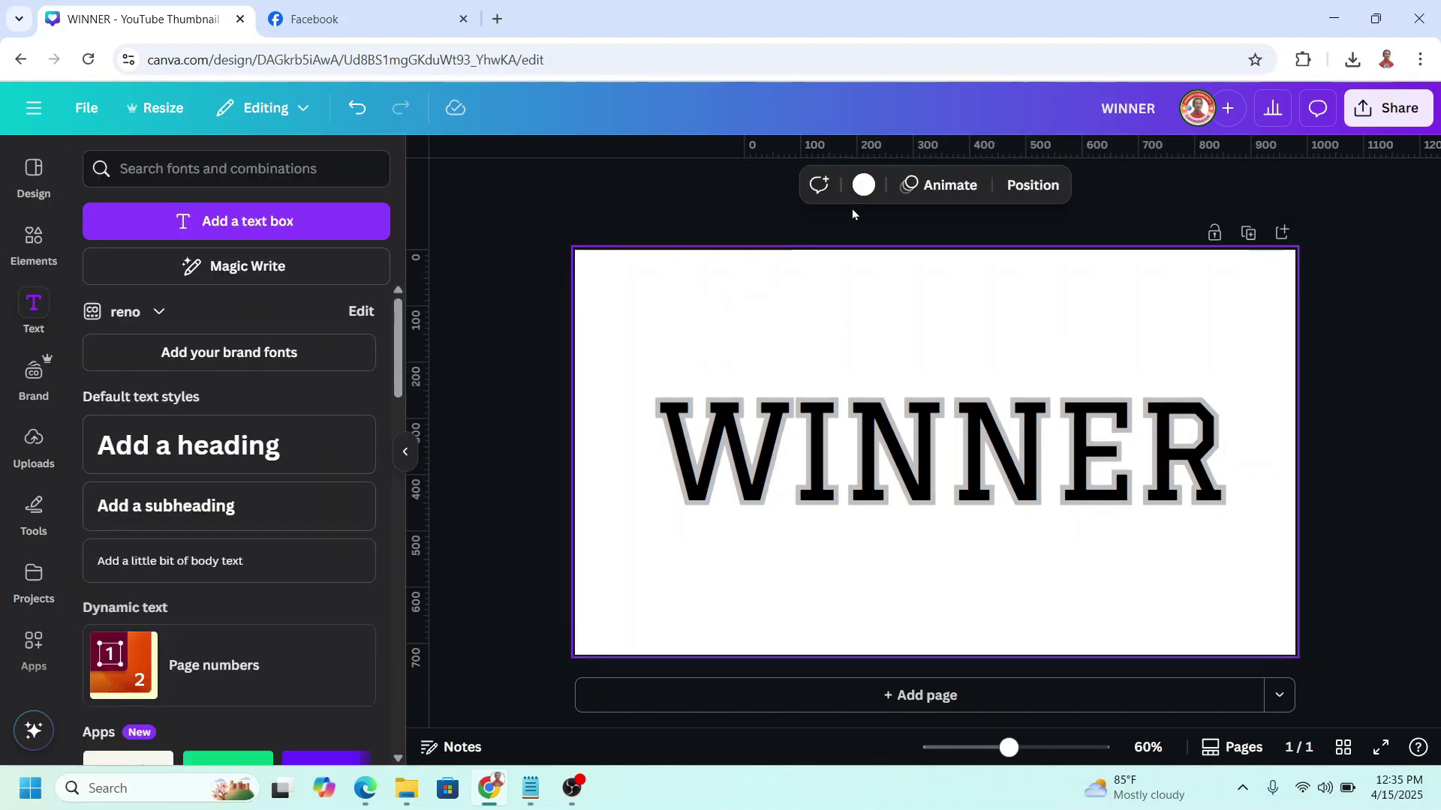
click(863, 184)
click(204, 431)
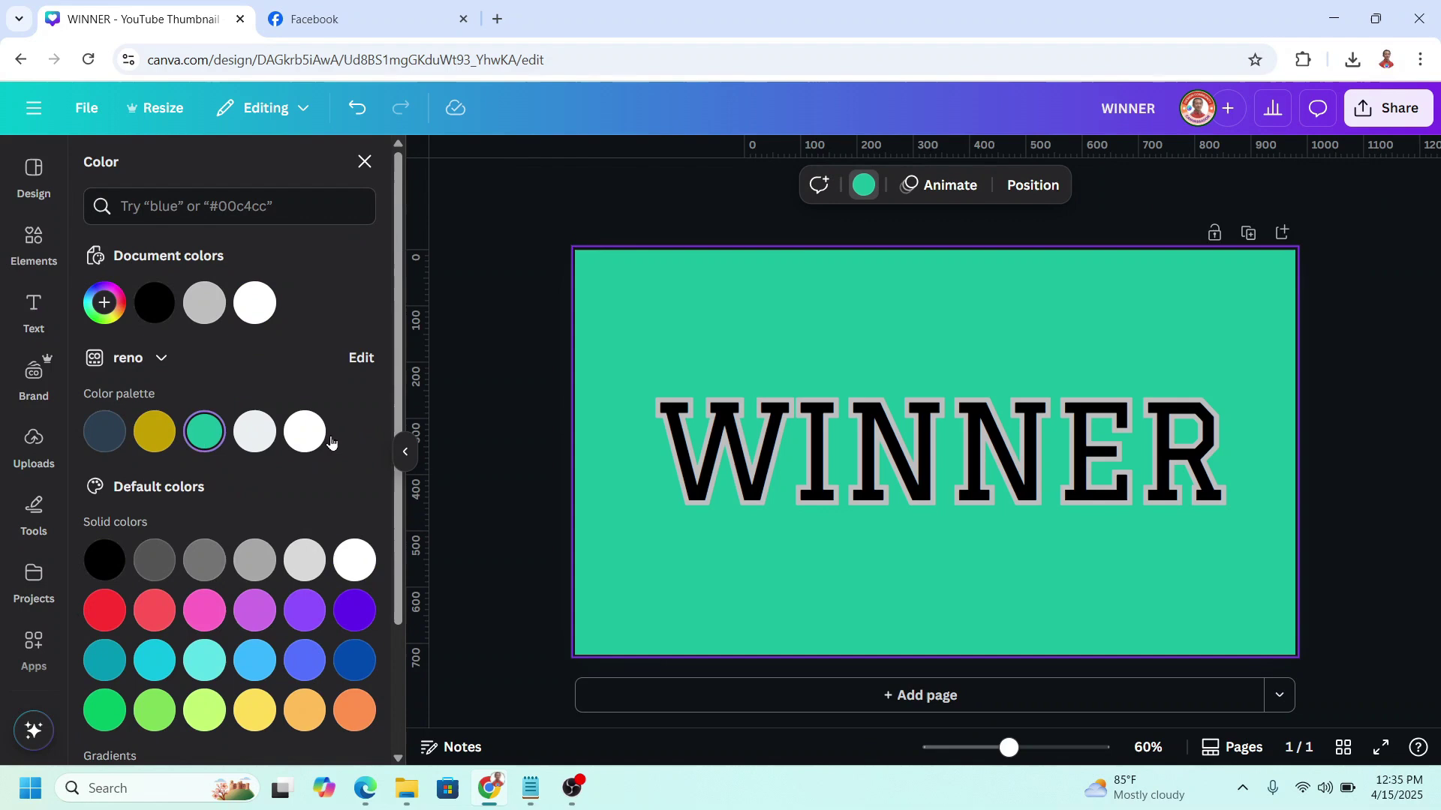
Change the WINNER outline colour to white and thin it to thickness 21.
click(922, 424)
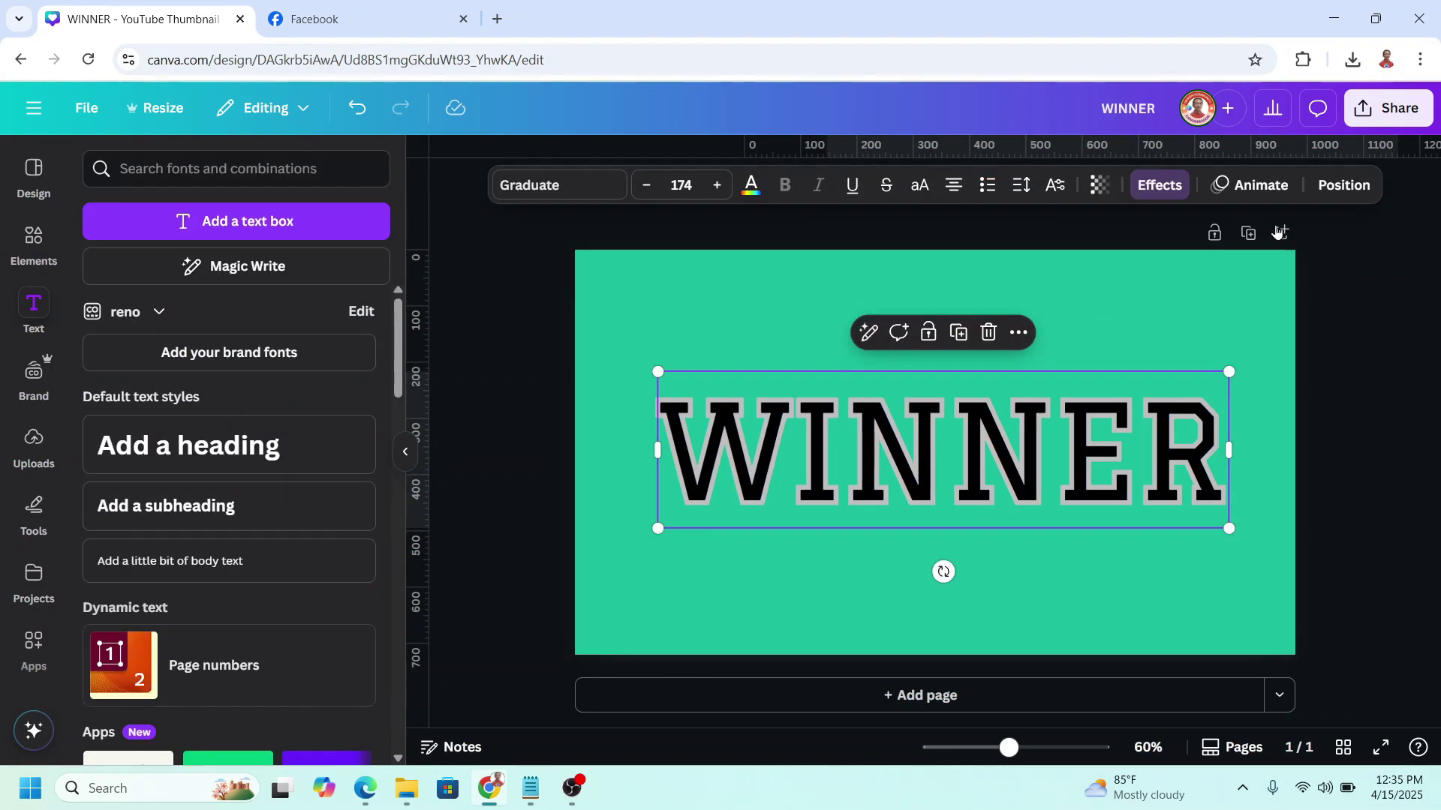
click(1160, 185)
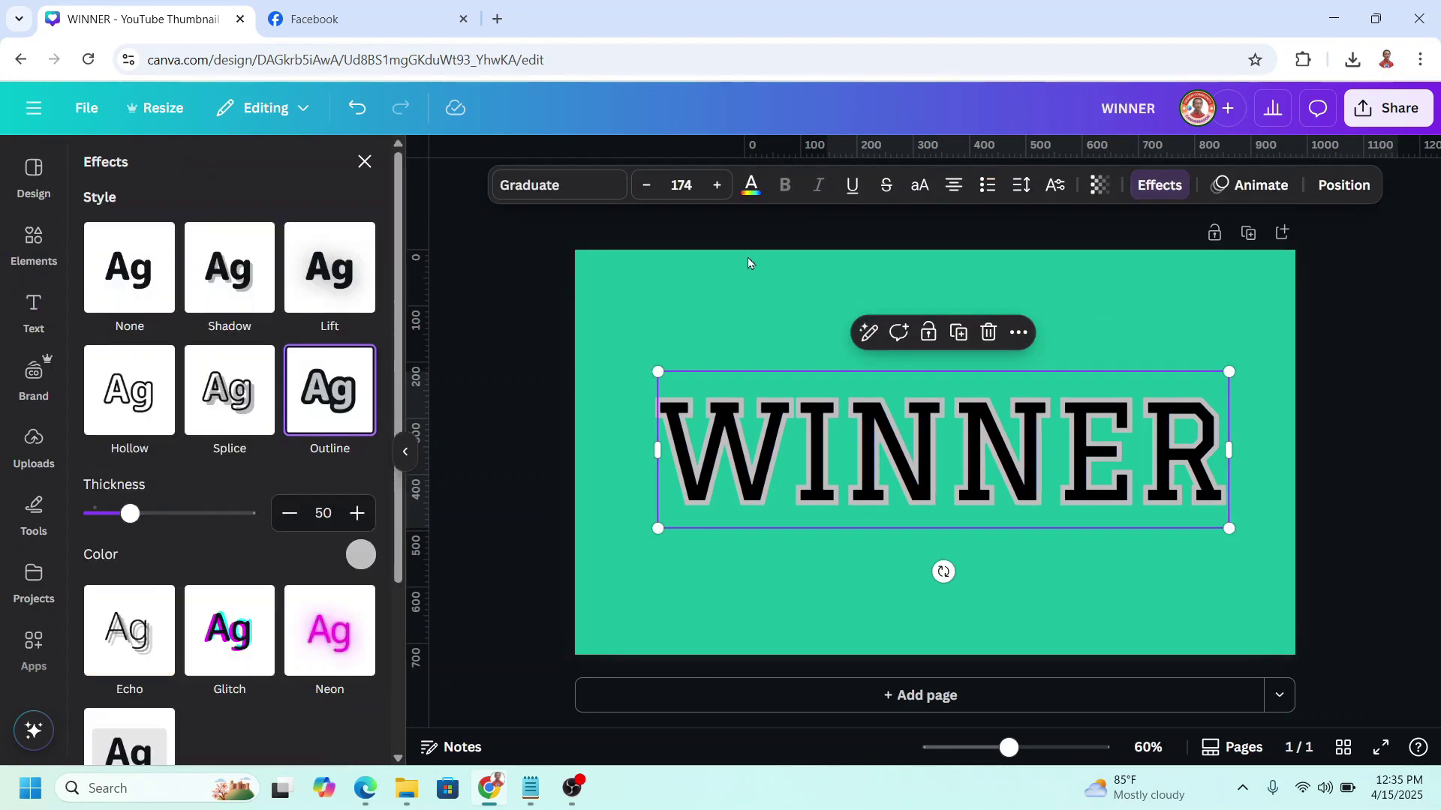
click(362, 557)
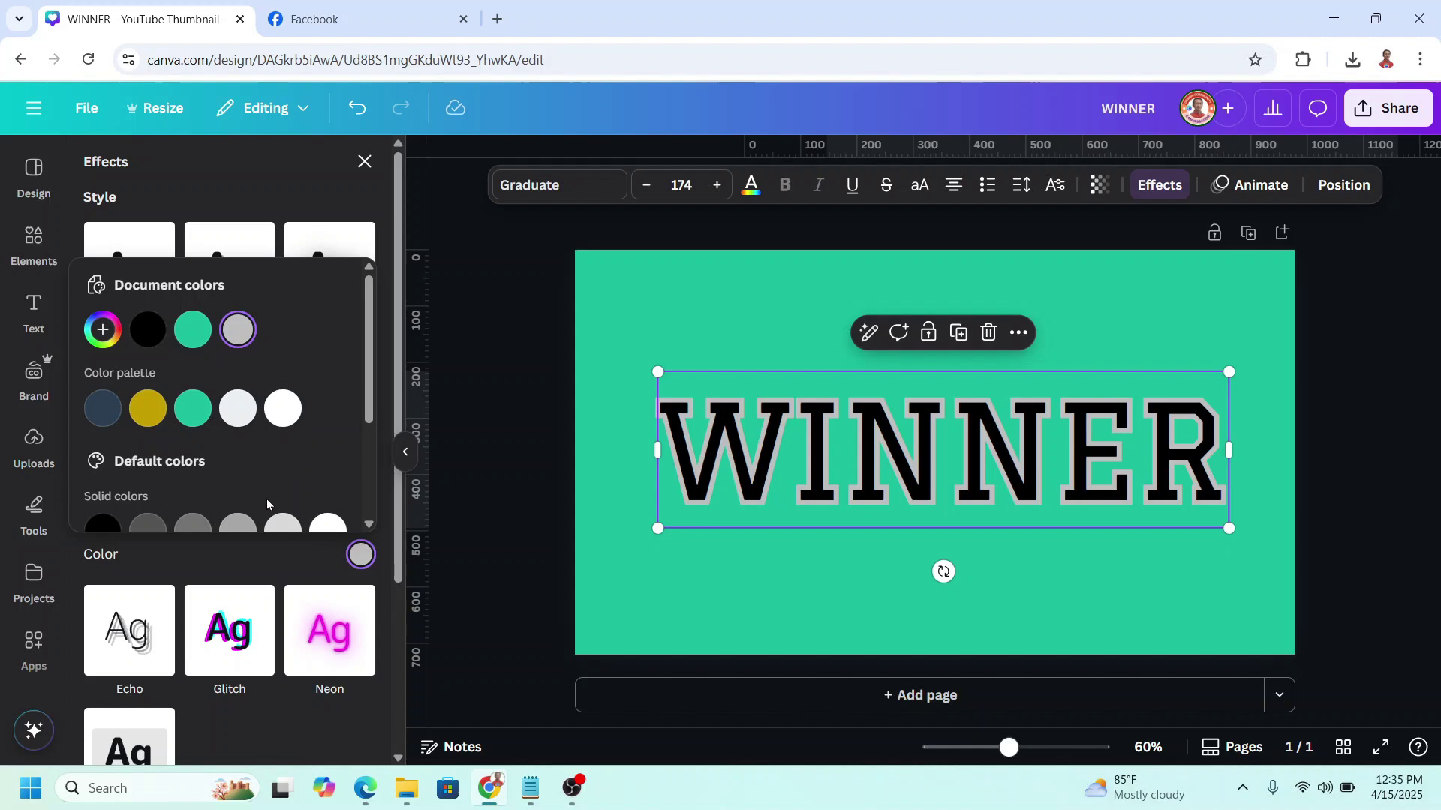
scroll(312, 497, down, 2)
click(329, 439)
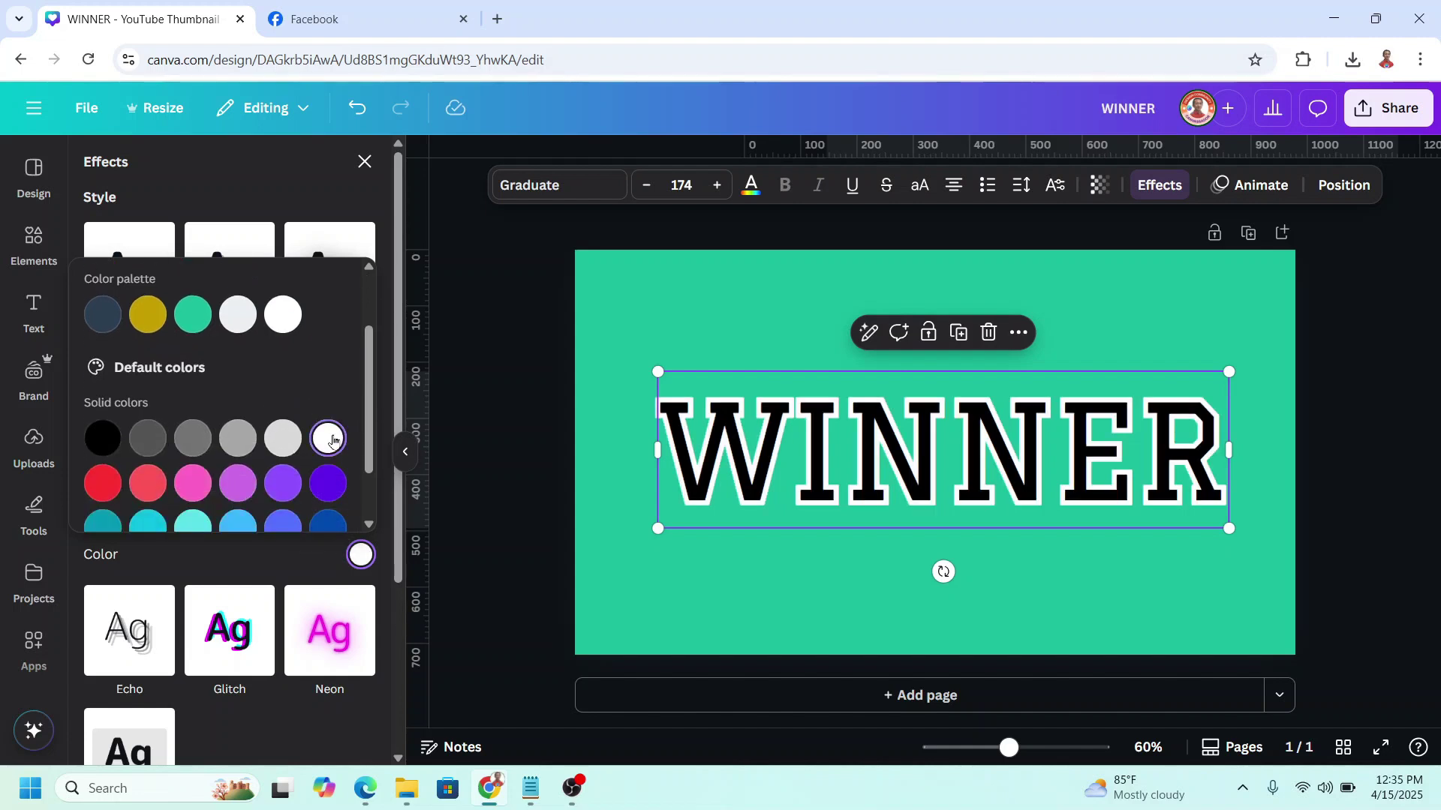
click(246, 572)
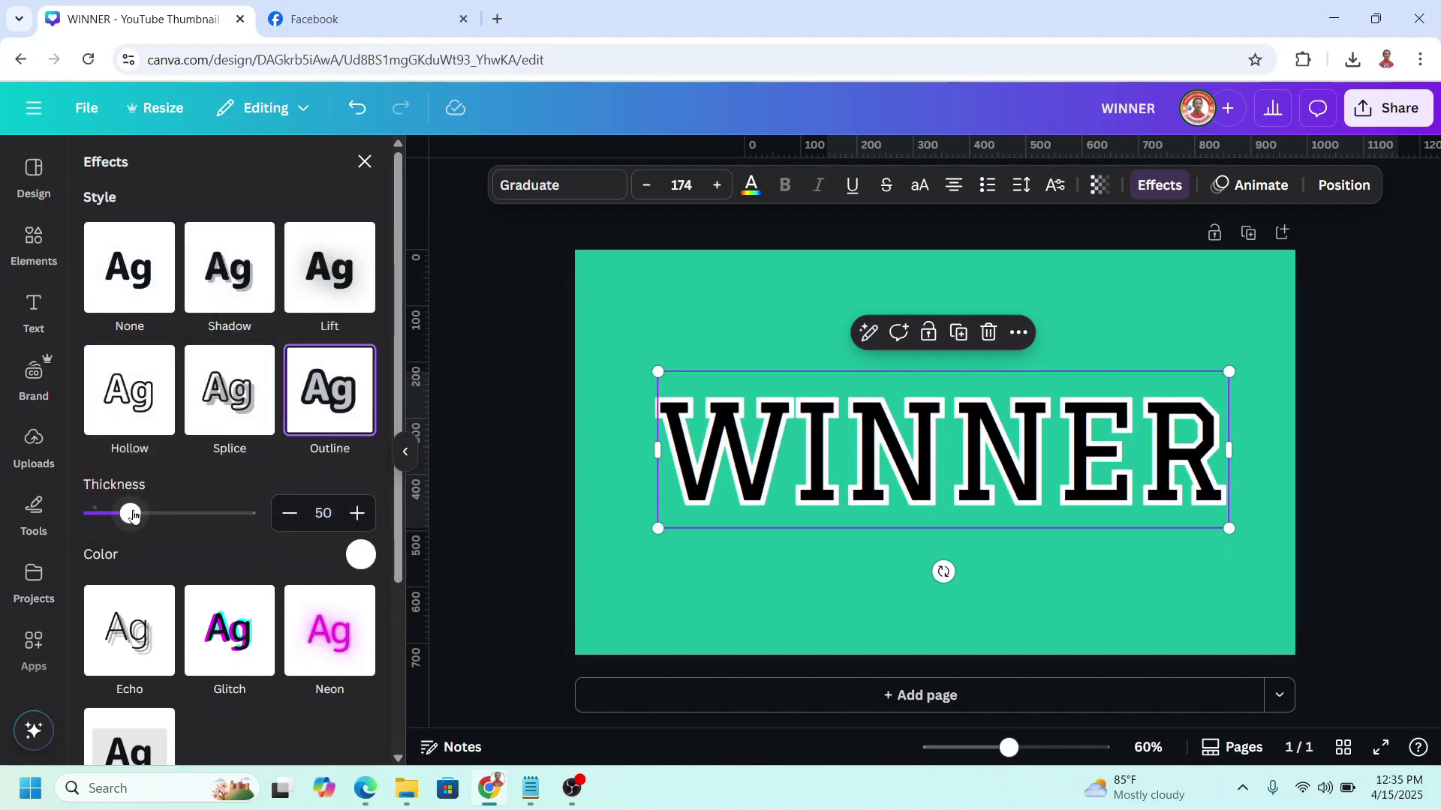
drag(128, 513, 108, 520)
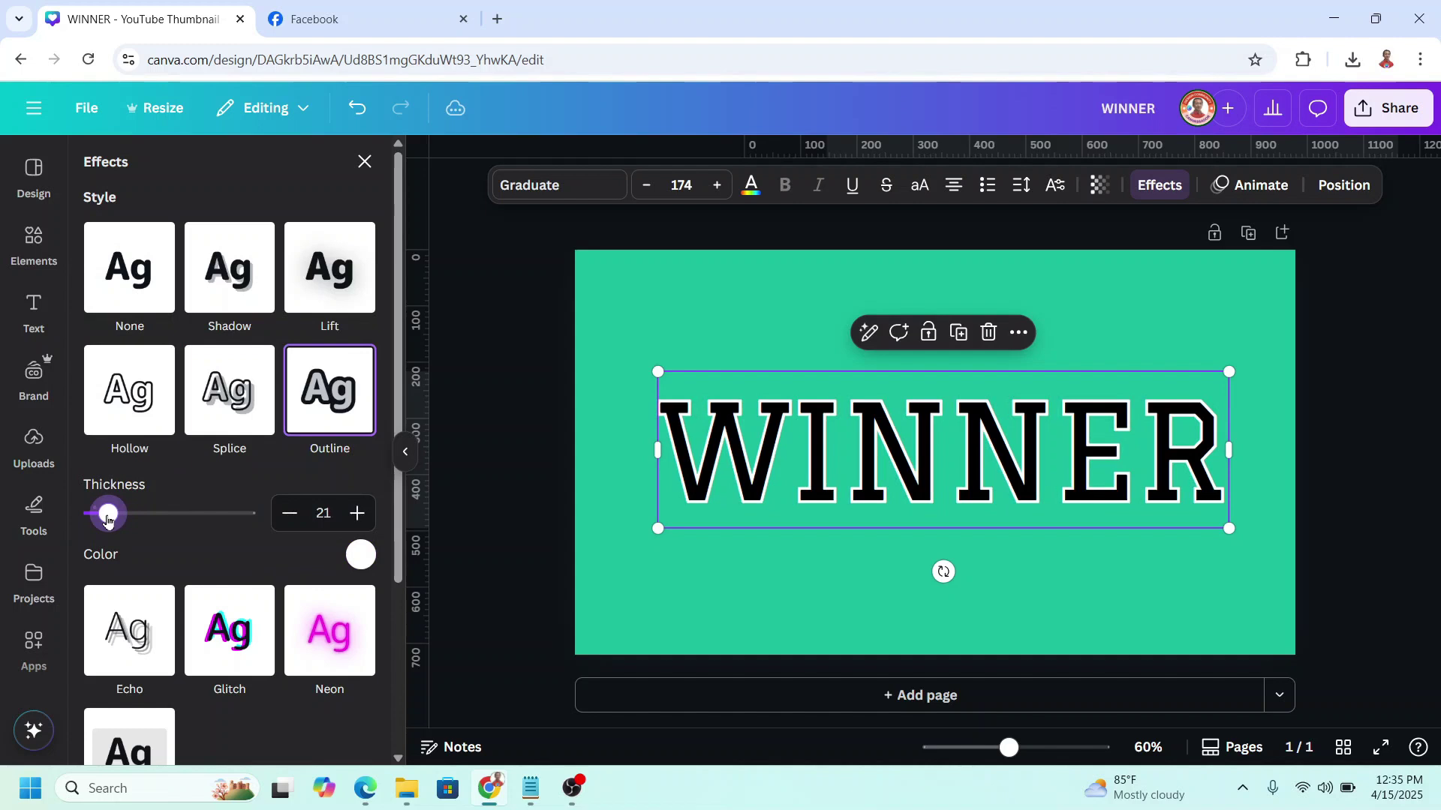
Download the WINNER design as a PNG.
key(Escape)
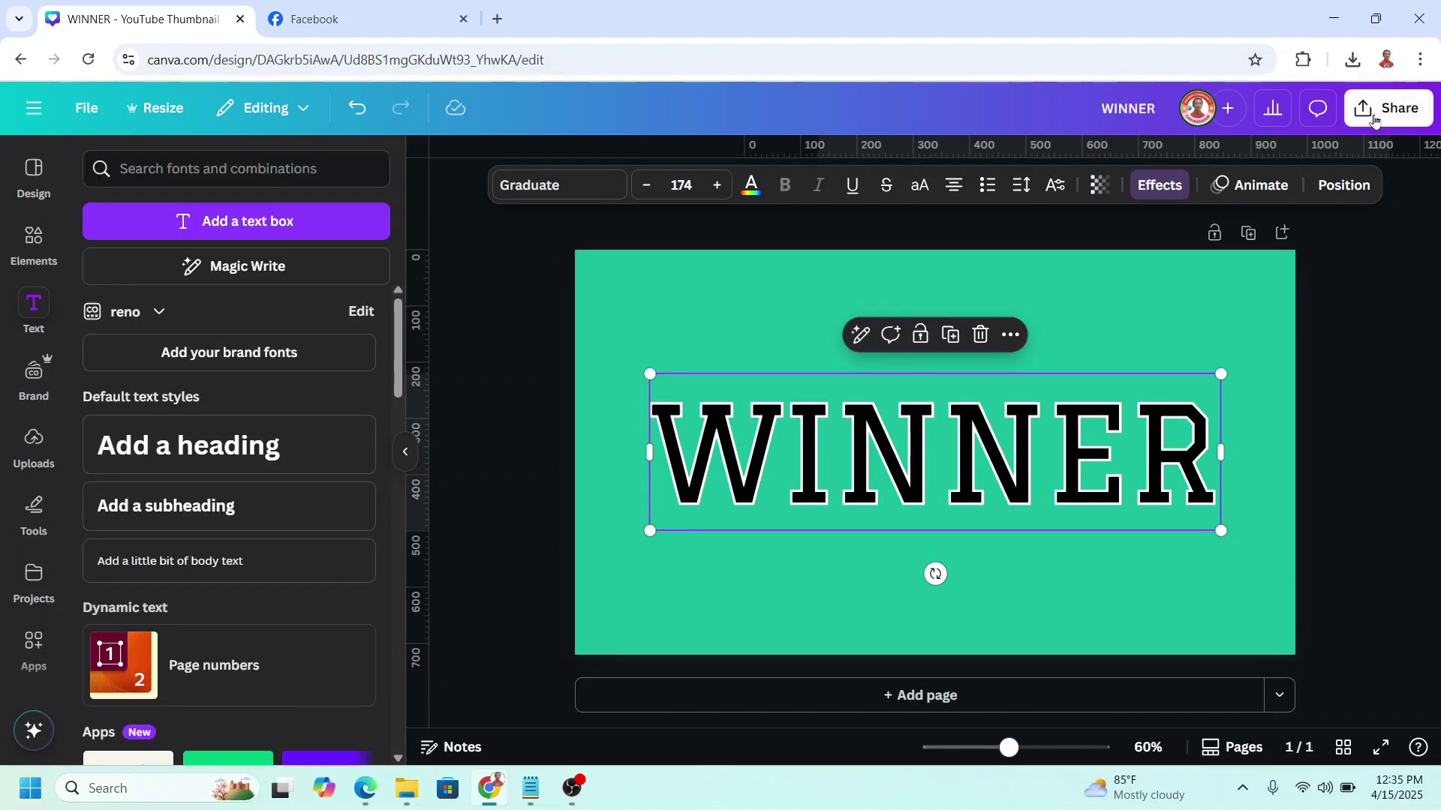
click(1388, 107)
click(1100, 495)
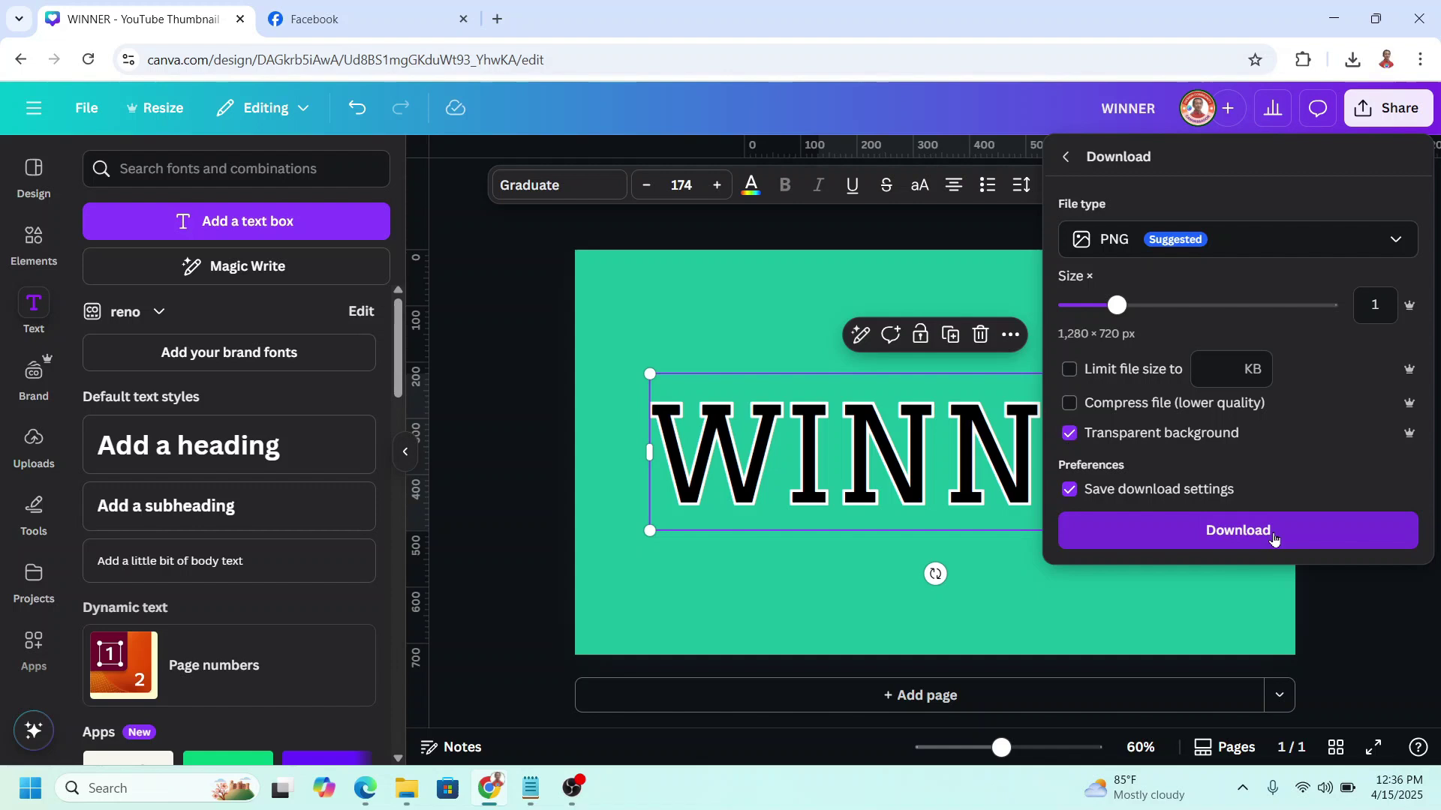
click(1273, 539)
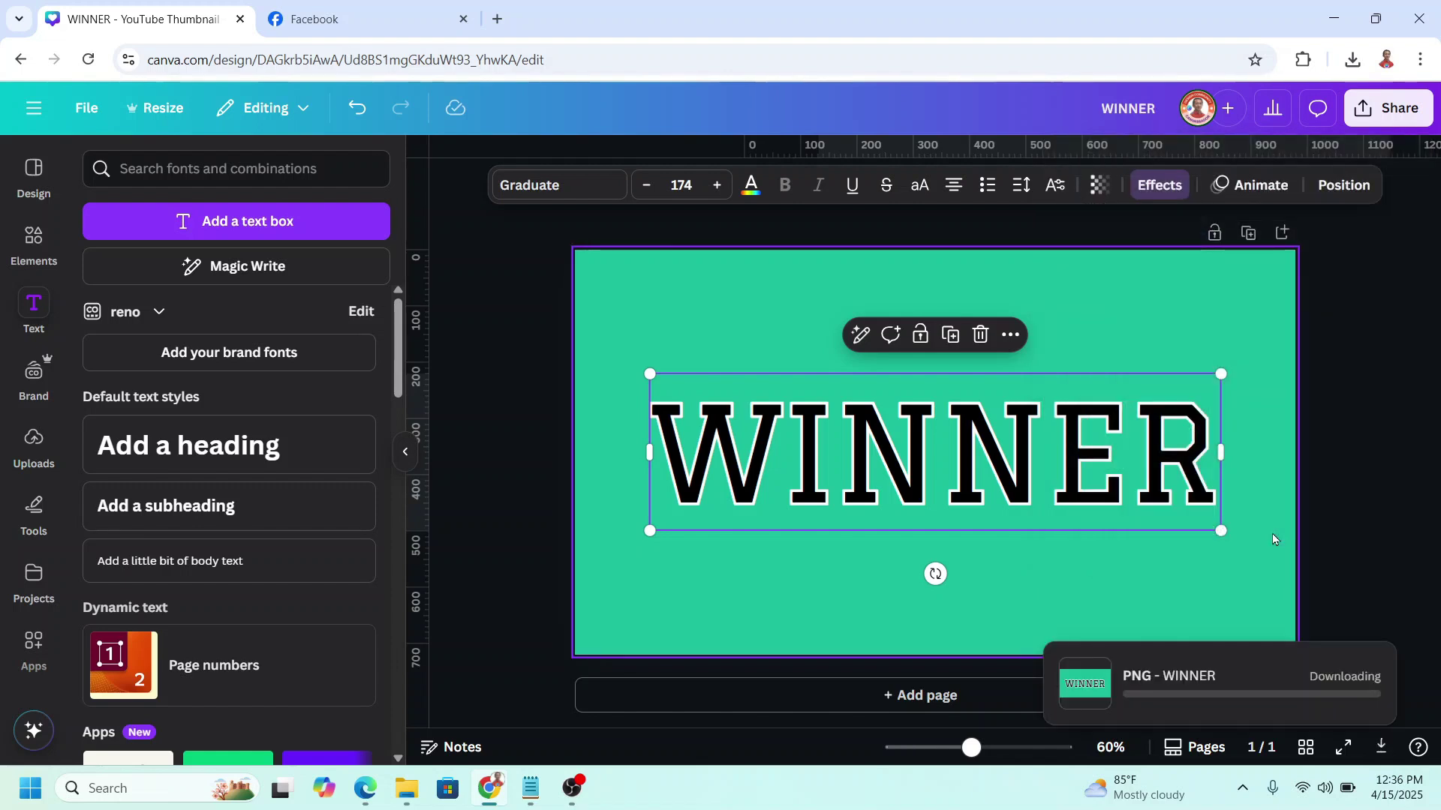
Delete the WINNER text and place WINNER (2).png scaled to fill the page.
click(979, 336)
click(980, 337)
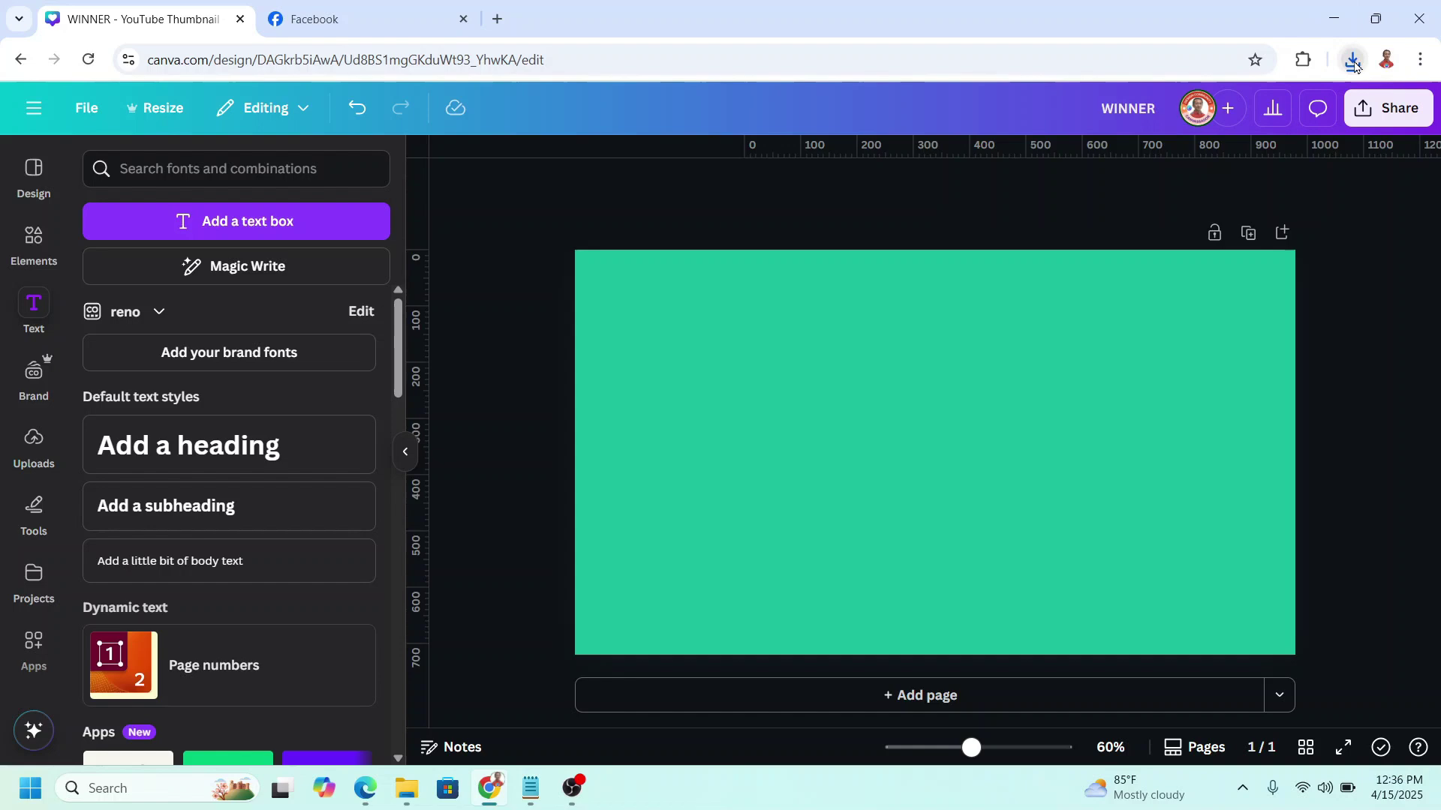
click(1352, 60)
drag(1141, 163, 715, 387)
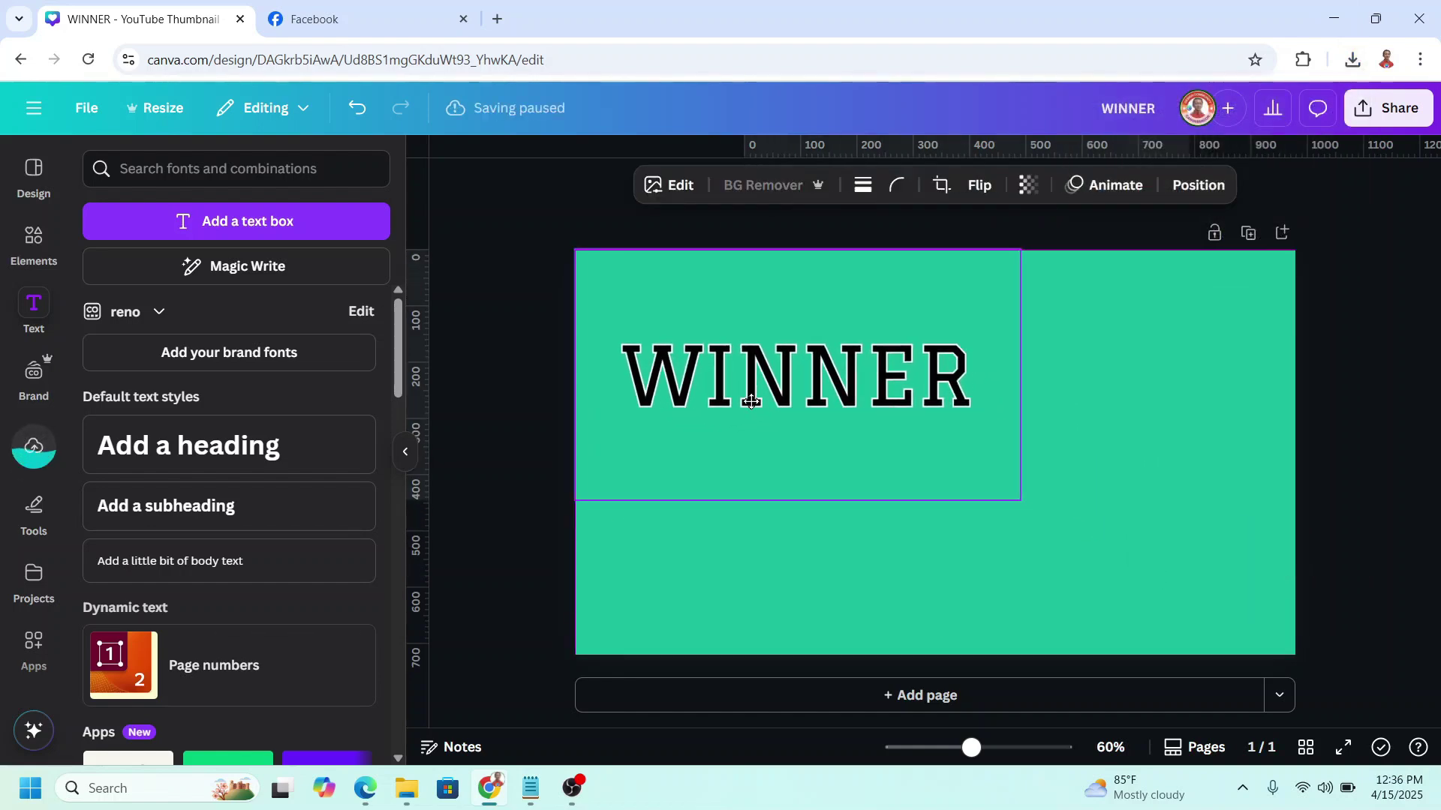
drag(1019, 499, 1260, 707)
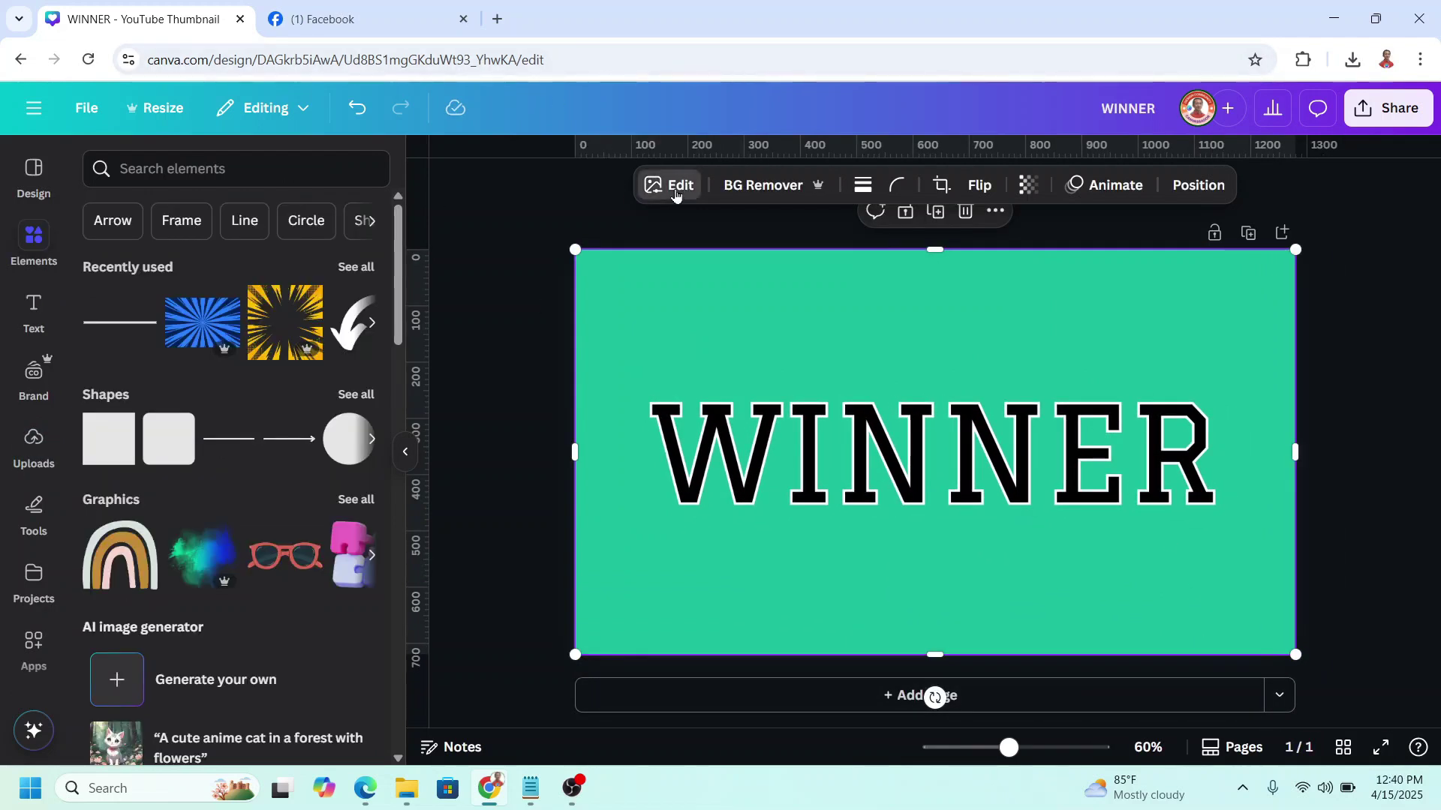
Give the WINNER image a black Outline shadow at size 9, then duplicate it.
click(676, 193)
scroll(146, 652, down, 1)
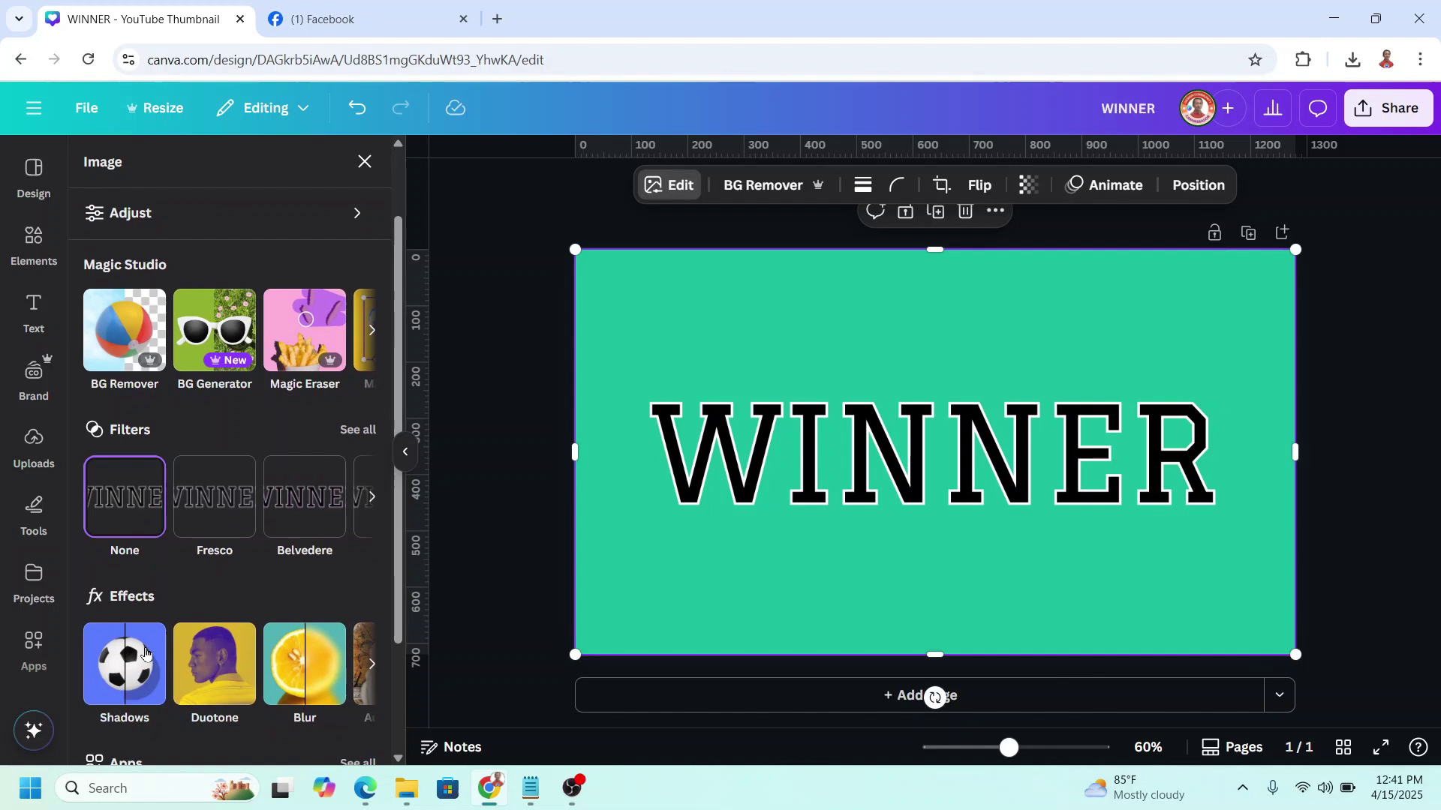
click(147, 652)
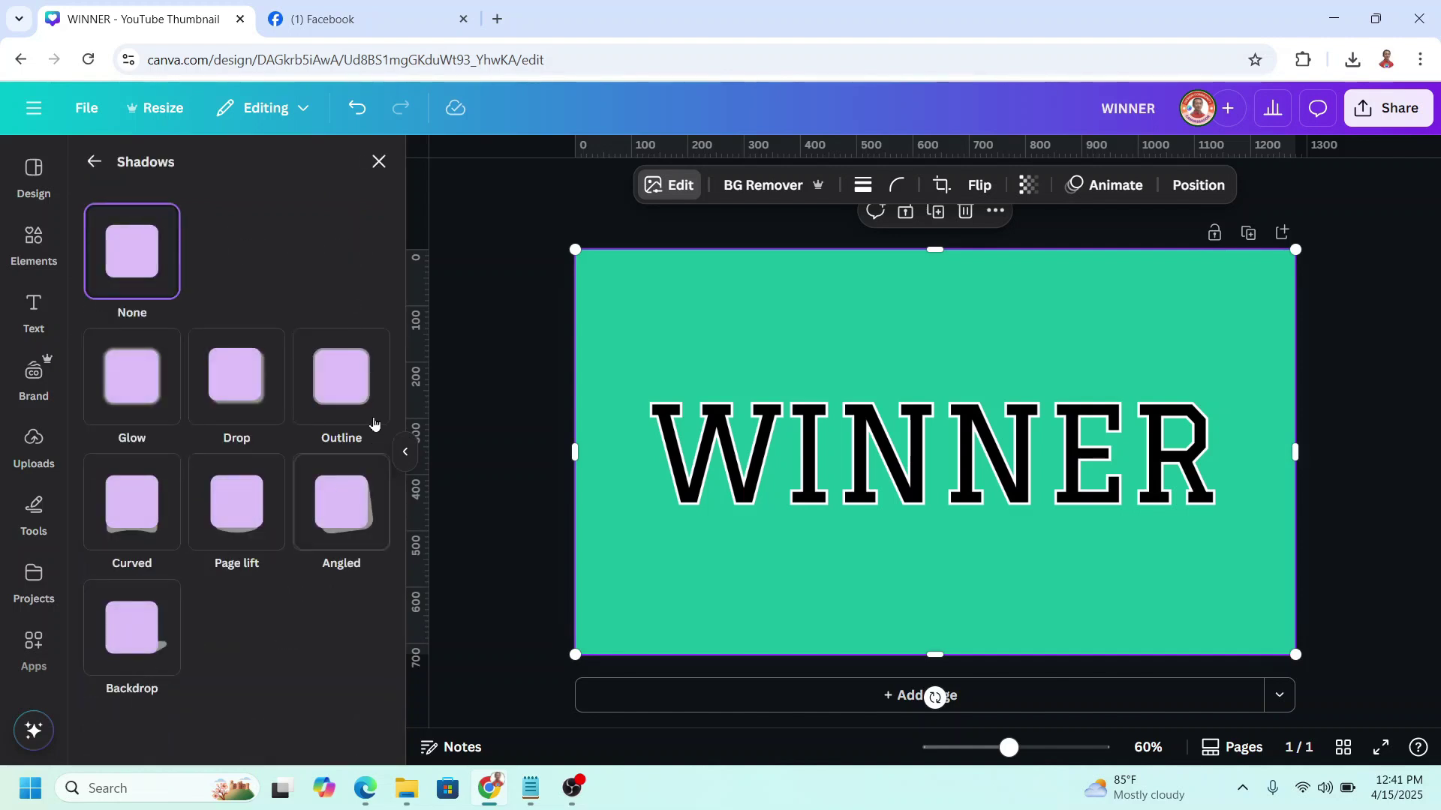
click(354, 394)
scroll(306, 553, down, 2)
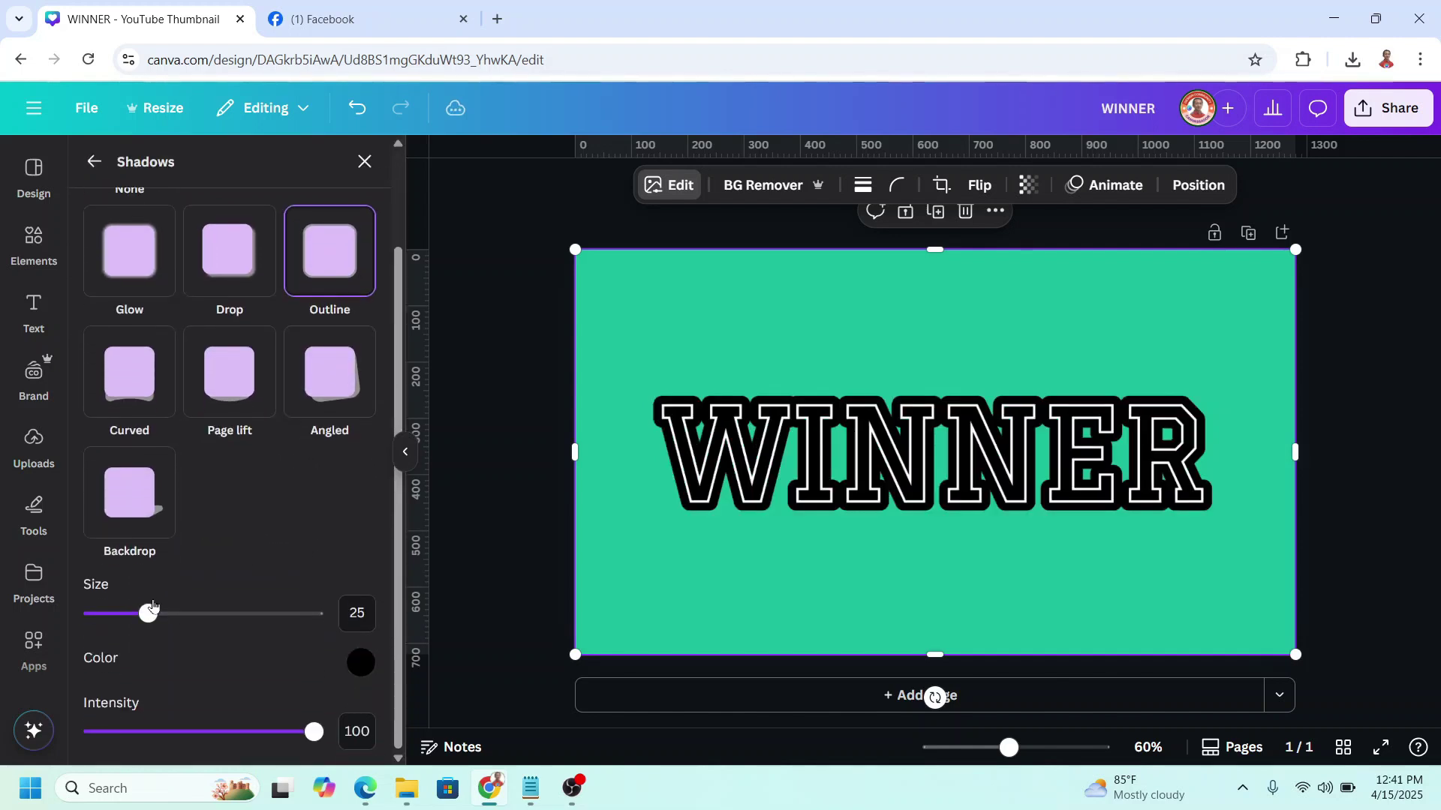
drag(149, 613, 112, 613)
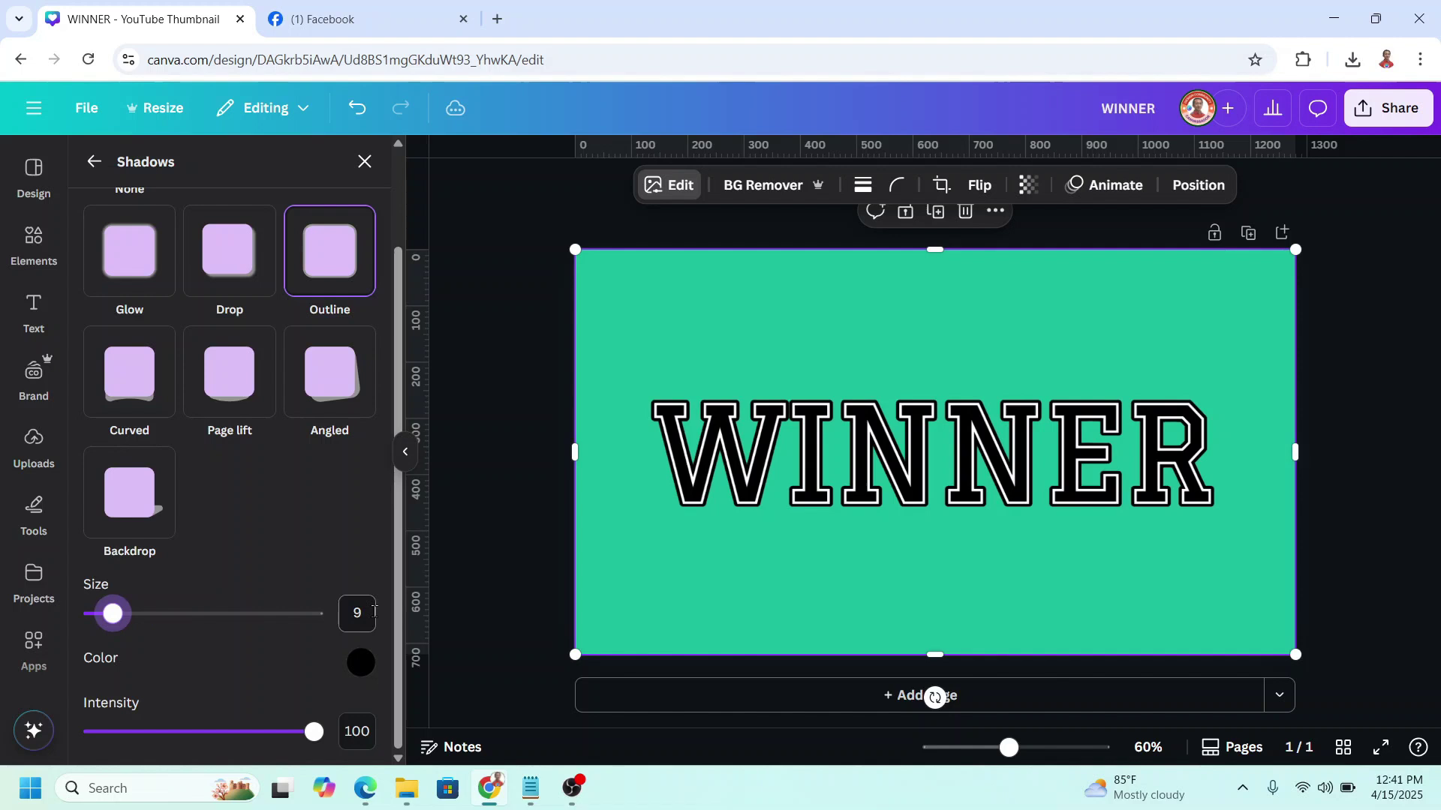
click(941, 223)
Undo the moved WINNER copy and place a horizontal guide across mid-page.
drag(1022, 532, 1037, 513)
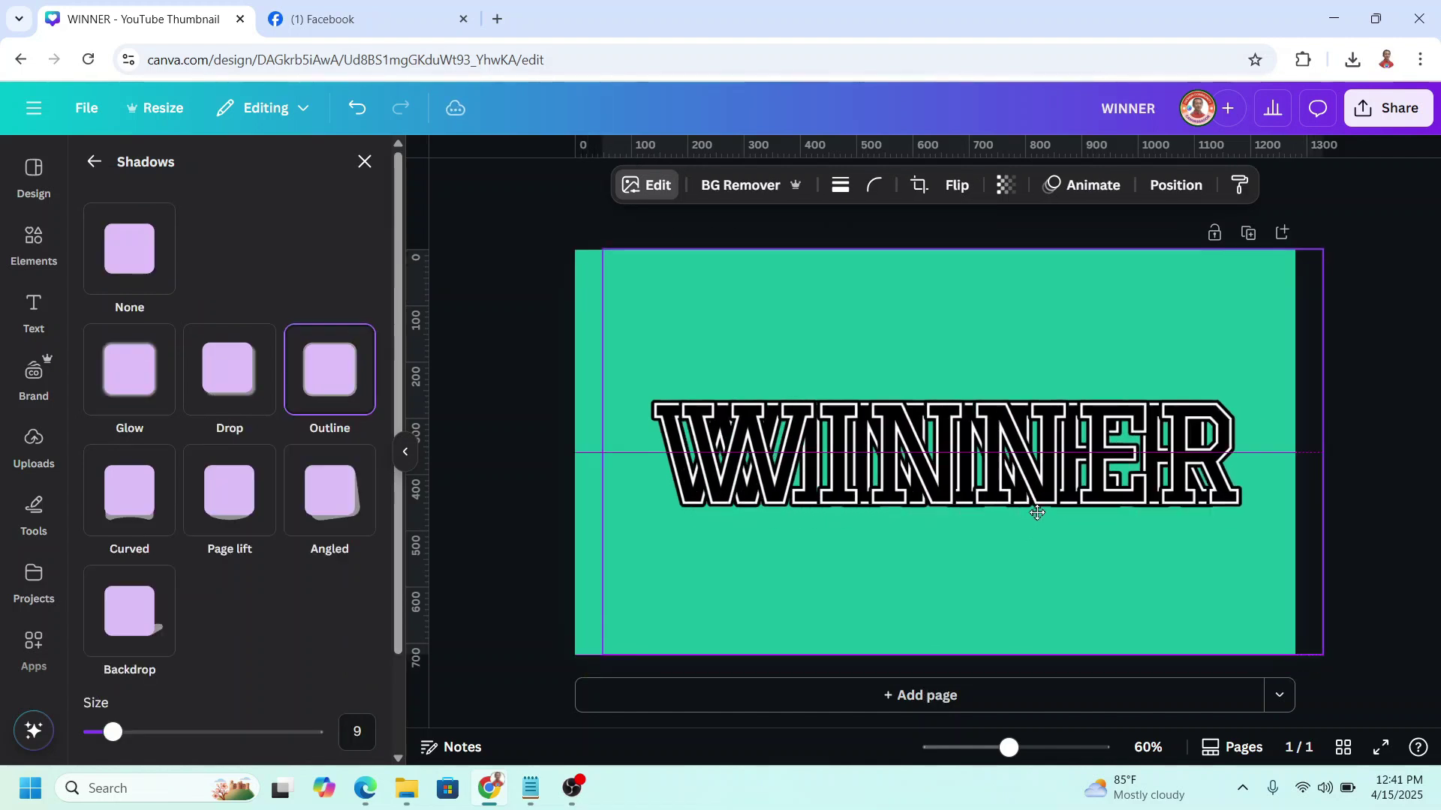
key(ctrl+z)
click(762, 284)
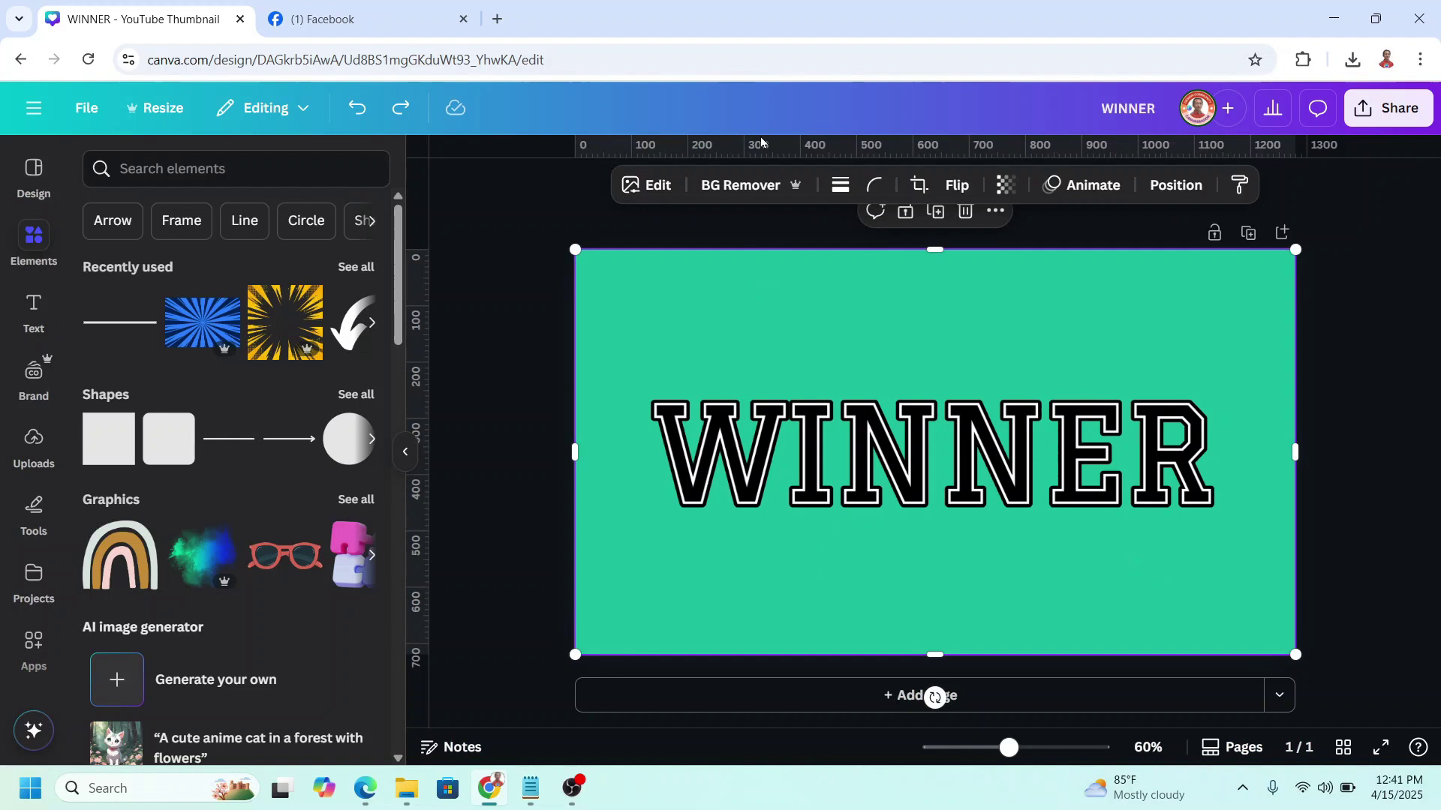
drag(763, 147, 797, 452)
Crop the top WINNER copy to its upper half, 1280×360, via the Layers list.
scroll(1064, 713, up, 2)
scroll(1062, 660, down, 1)
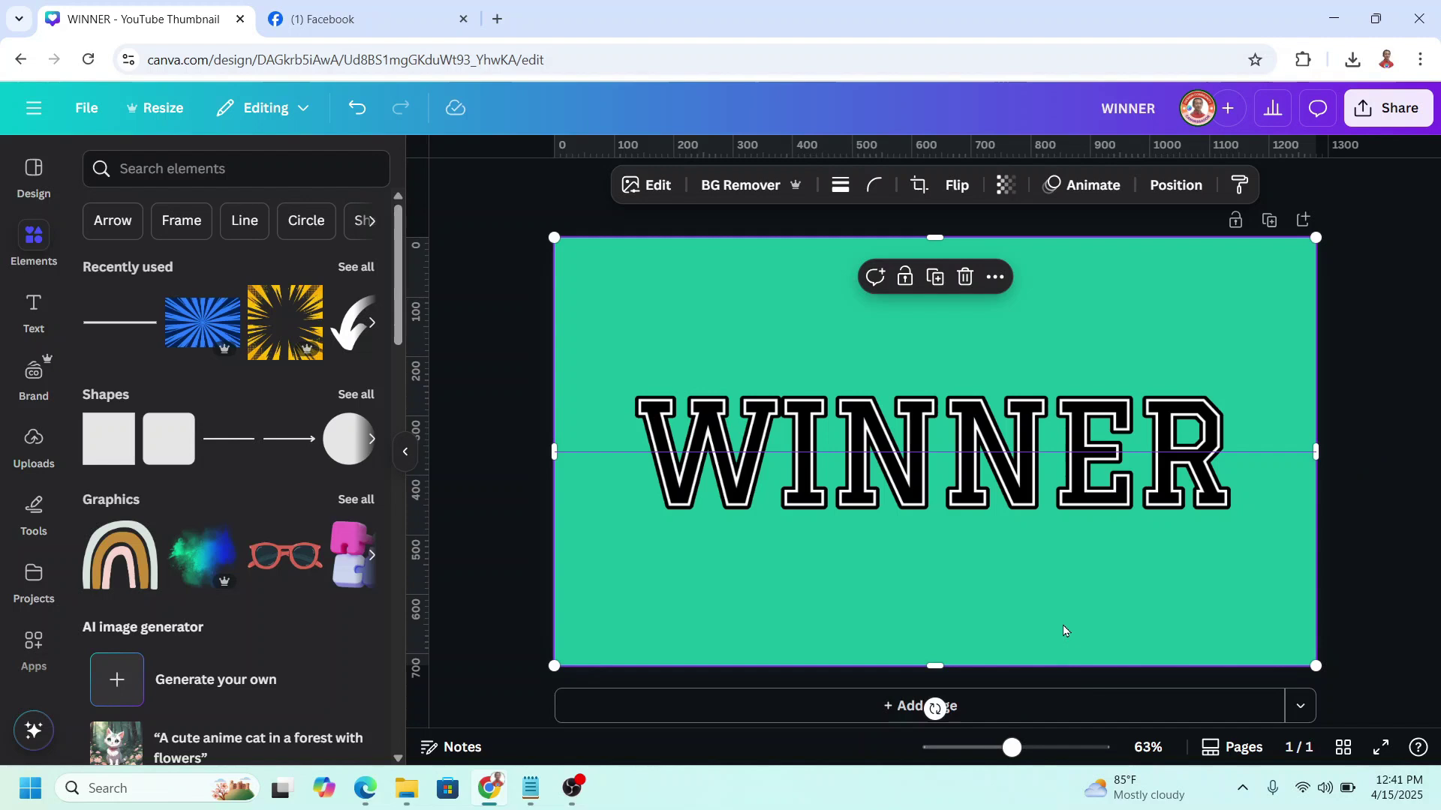
click(86, 107)
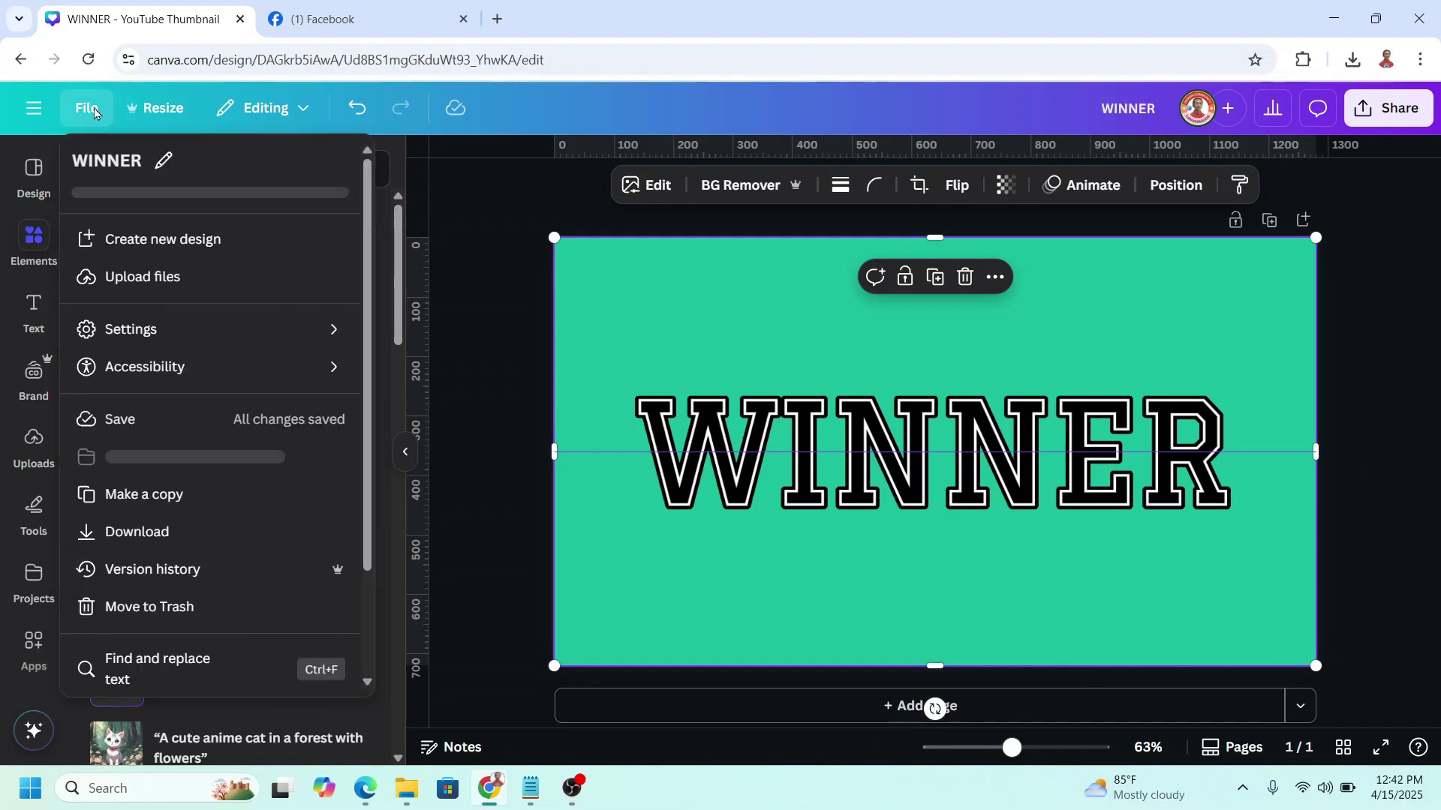
mouse_move(143, 360)
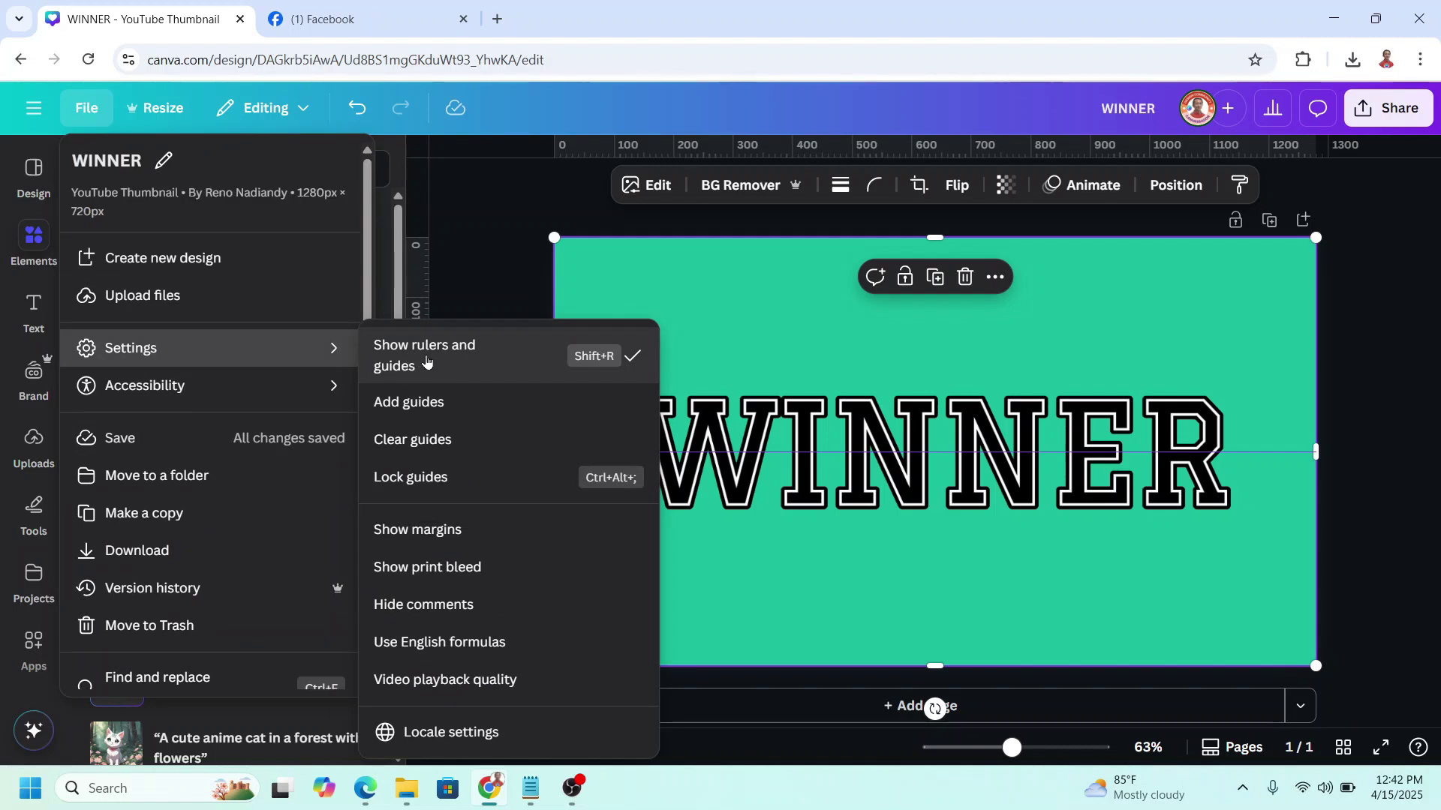
click(1172, 598)
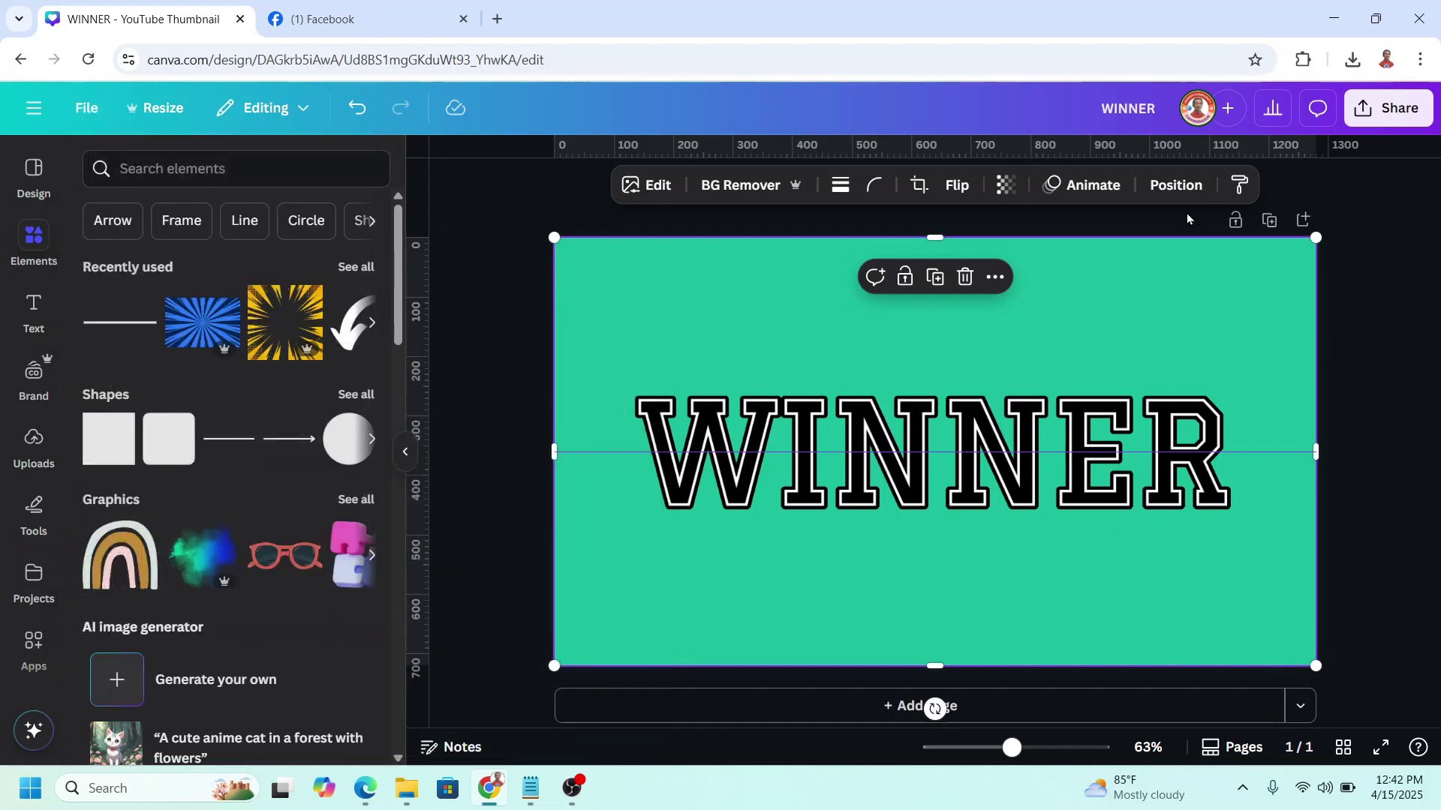
click(1176, 185)
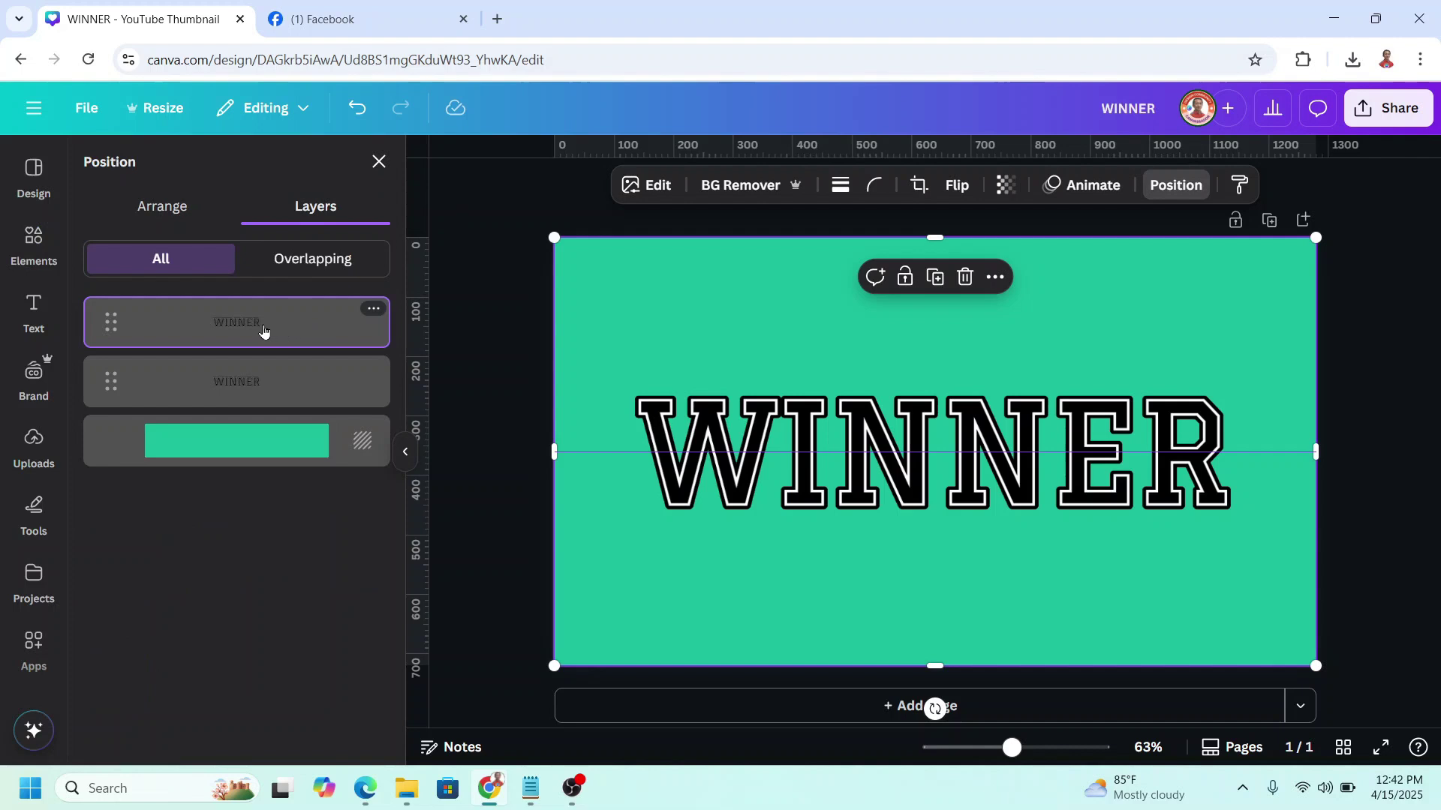
drag(940, 665, 898, 453)
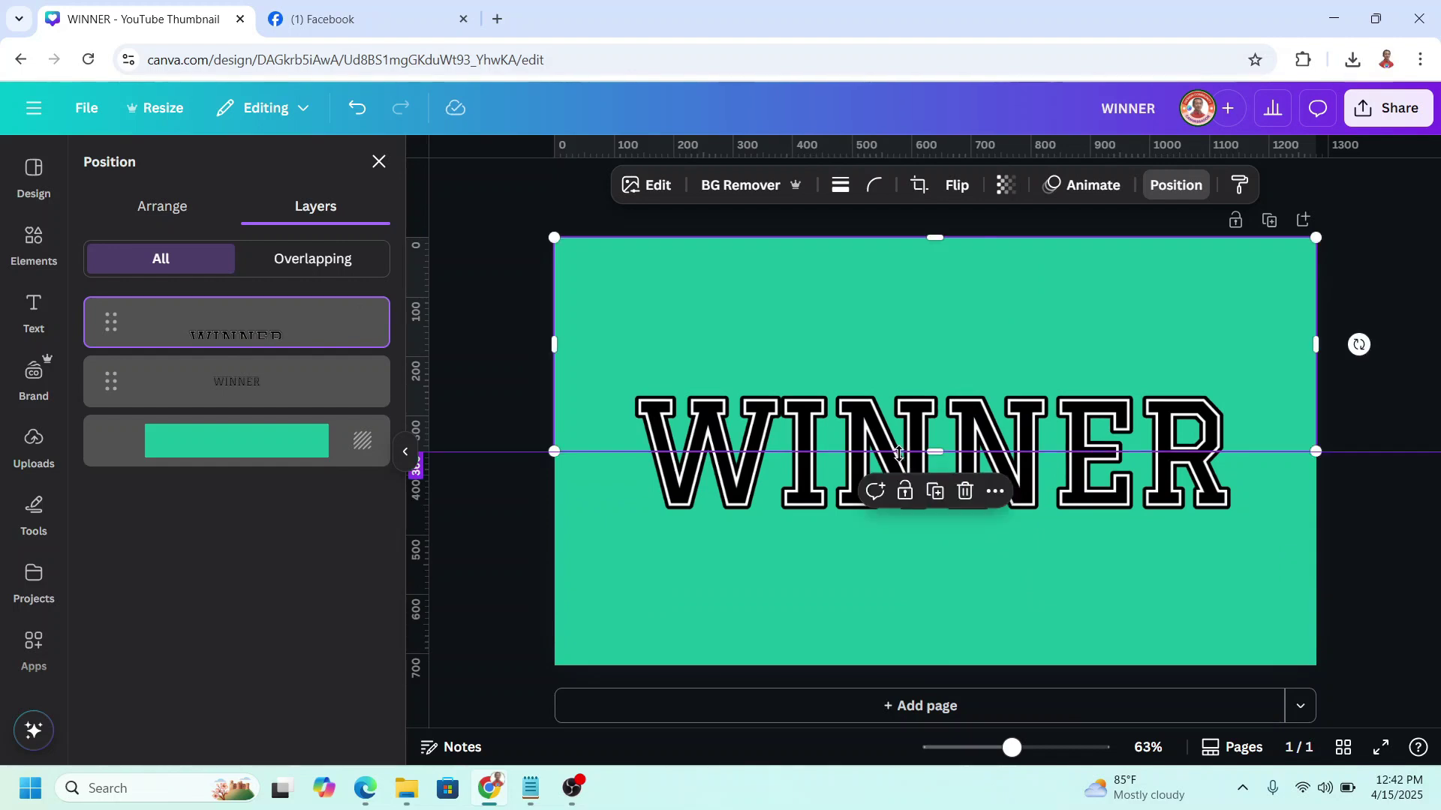
Crop the second WINNER copy to its lower half and move it down about 50 px.
click(280, 387)
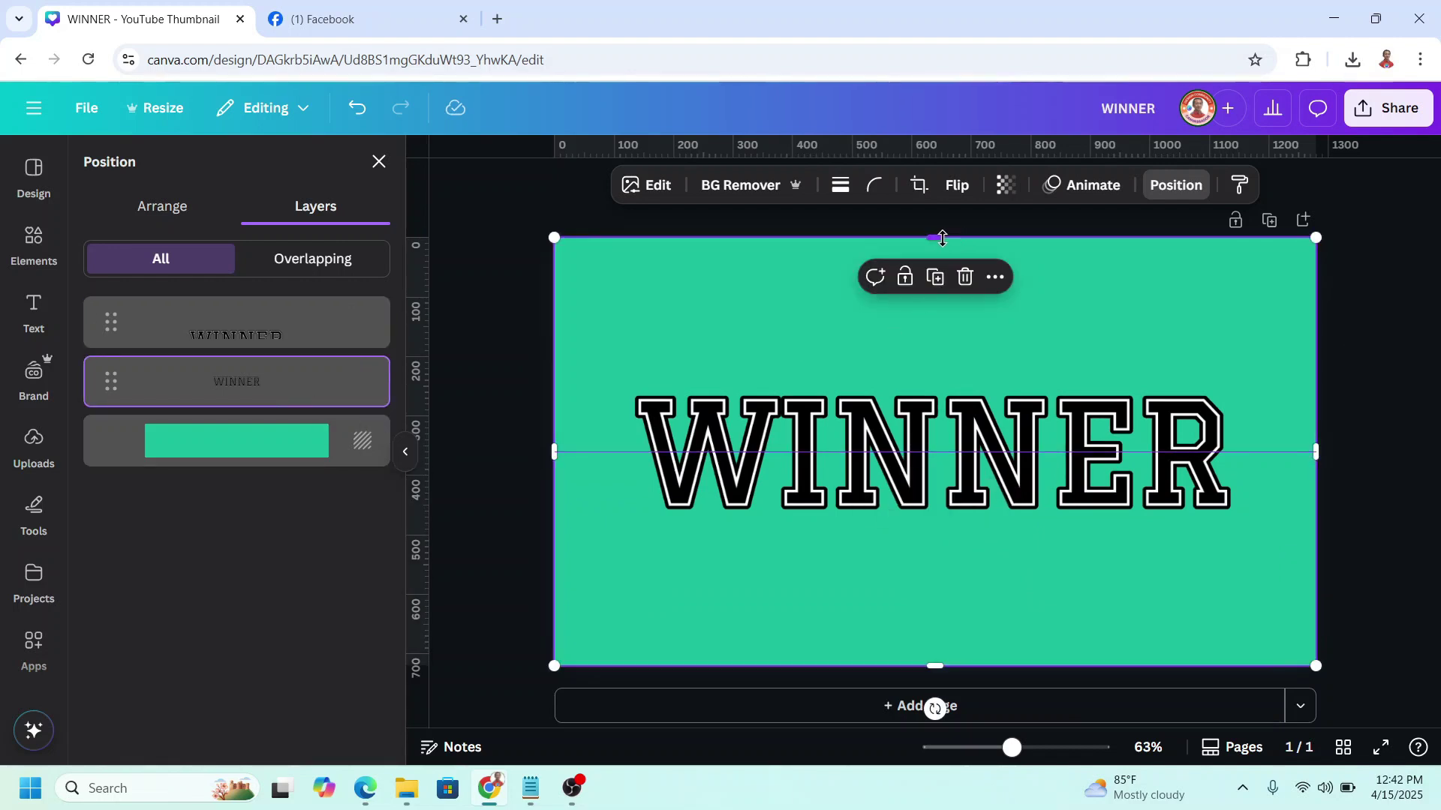
drag(943, 238, 965, 453)
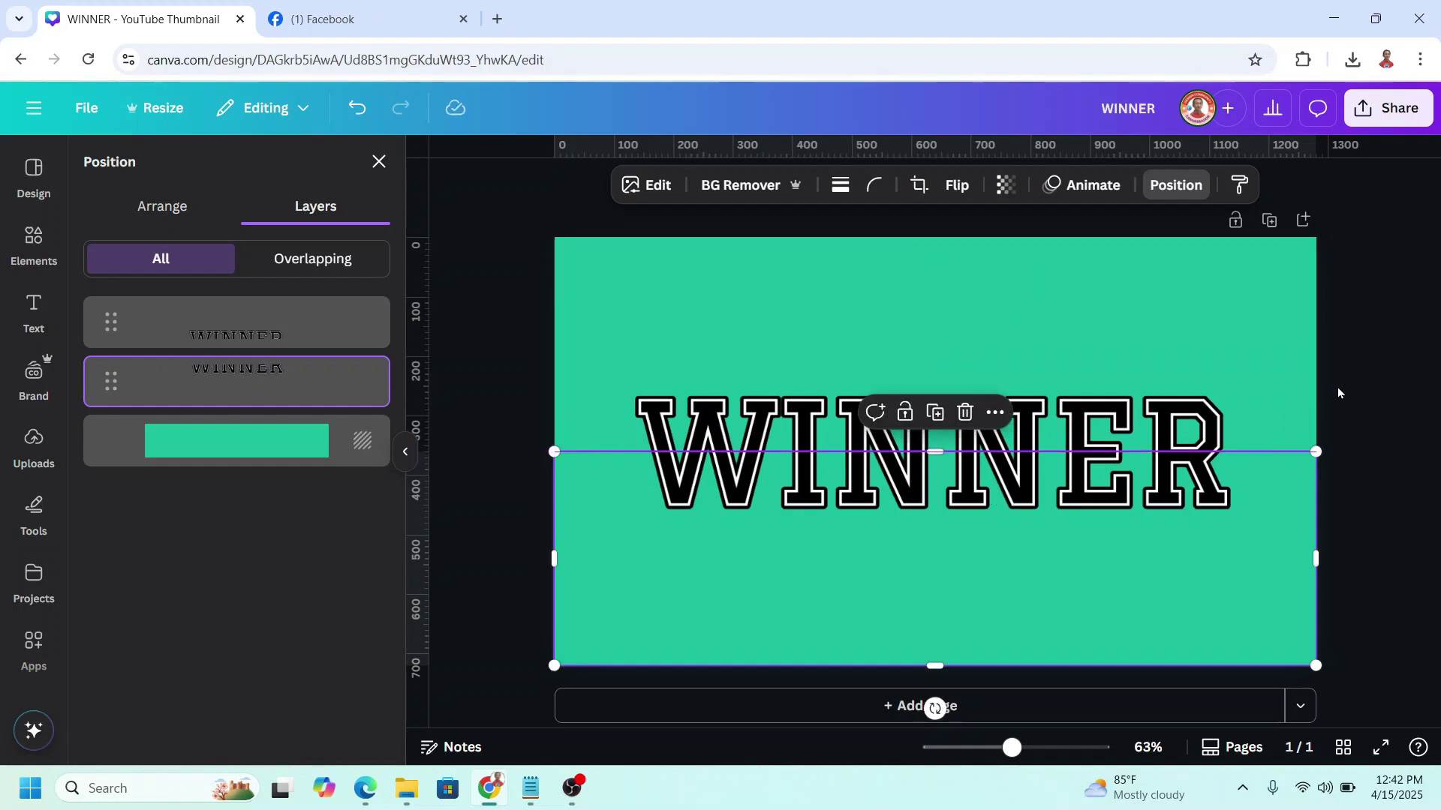
click(1074, 409)
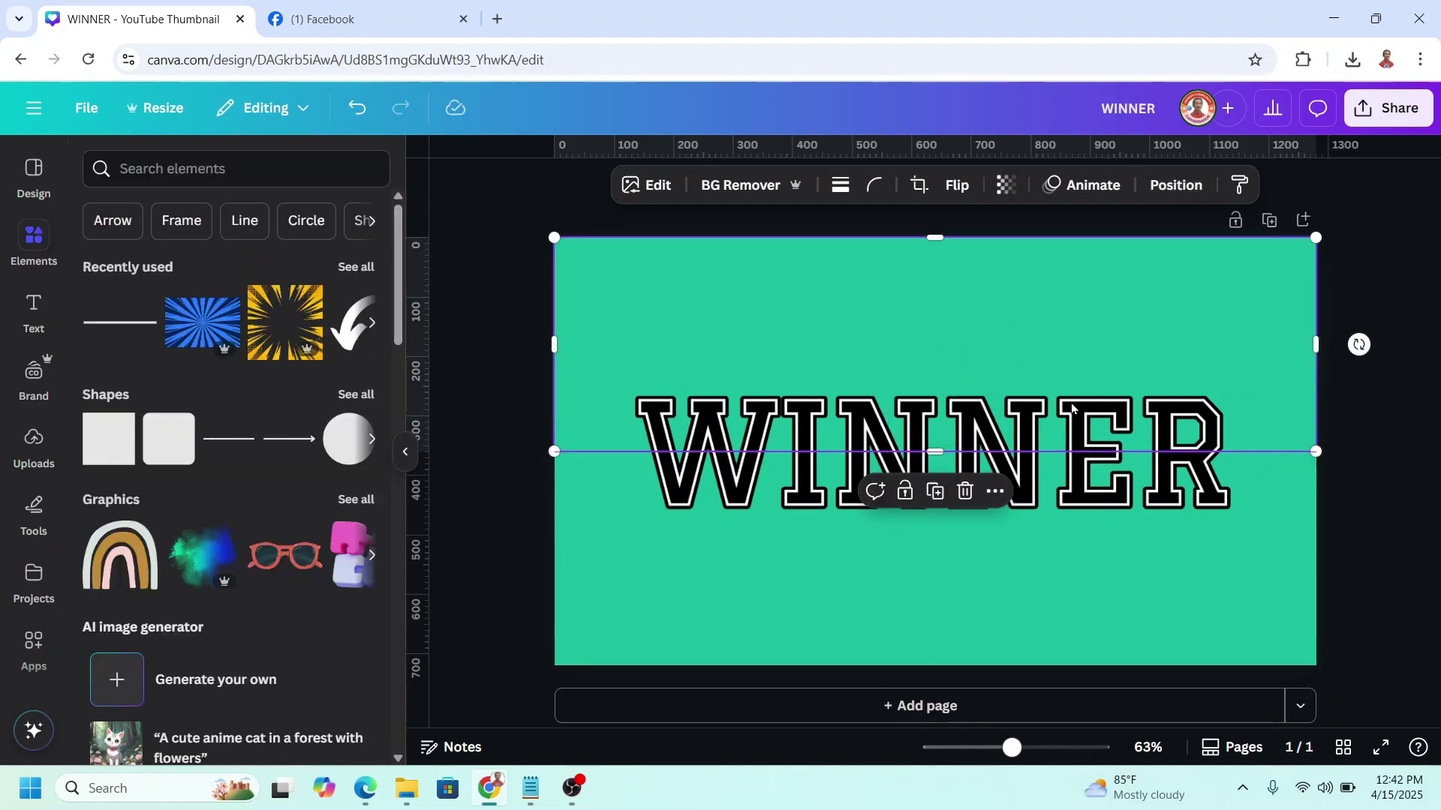
key(ctrl+z)
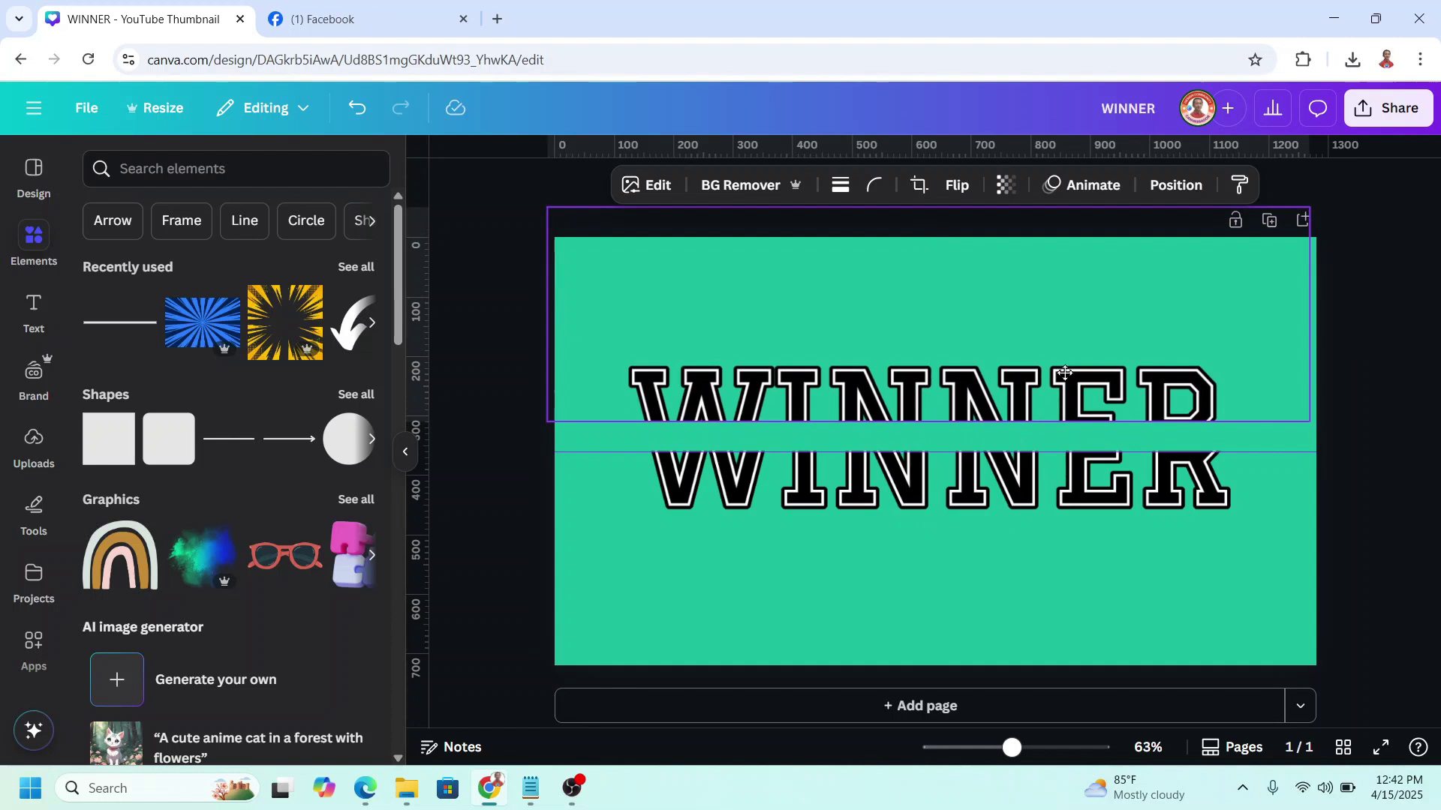
click(1142, 491)
drag(1143, 491, 1146, 525)
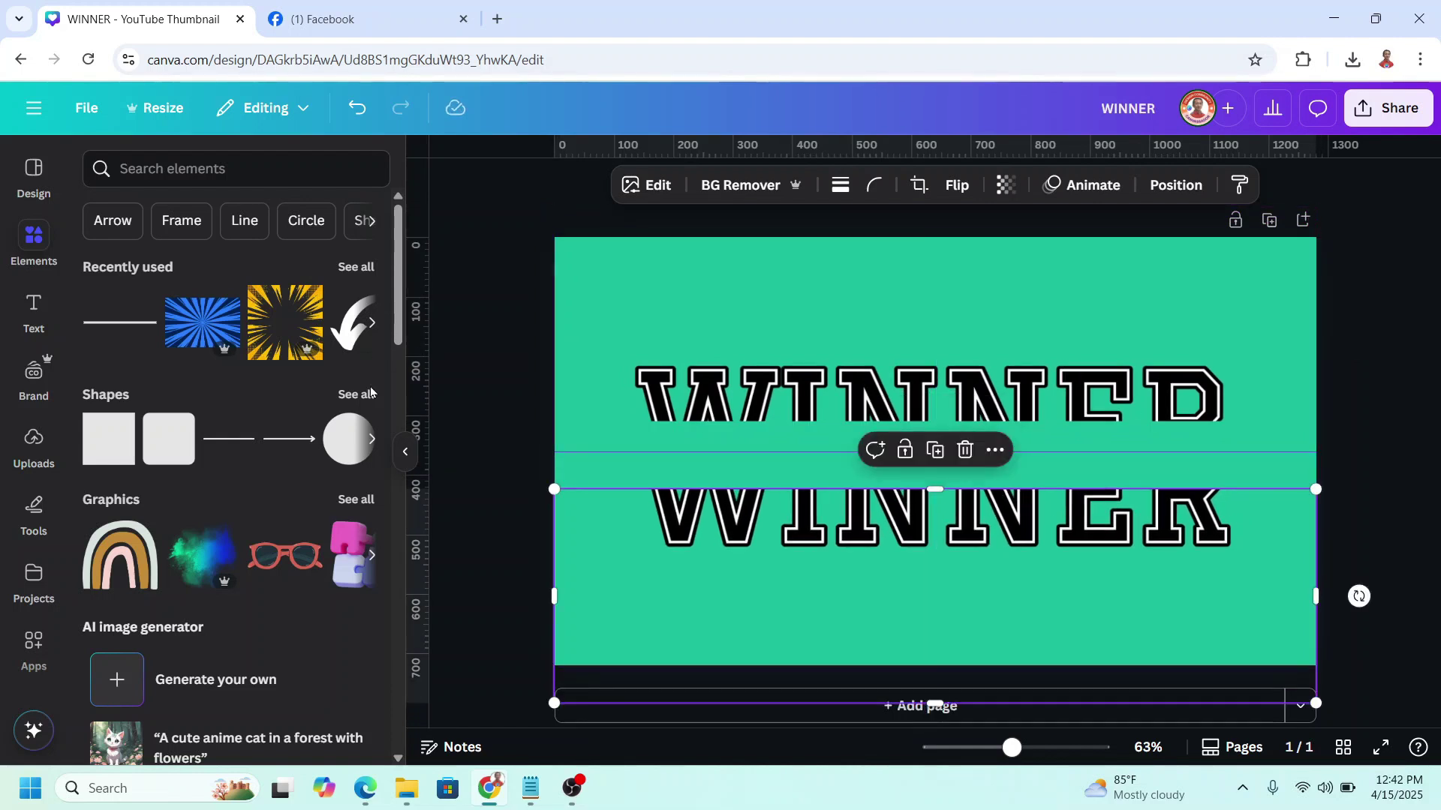
Add a black weight-9 line under the top WINNER half and a copy above the bottom half.
click(33, 235)
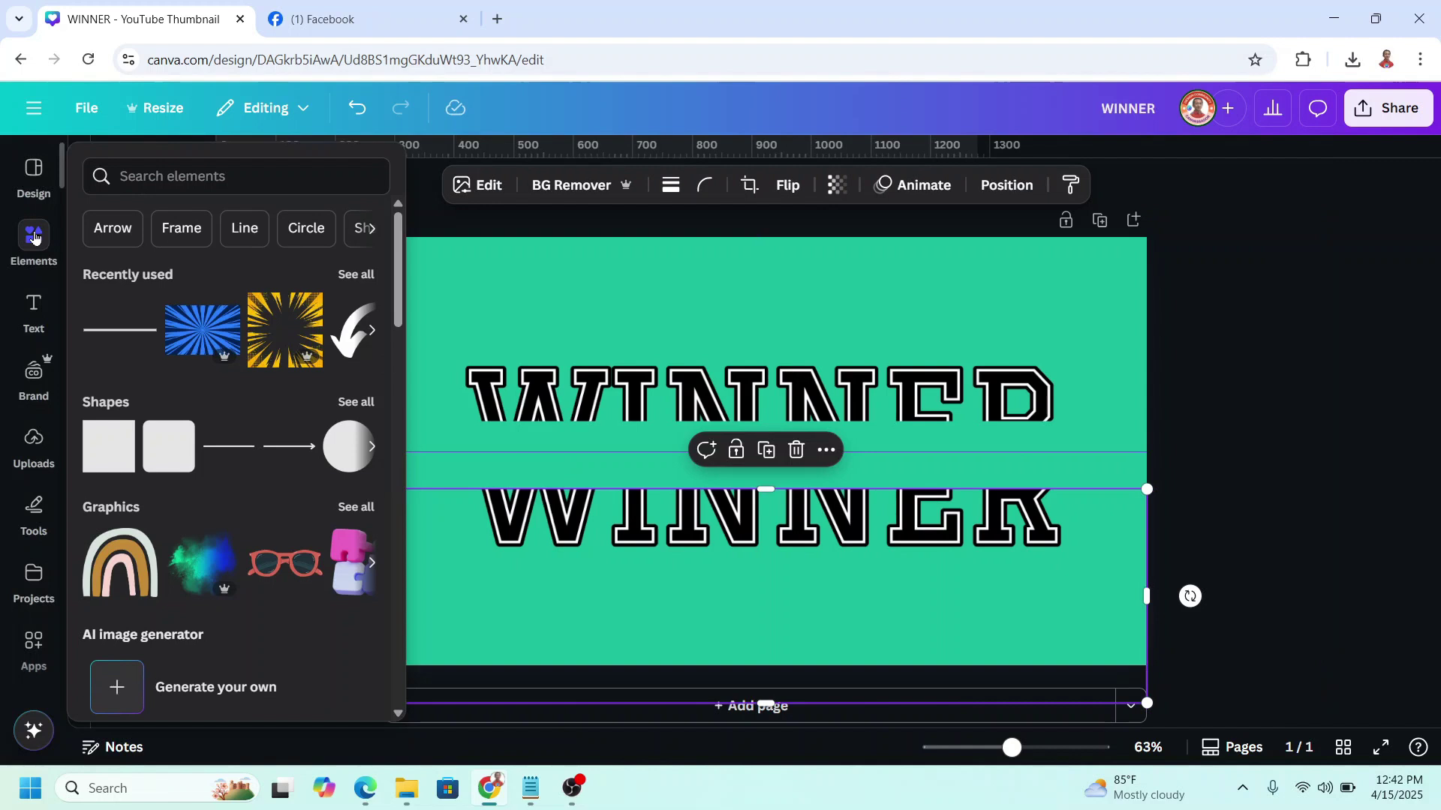
click(234, 448)
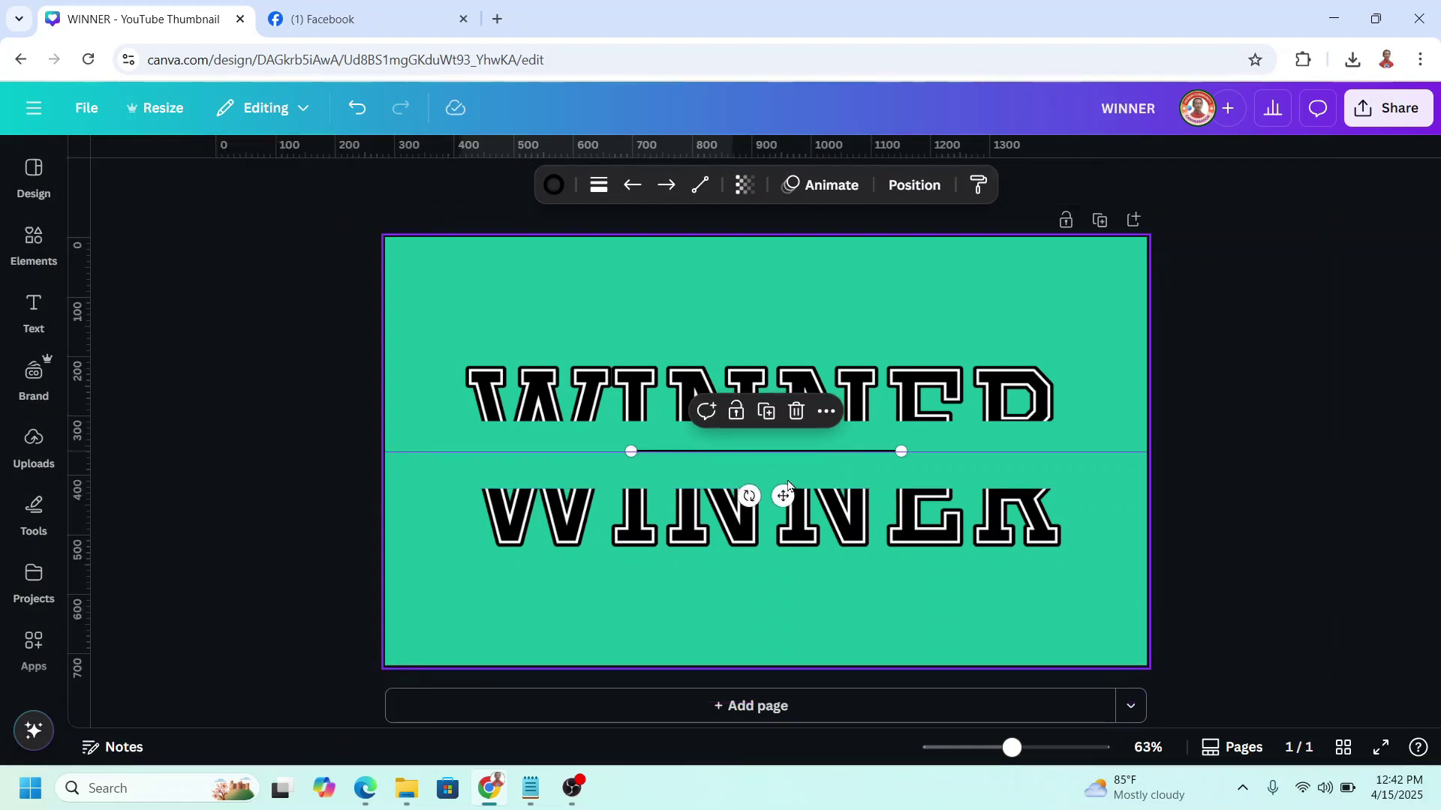
drag(774, 492, 622, 462)
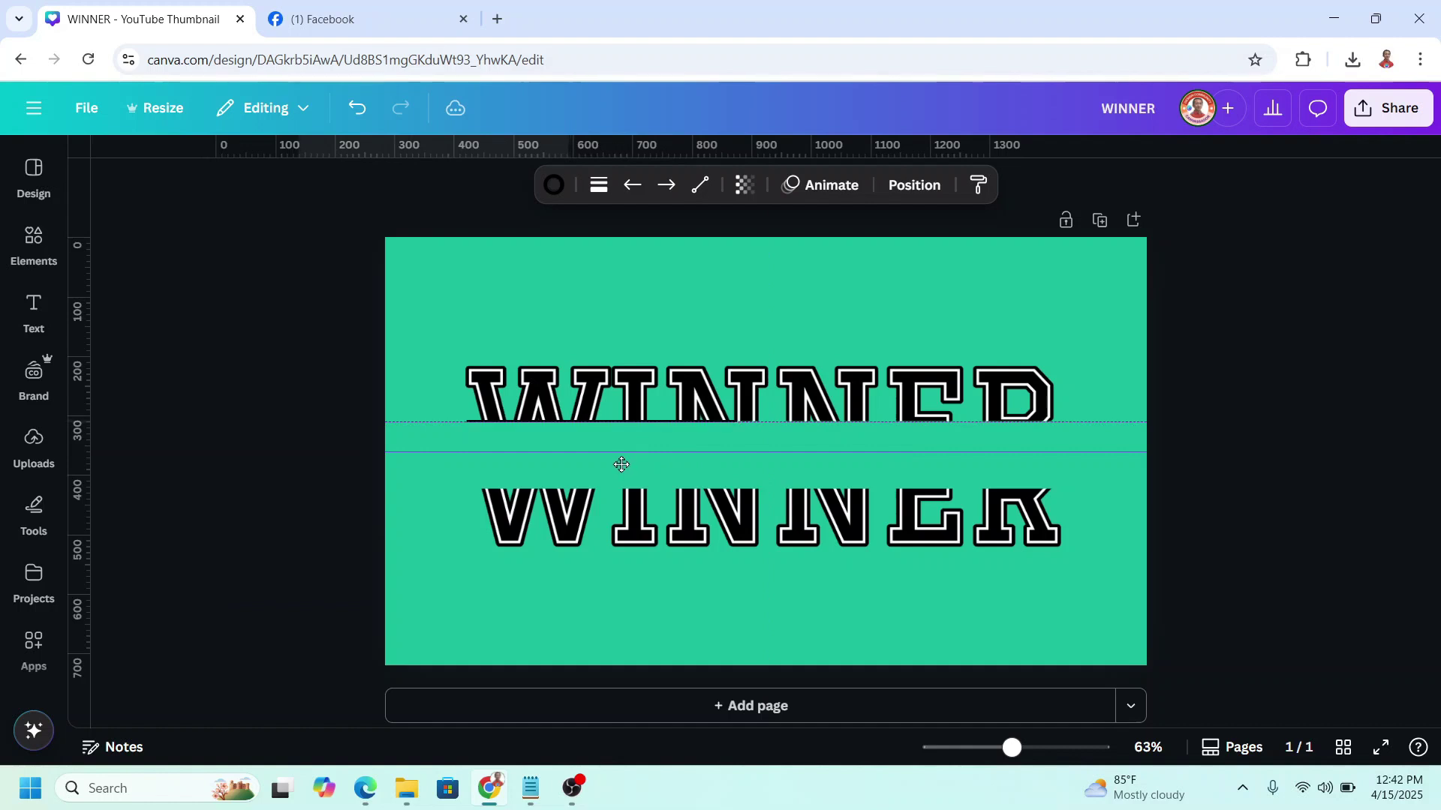
click(601, 186)
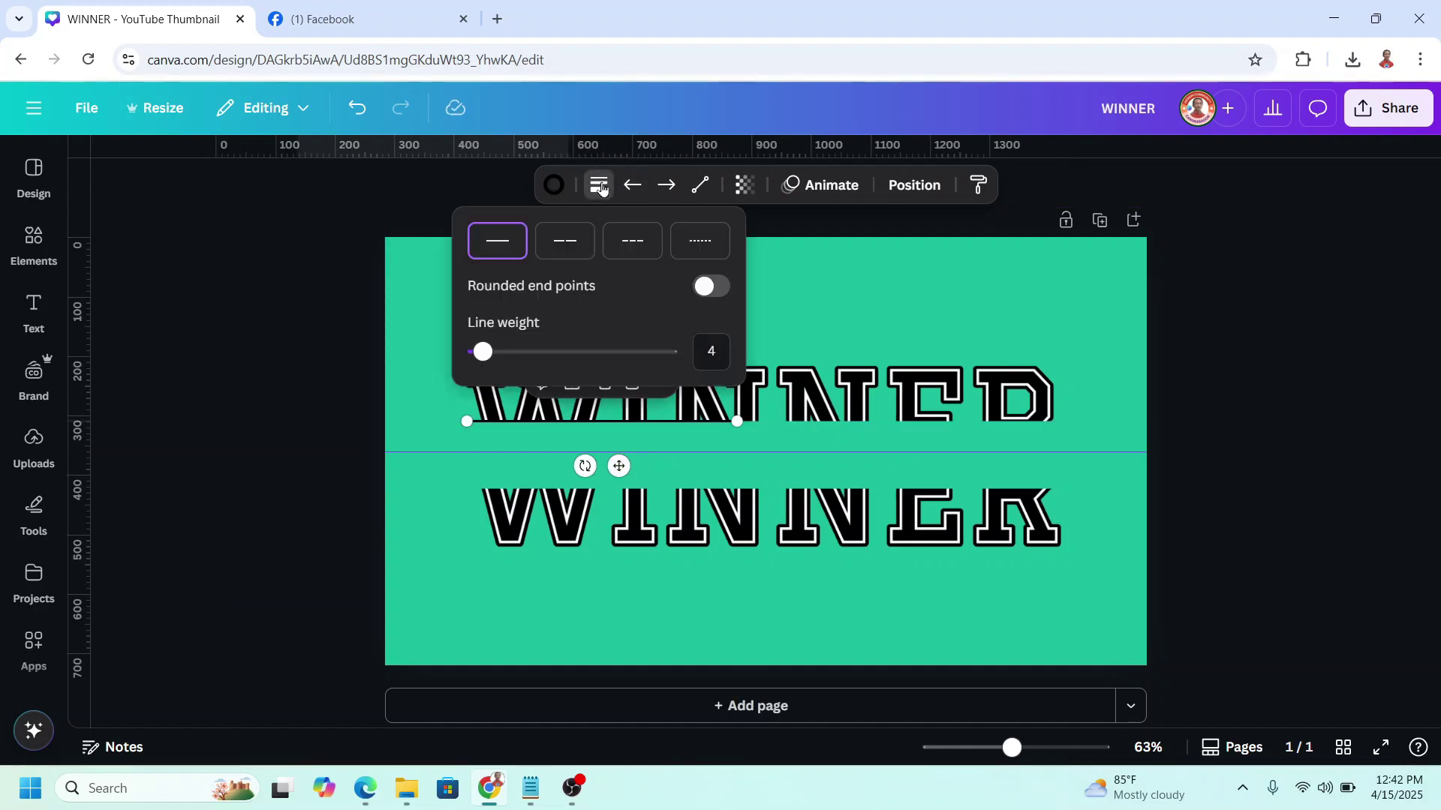
drag(483, 353, 492, 356)
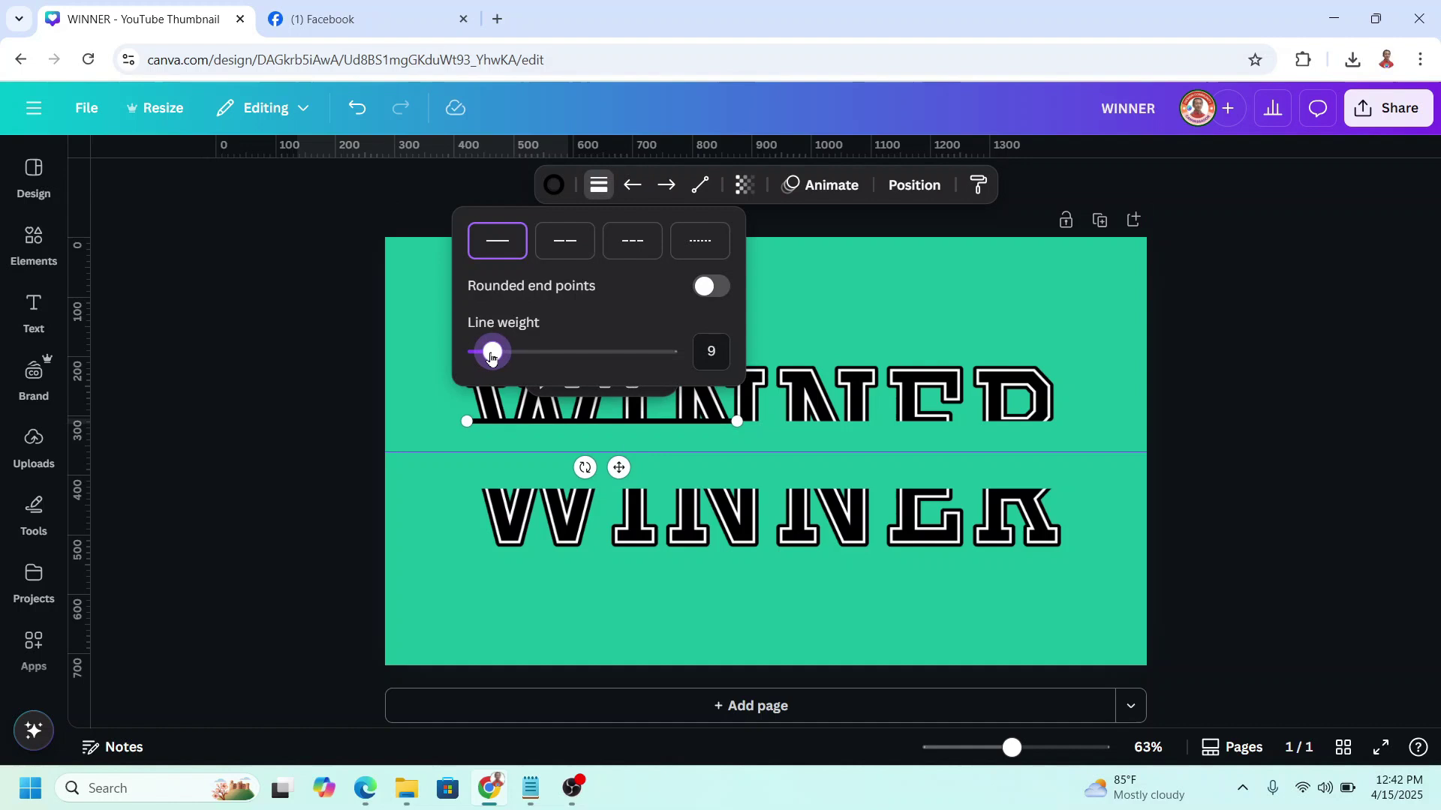
drag(736, 421, 1058, 426)
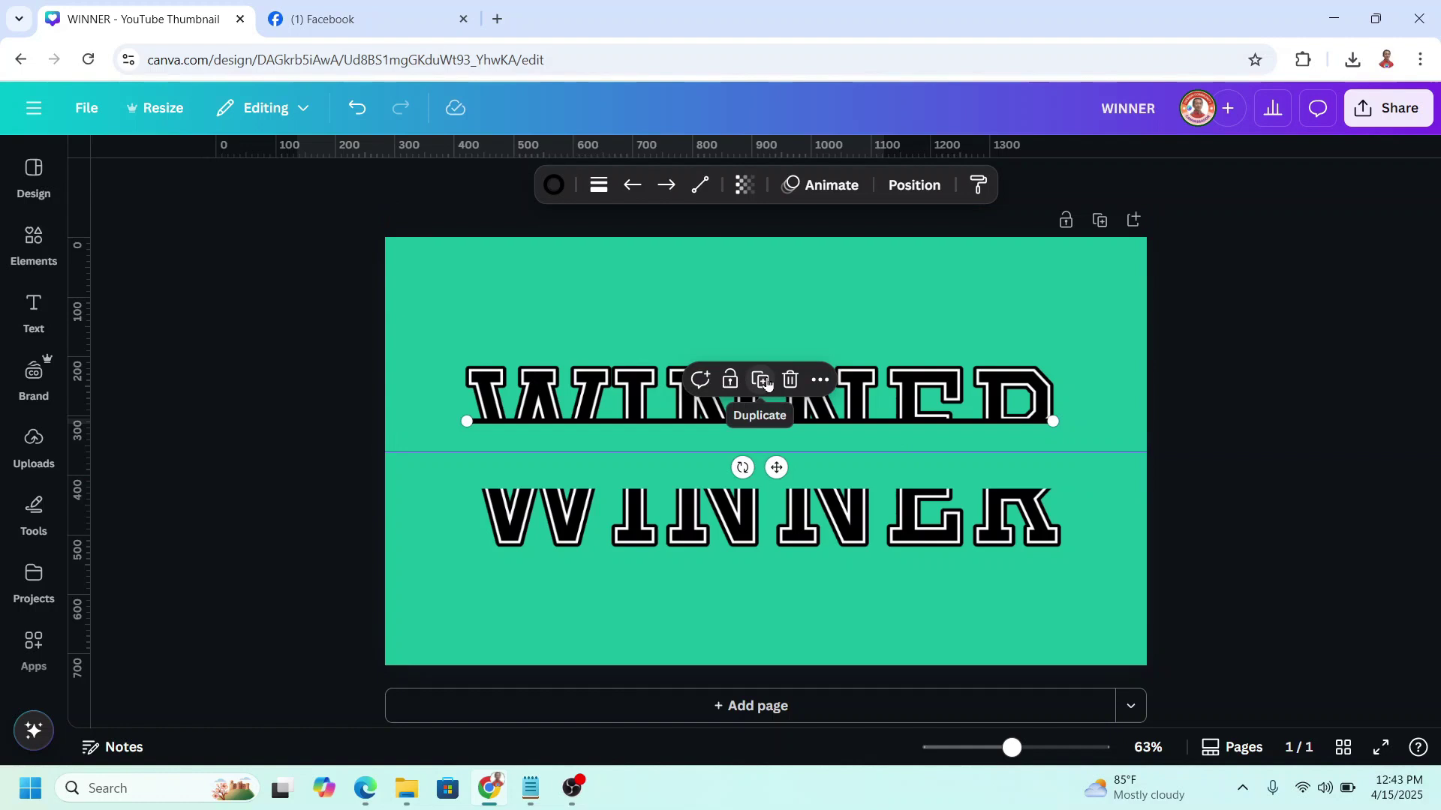
drag(785, 477, 782, 531)
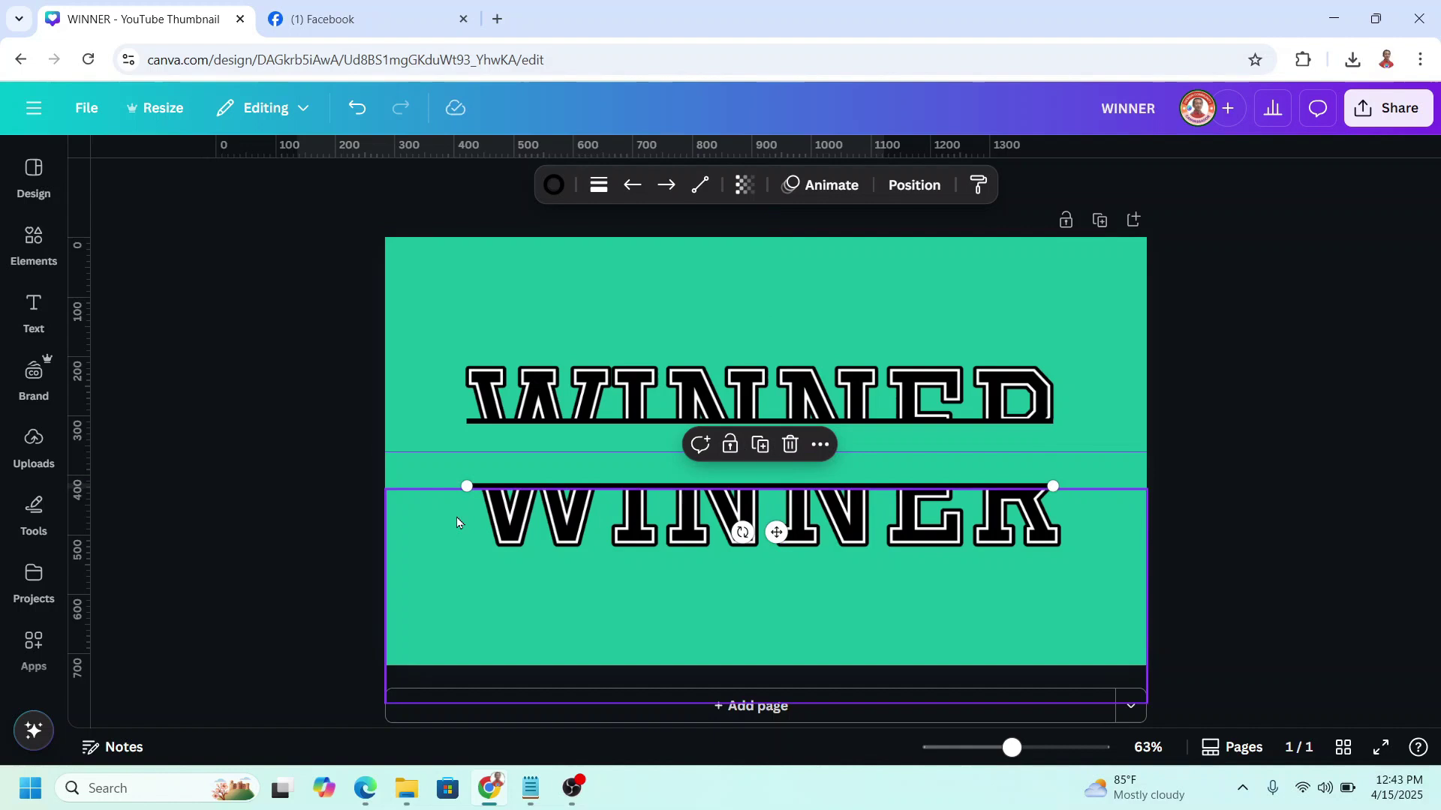
Add a heading with the pasted 'STUDENT SPORTS DAY 2025' title in the gap between WINNER halves.
click(30, 315)
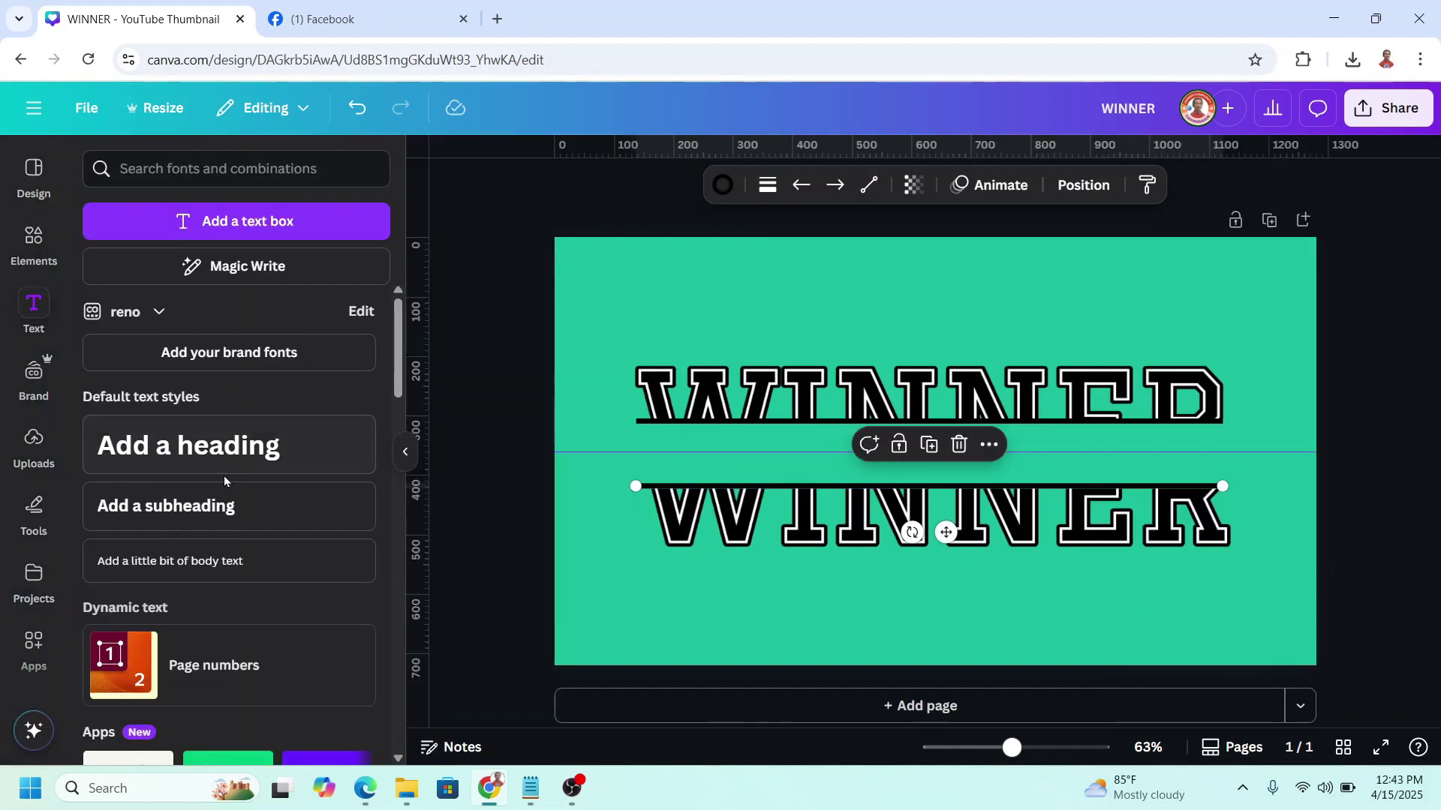
drag(187, 453, 801, 483)
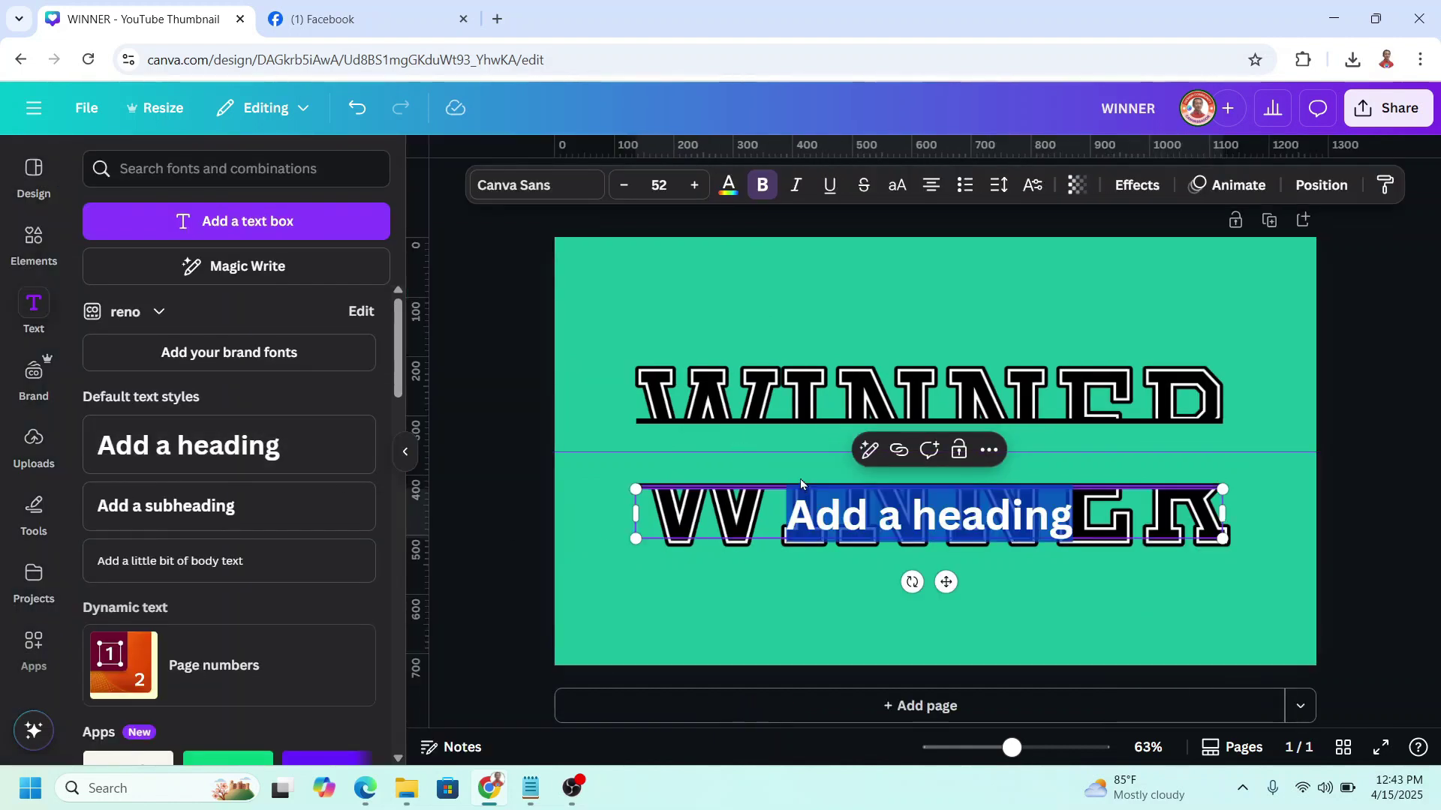
text(STUDENT SPORTS DAY 2025)
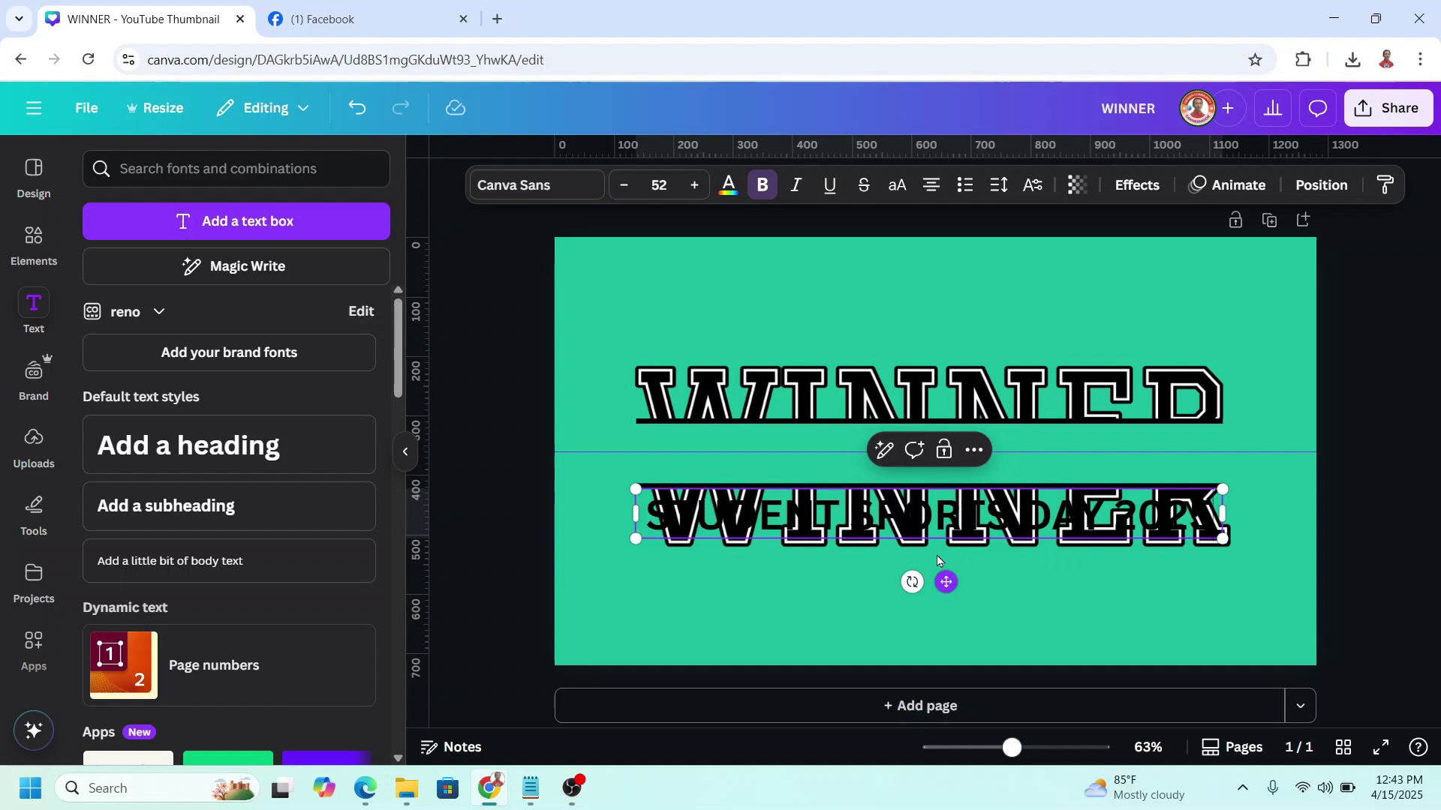
drag(946, 582, 940, 520)
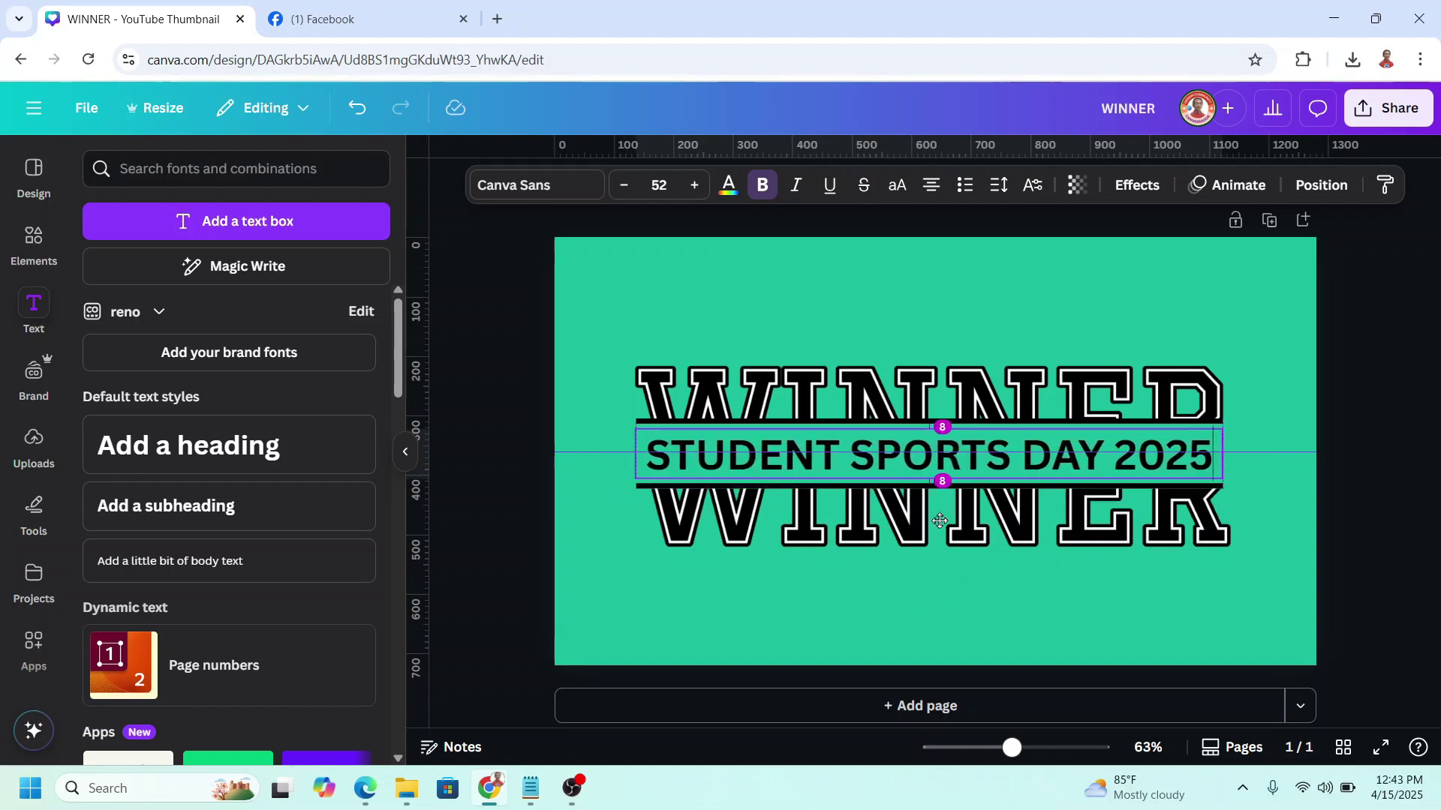
Set the title in Cooper Hewitt and widen it to size 57.3 to match WINNER's width.
click(515, 185)
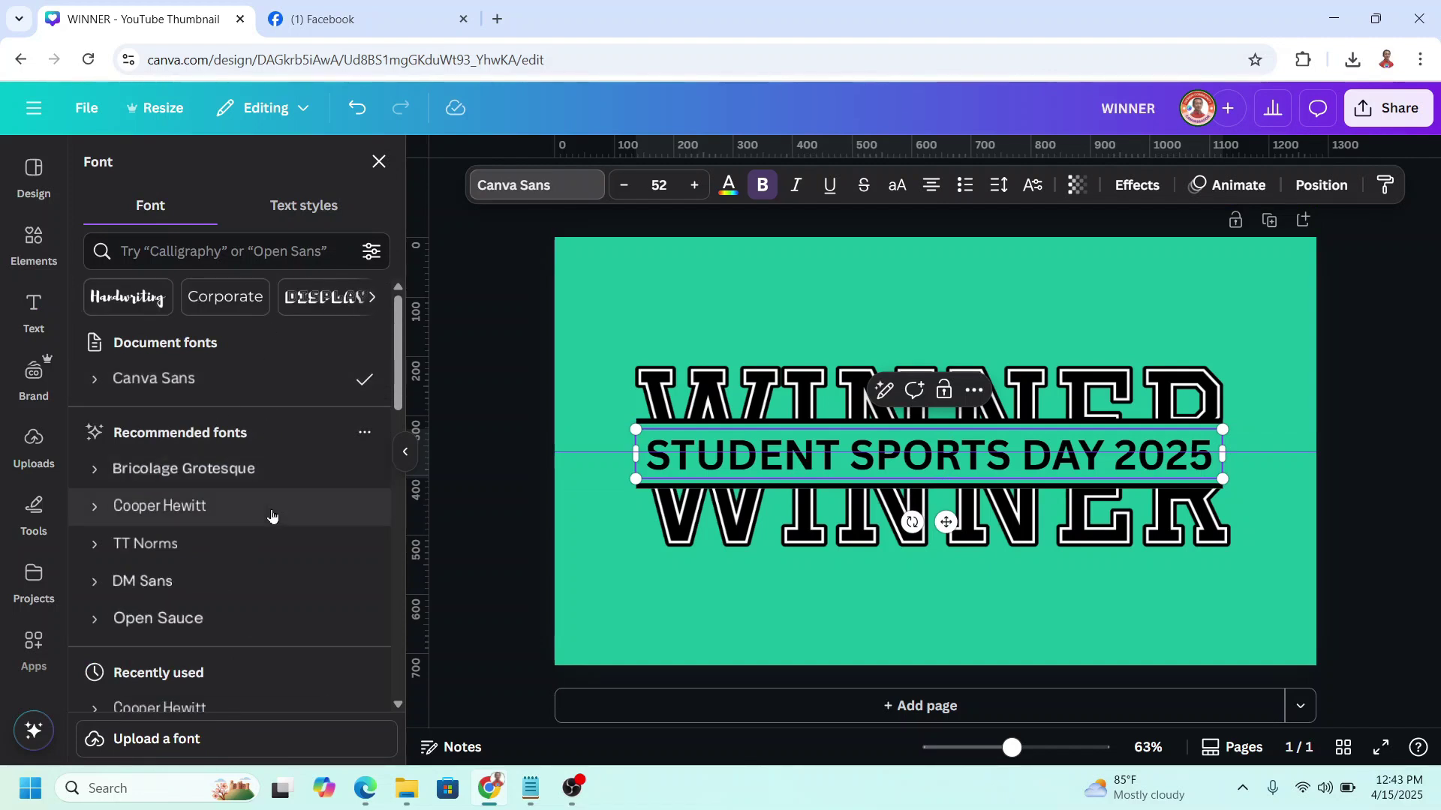
click(149, 511)
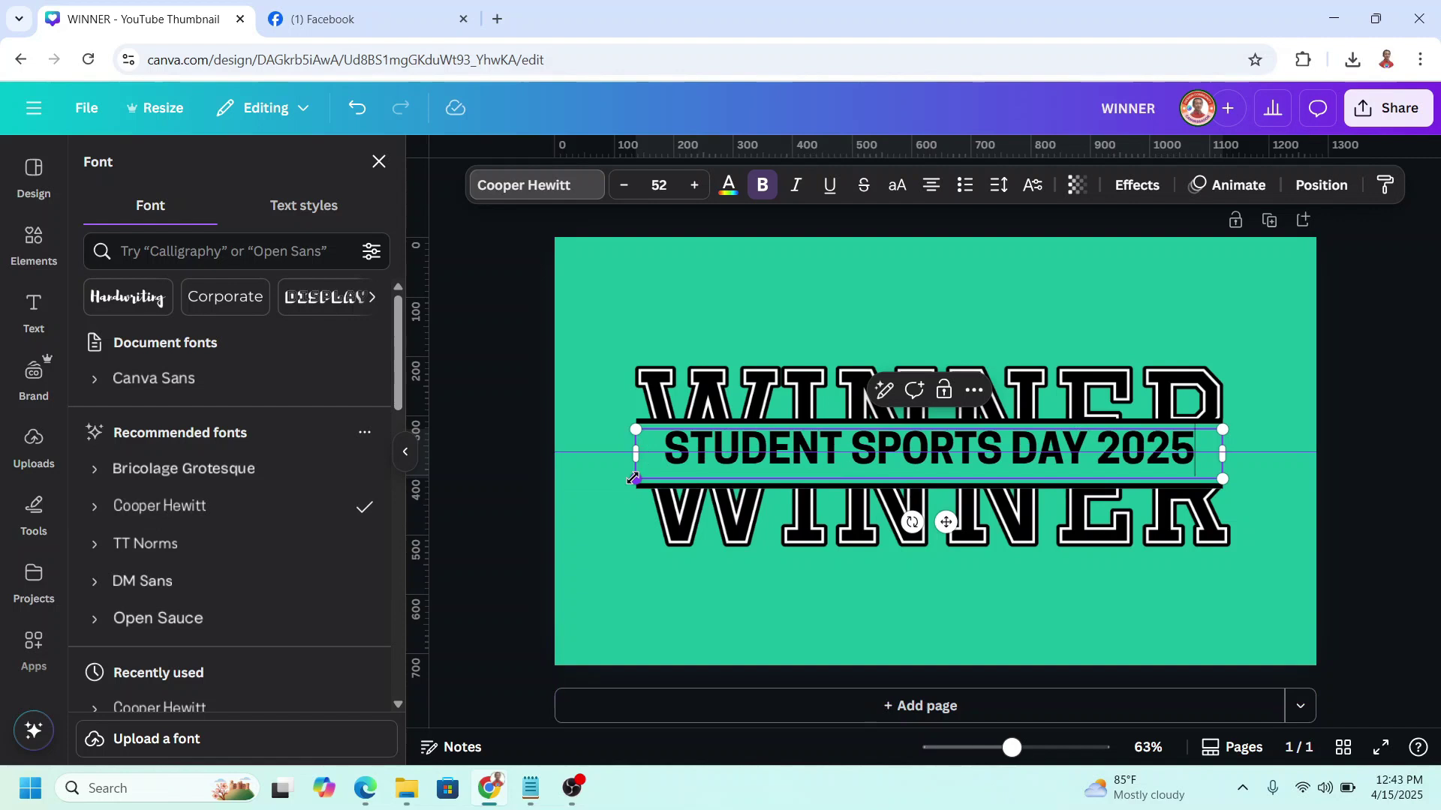
drag(633, 479, 604, 481)
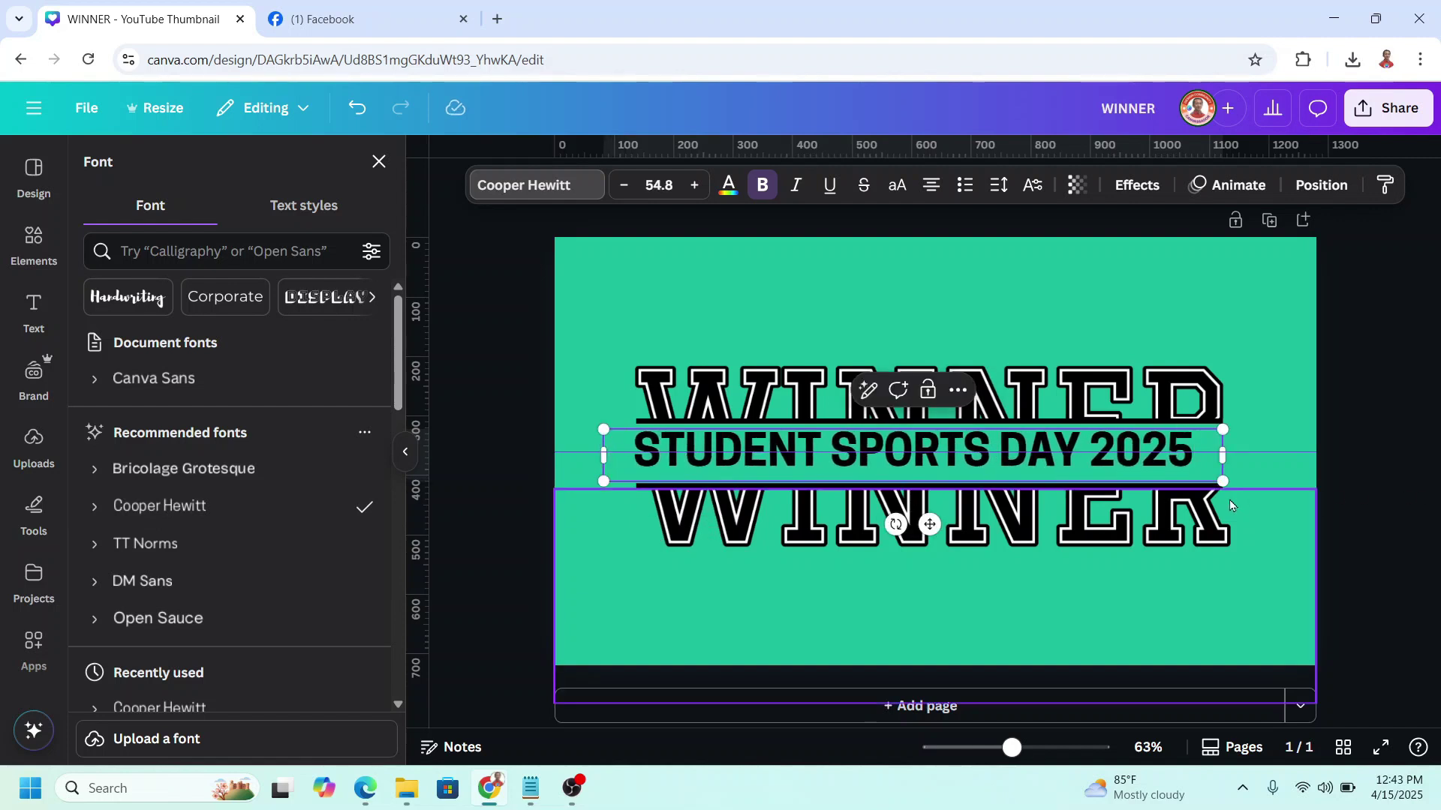
drag(1224, 484, 1250, 499)
click(1286, 520)
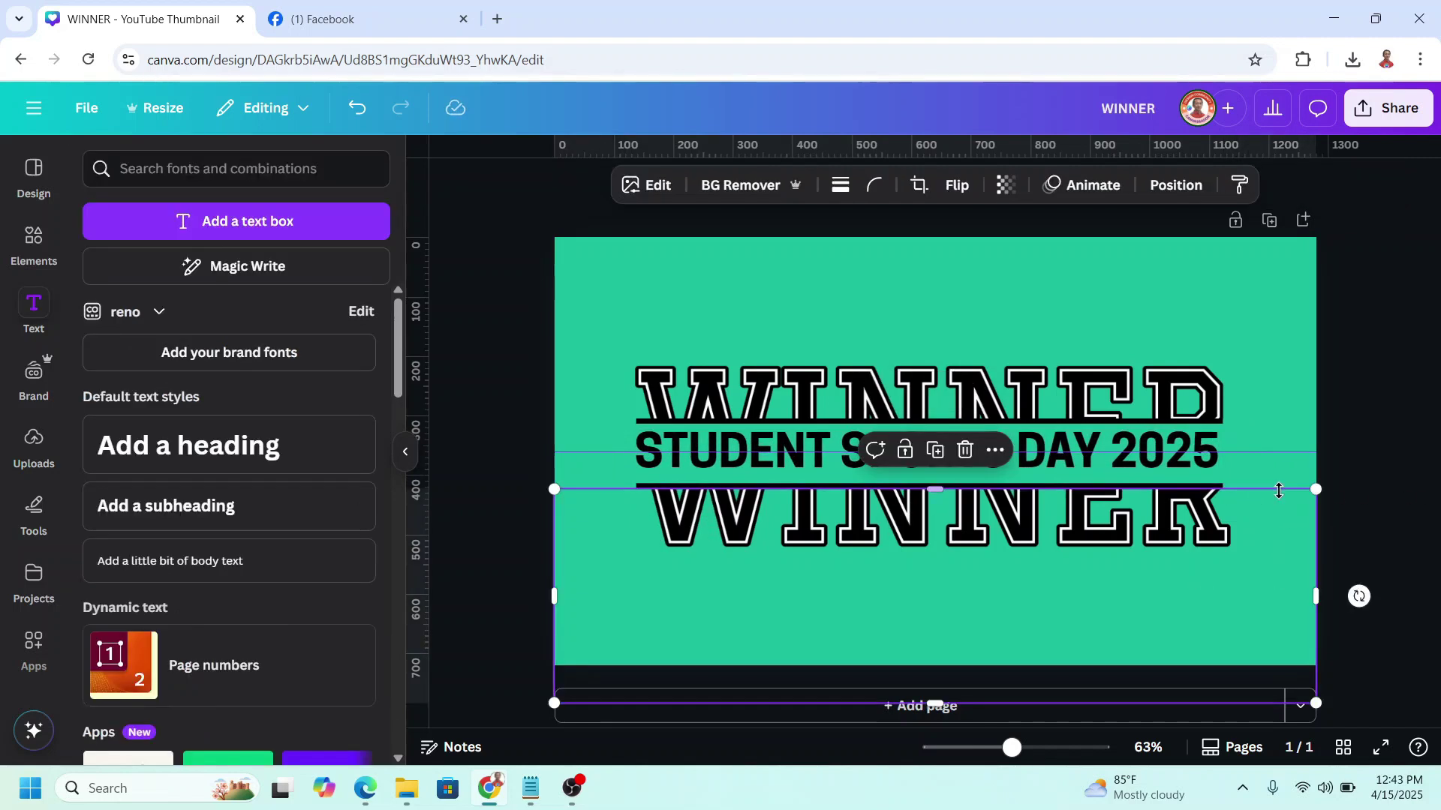
click(1211, 470)
click(1213, 469)
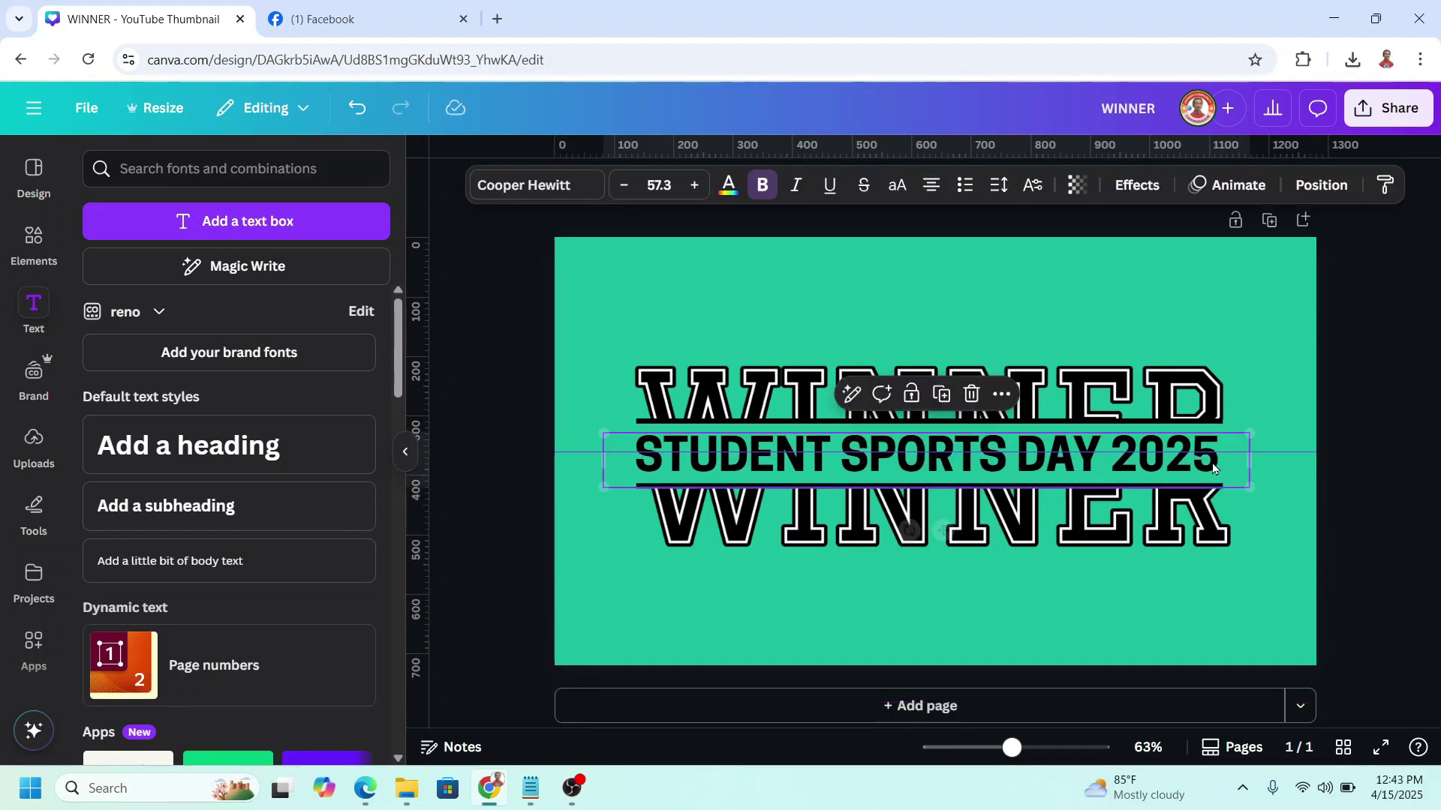
click(1208, 627)
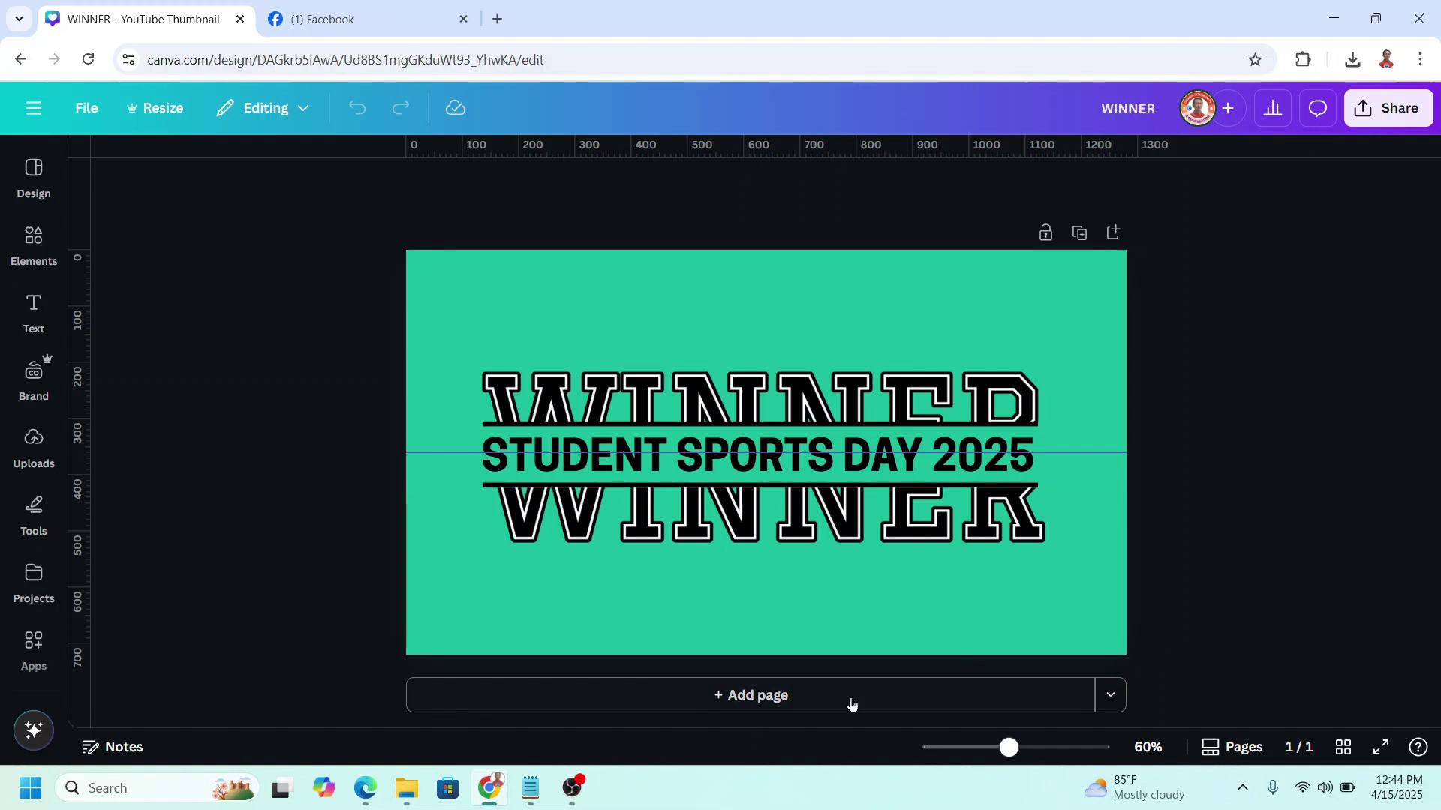
Add a second page with a yellow background.
click(841, 702)
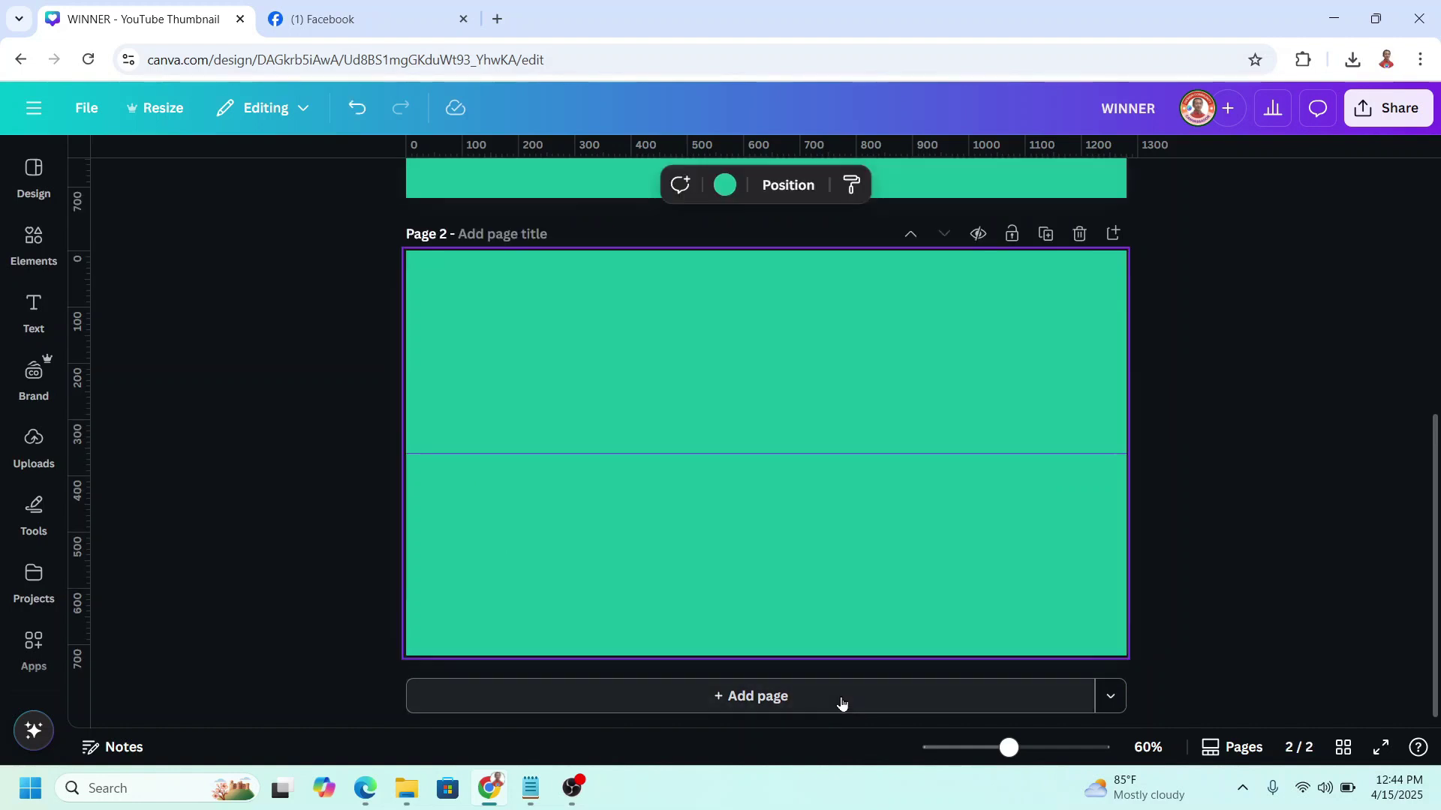
click(725, 184)
click(154, 439)
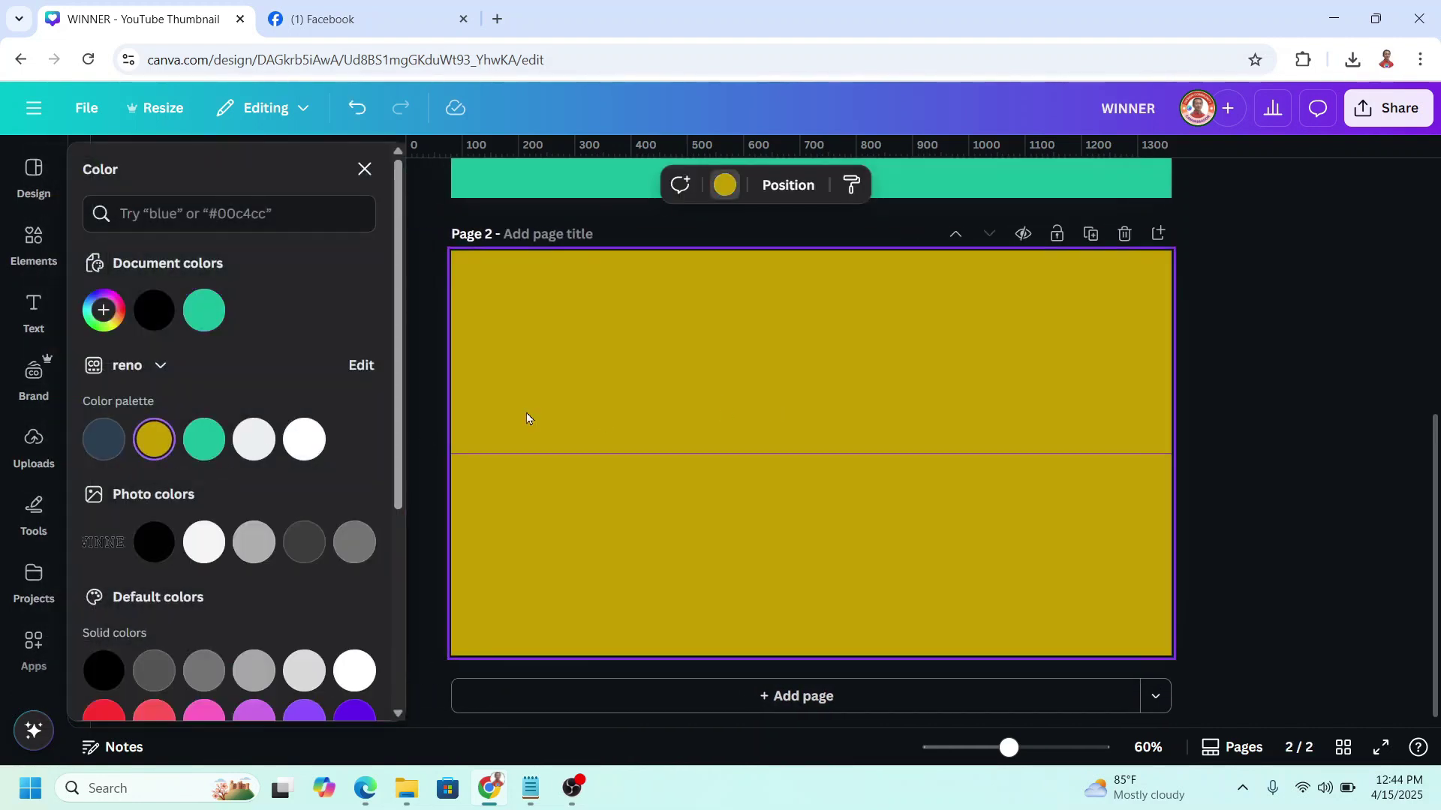
Search the Apps library for 'FONT'.
click(29, 650)
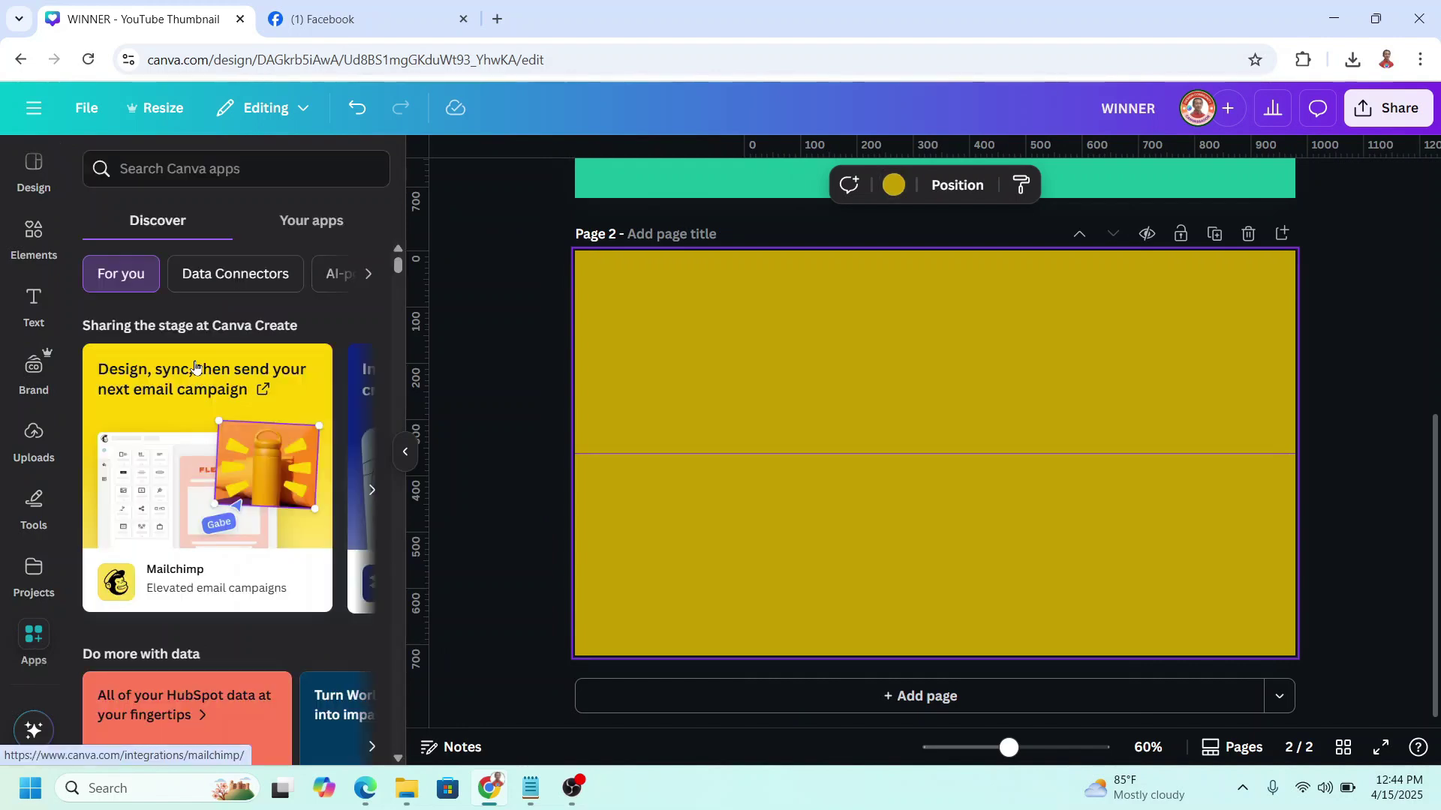
click(150, 166)
text(FONT)
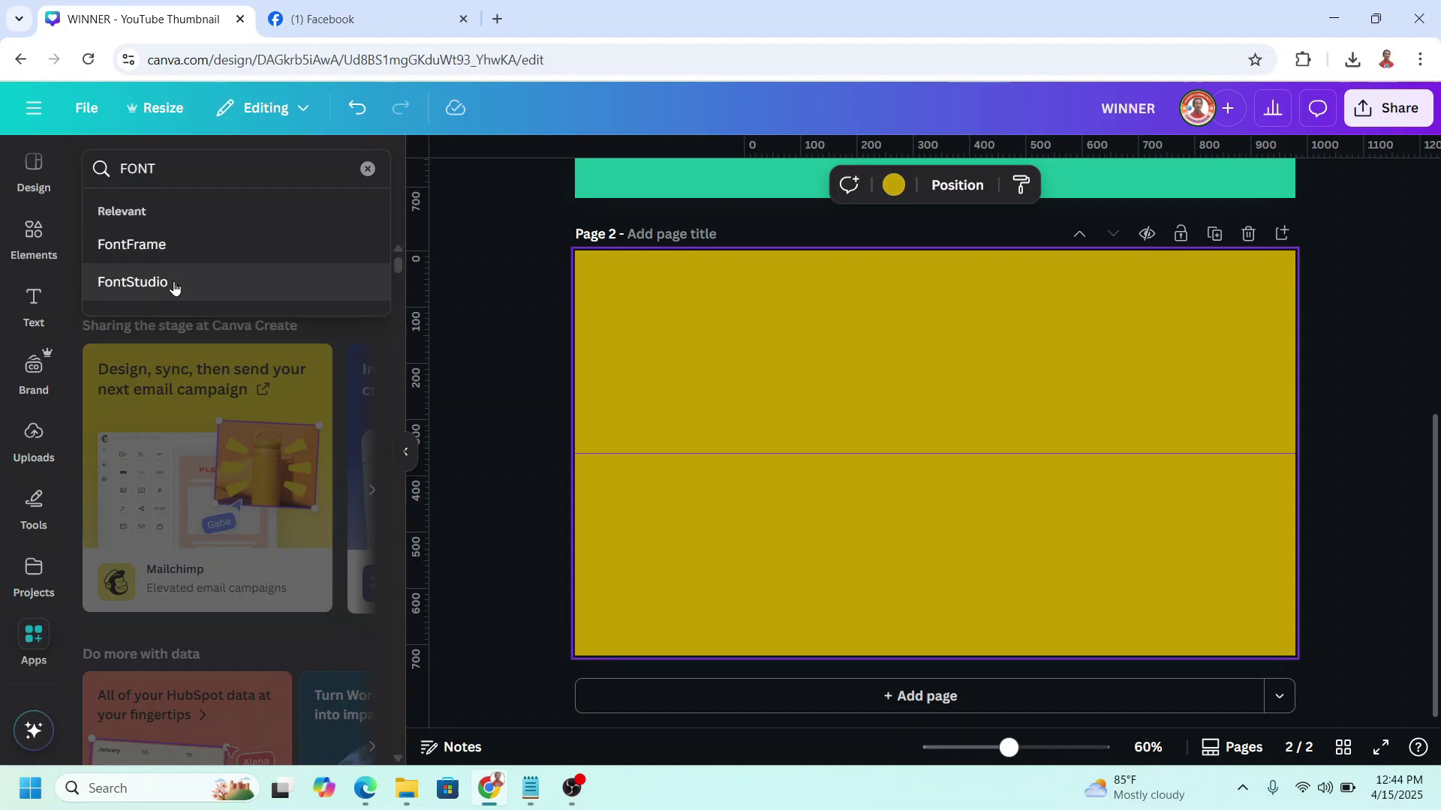
Start a blank FontStudio lettering that reads WINNER.
click(173, 282)
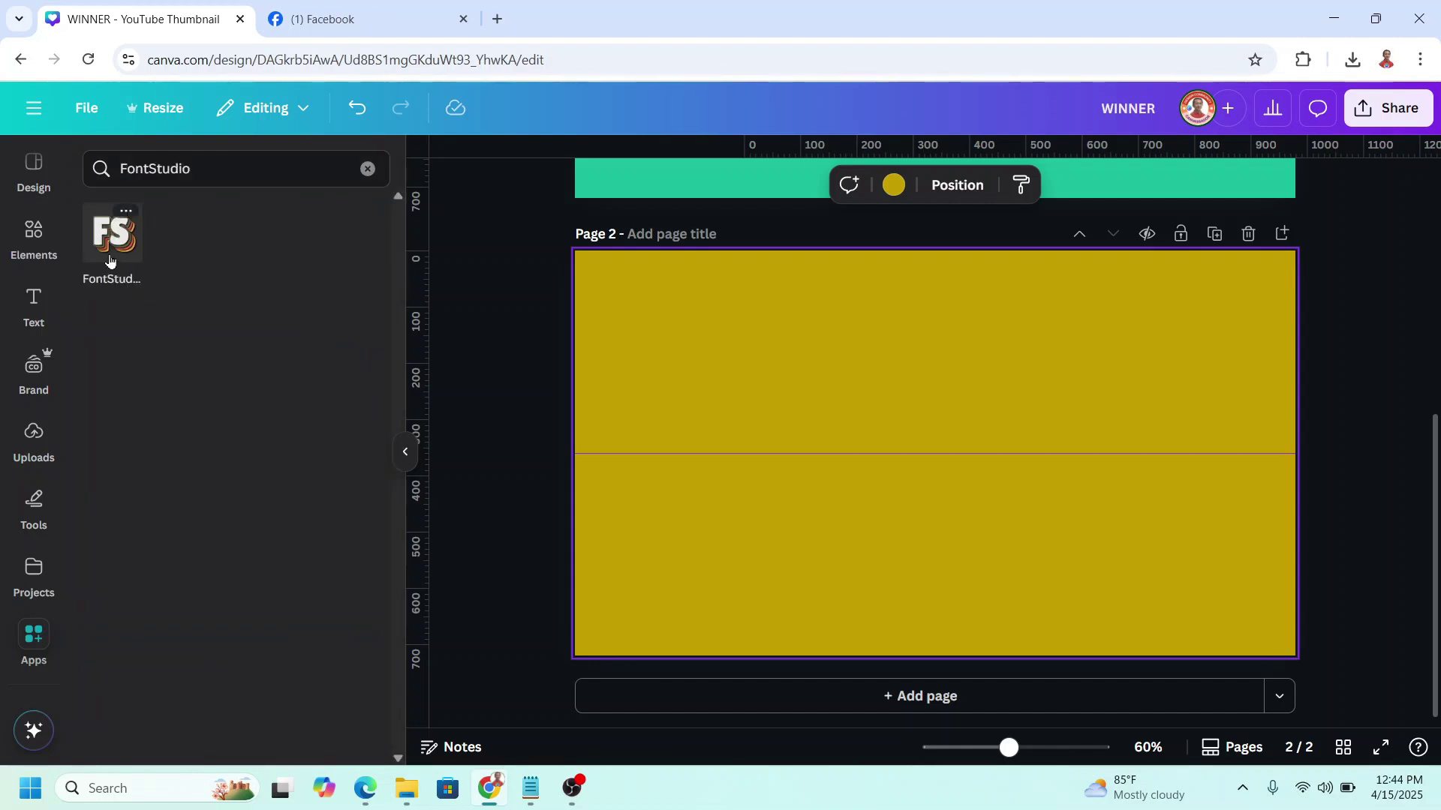
click(108, 250)
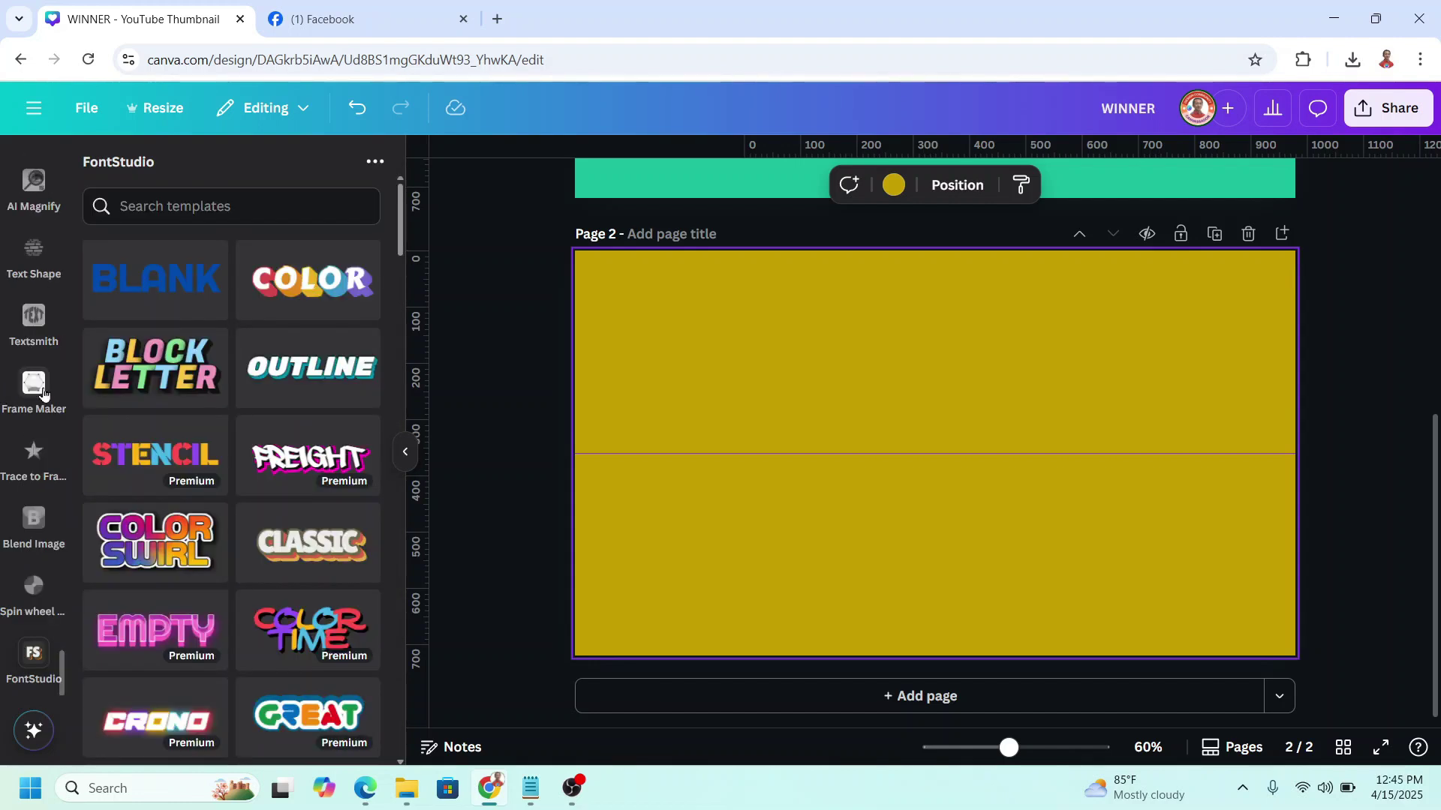
click(145, 285)
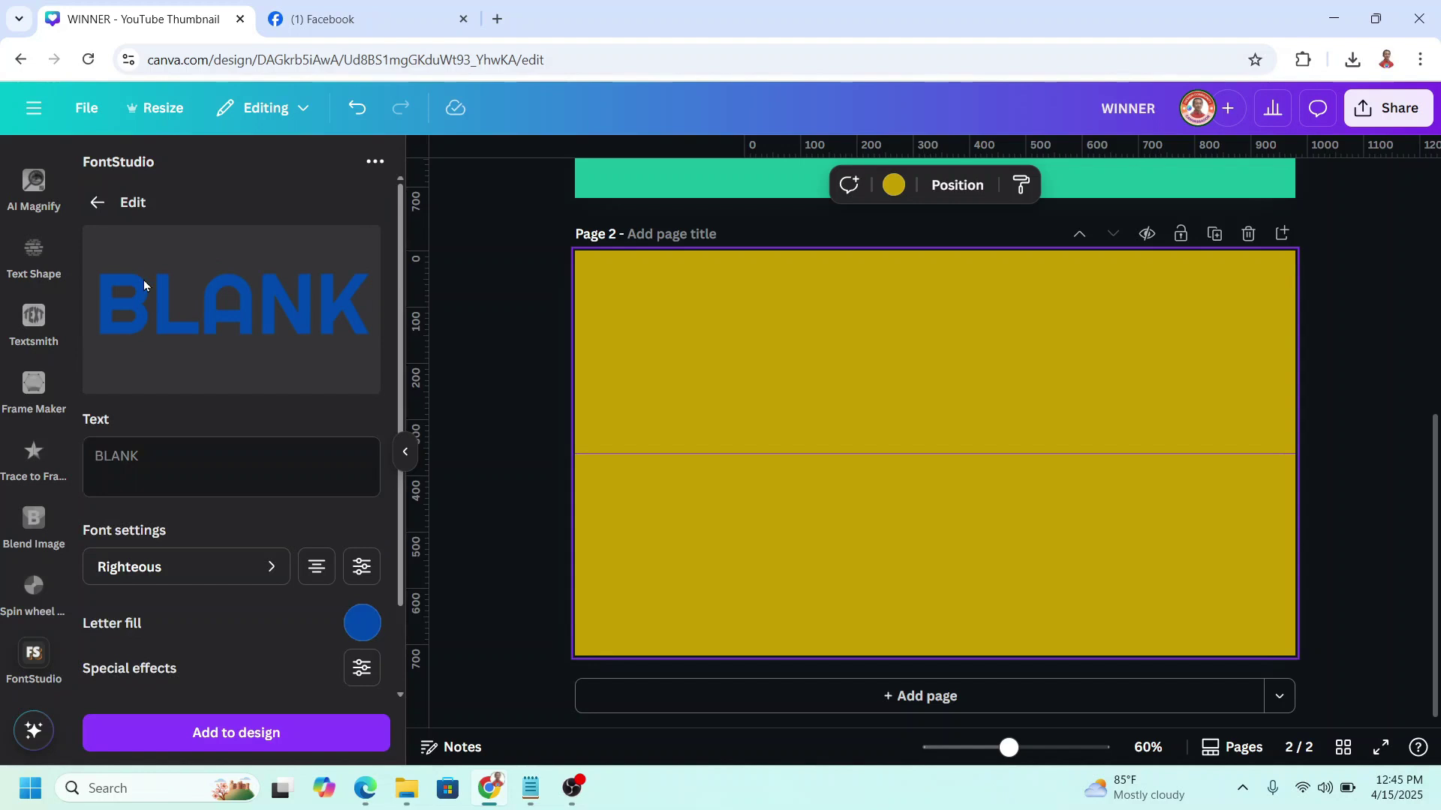
text(WINNER)
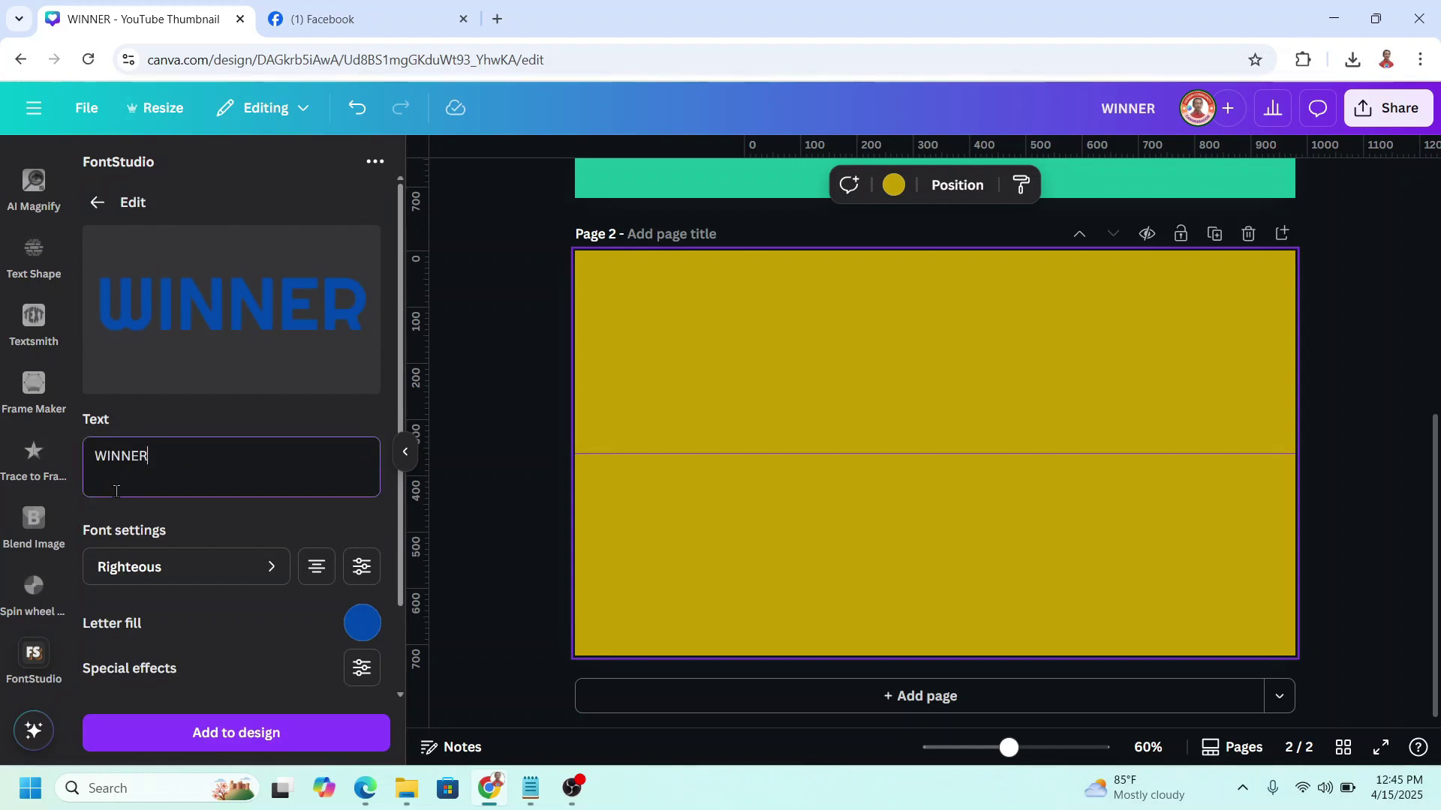
Set the WINNER lettering font to Graduate.
click(201, 576)
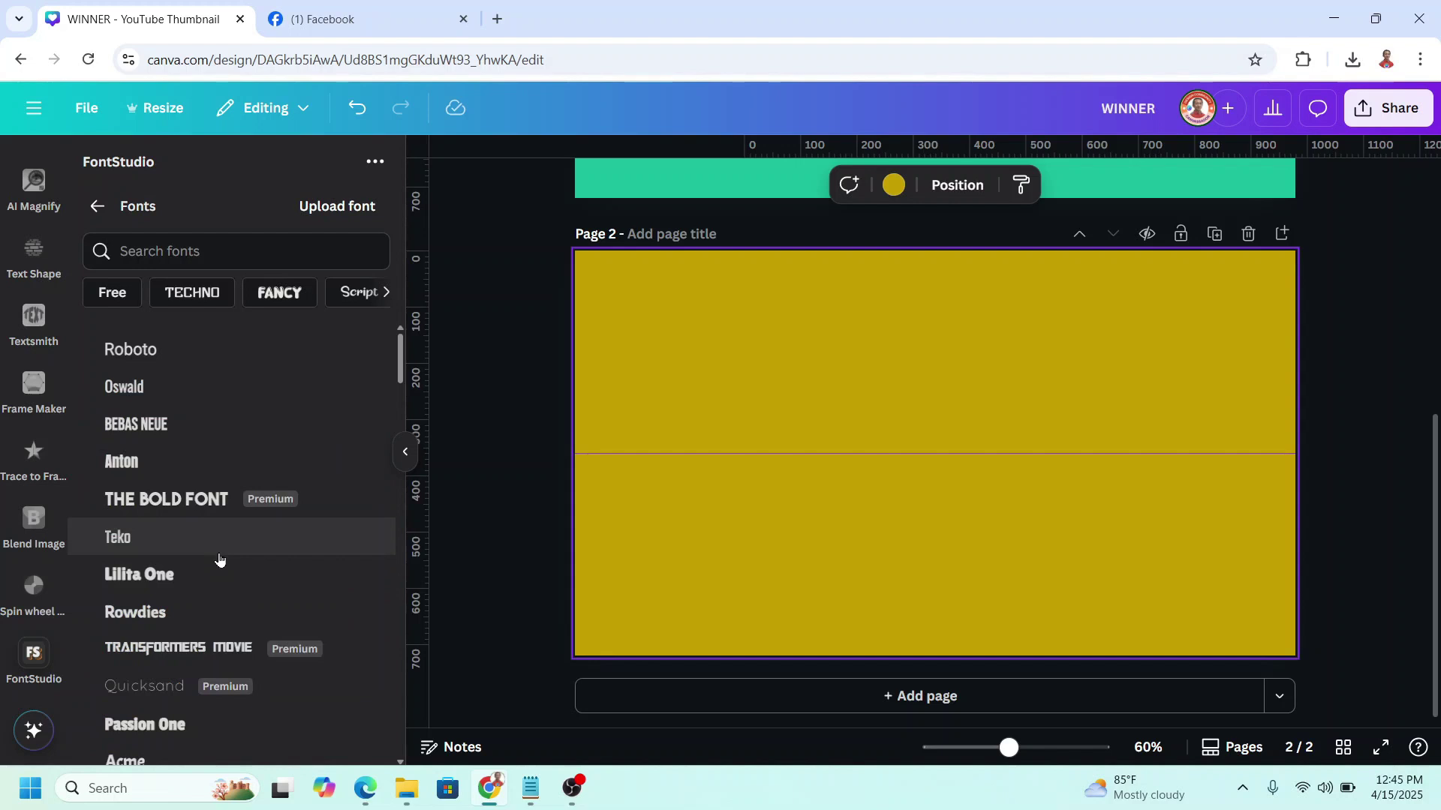
click(175, 250)
text(GRADUA)
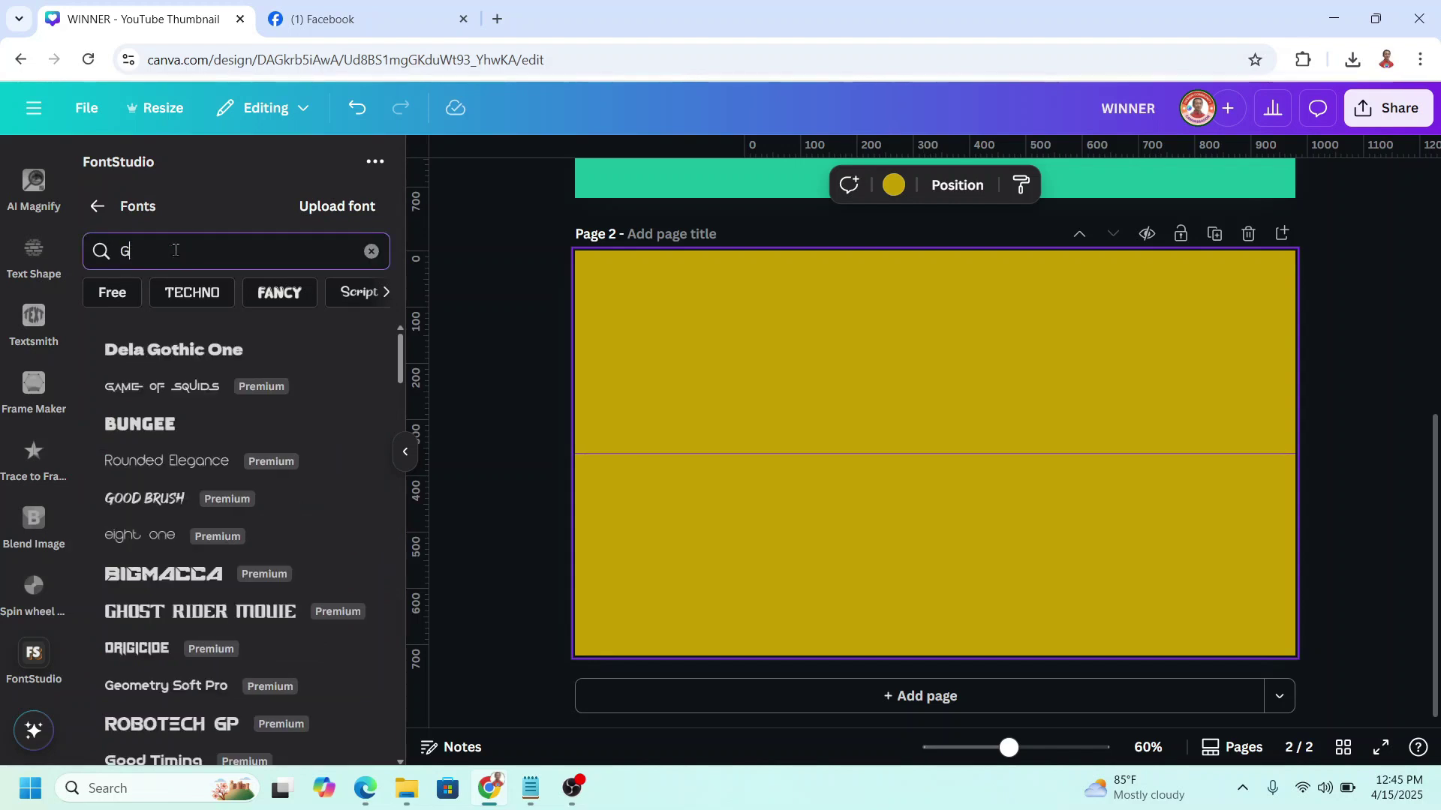
click(174, 388)
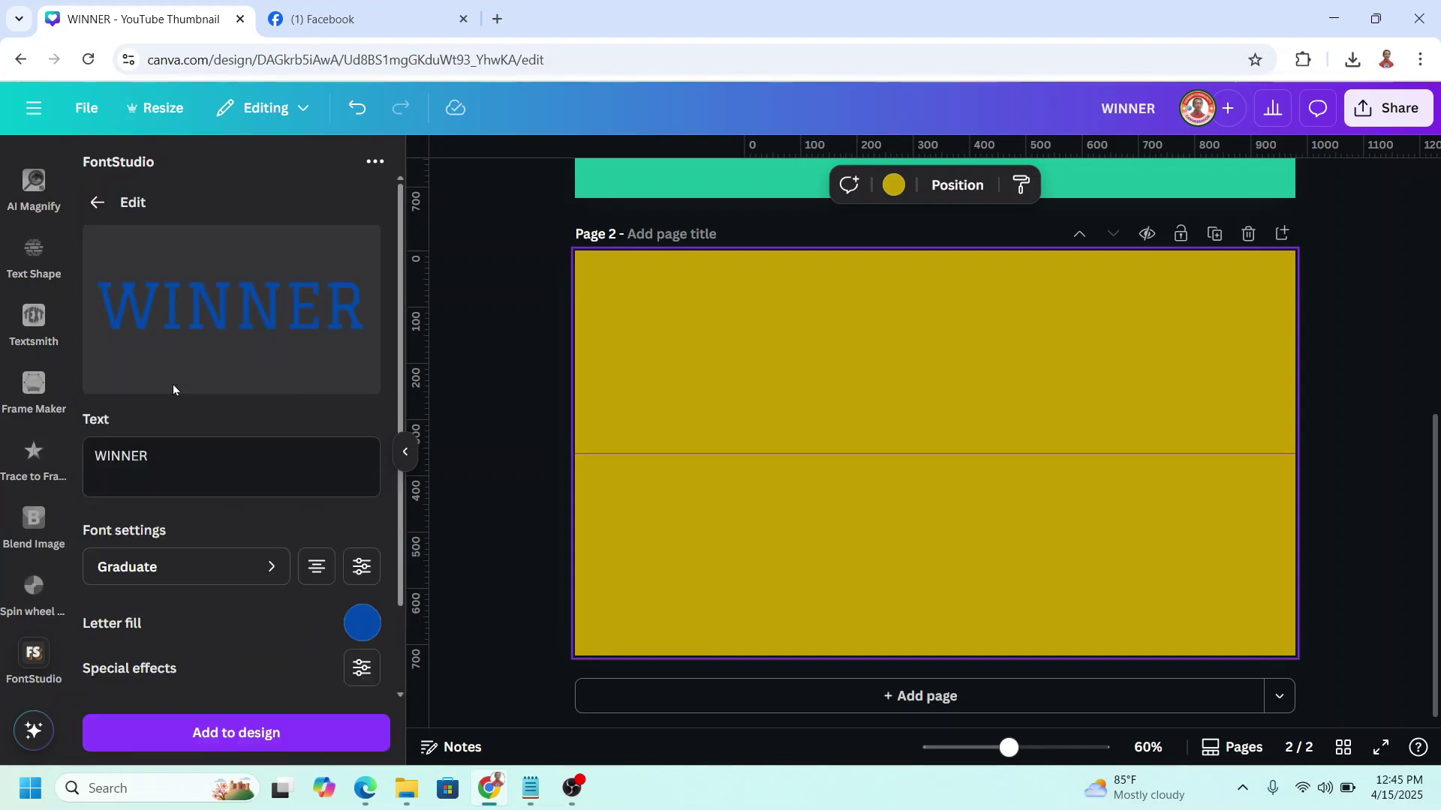
Make the WINNER letter fill black.
click(366, 643)
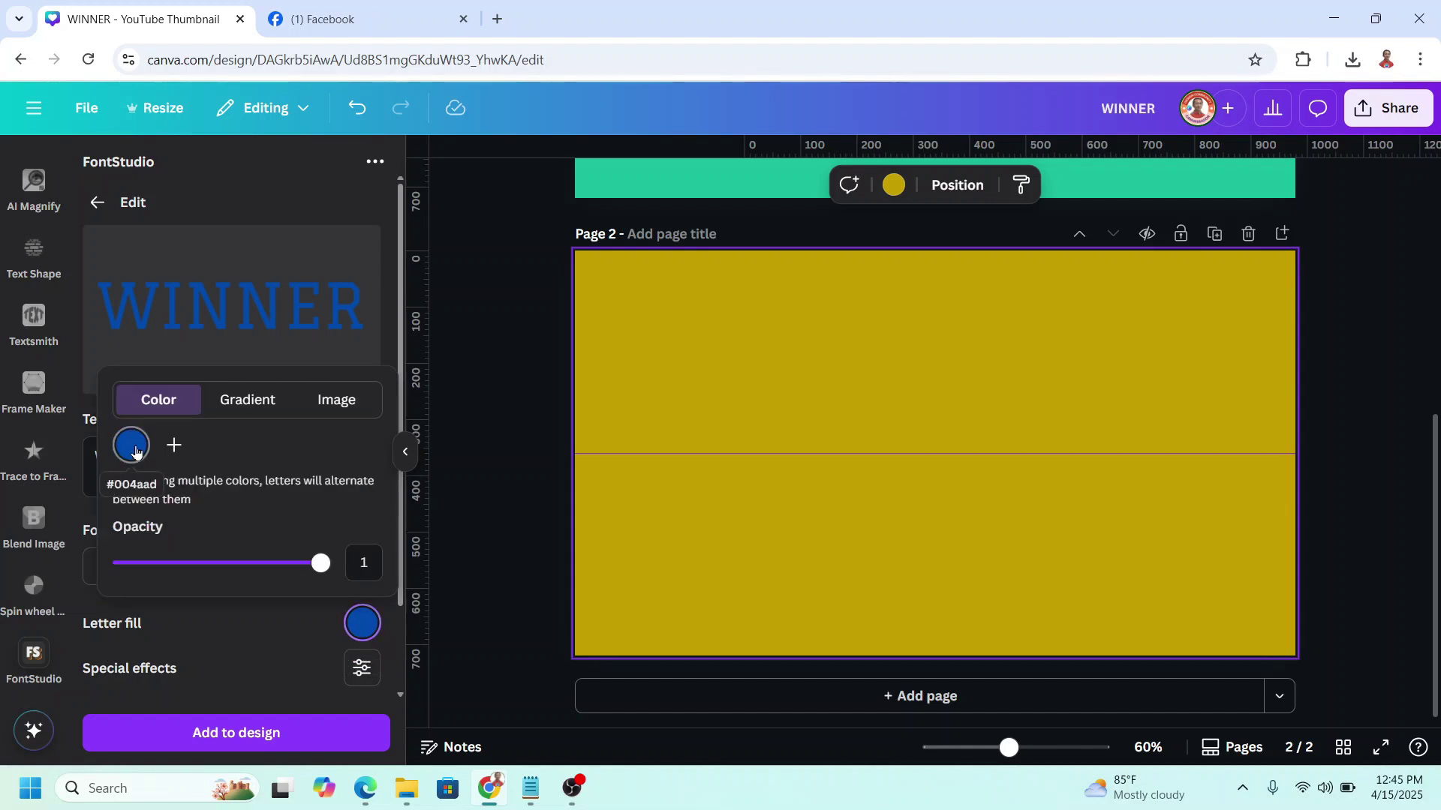
click(145, 469)
drag(163, 591, 87, 616)
click(330, 470)
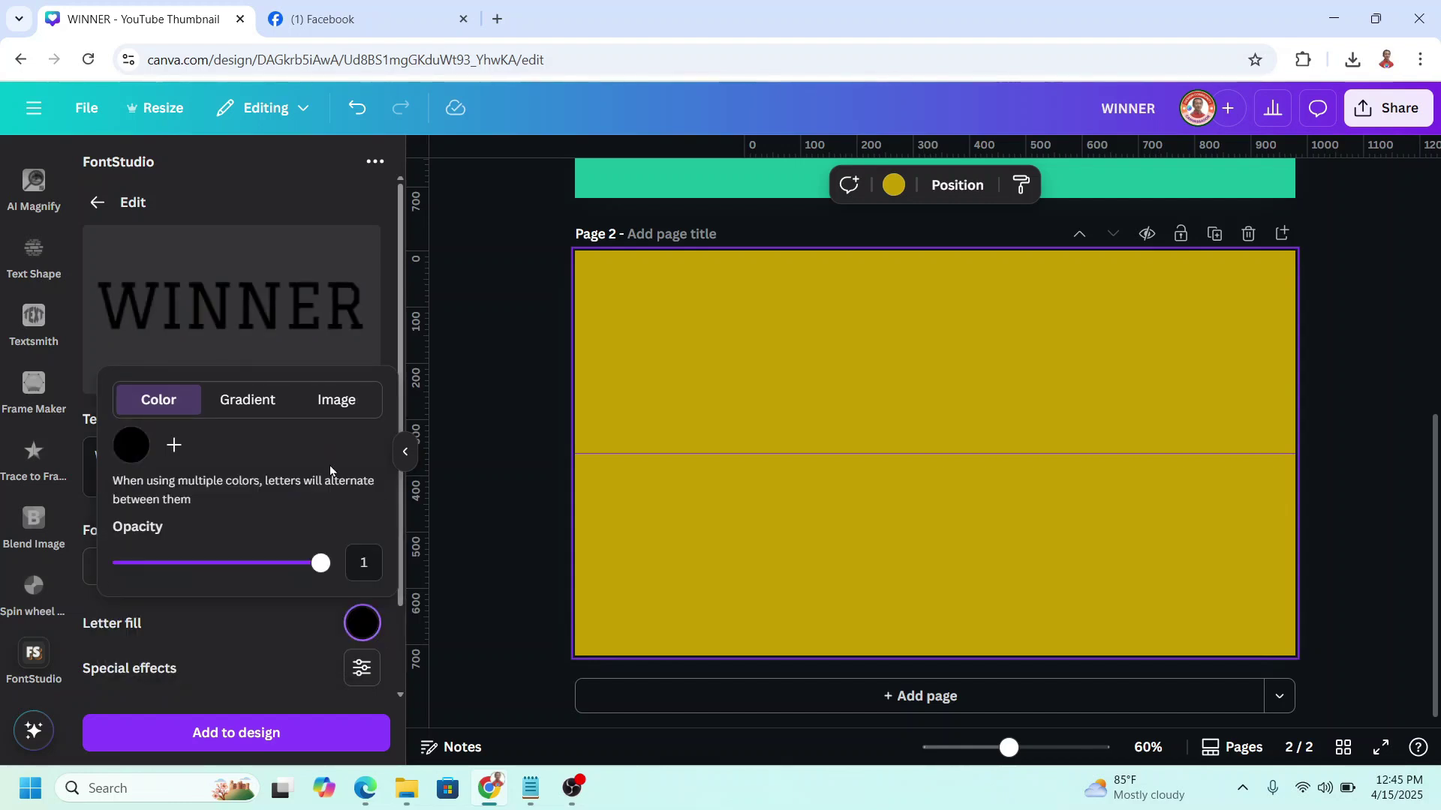
Add a white Outline layer to WINNER with thickness 27.
scroll(309, 637, down, 2)
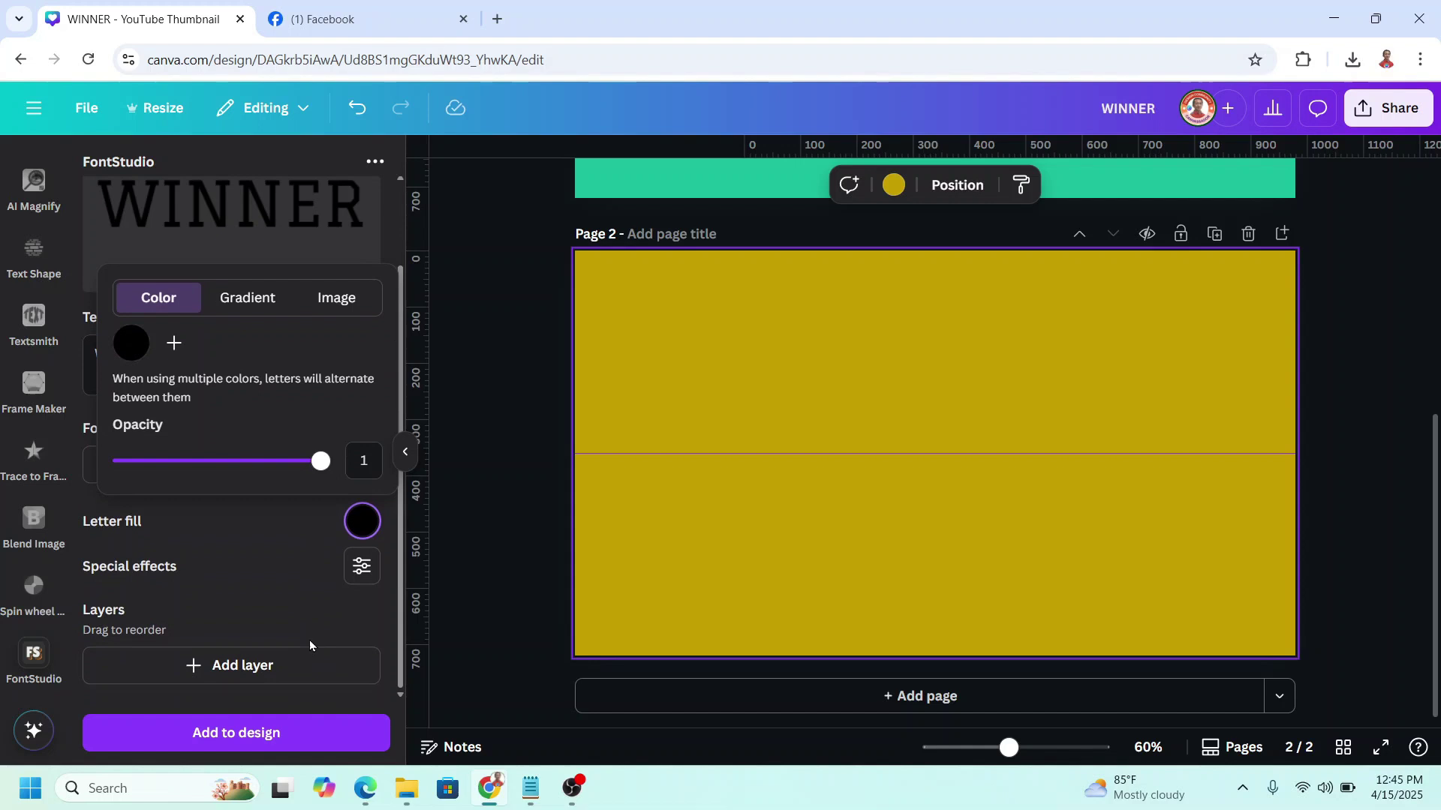
click(254, 675)
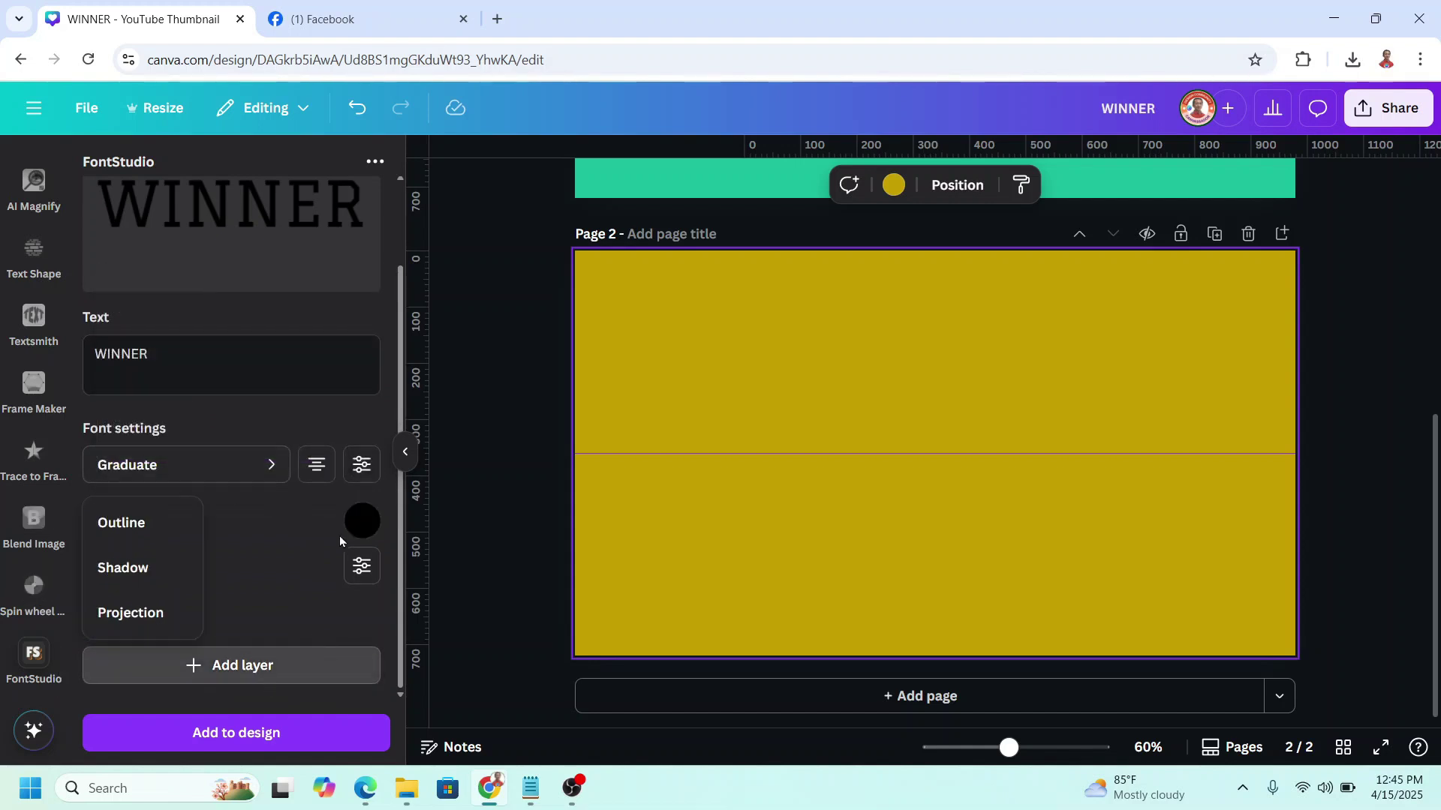
click(125, 525)
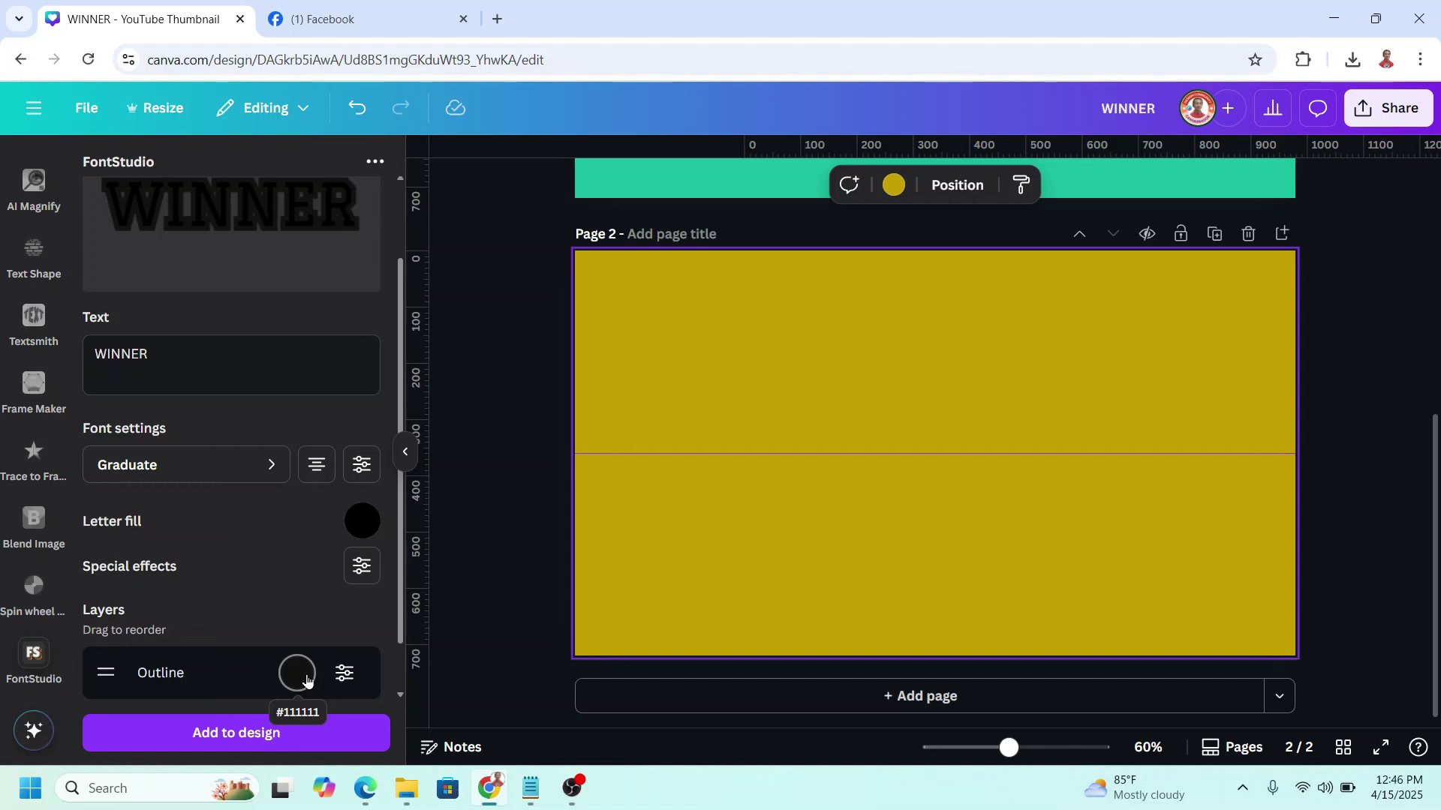
click(298, 675)
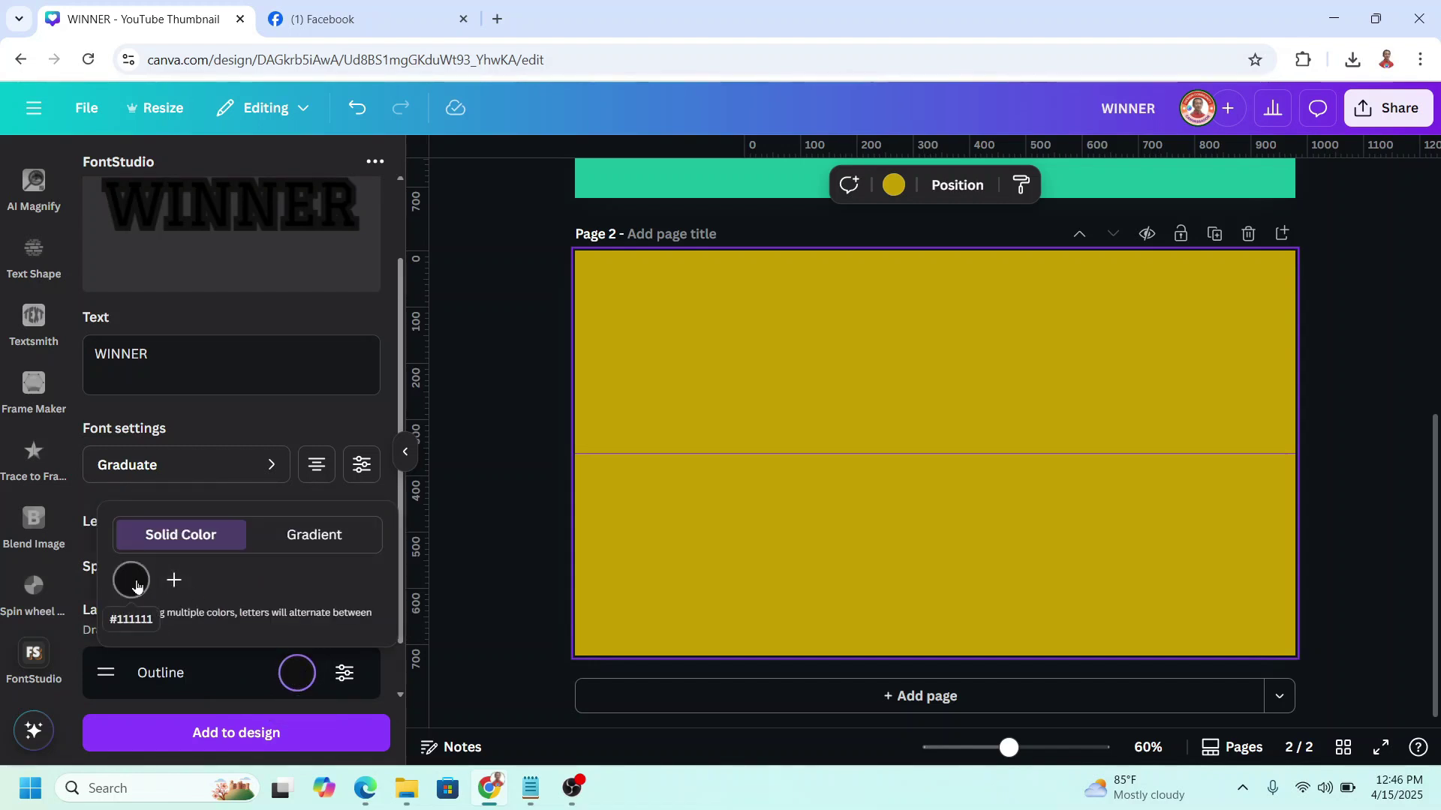
click(135, 584)
drag(118, 469, 117, 375)
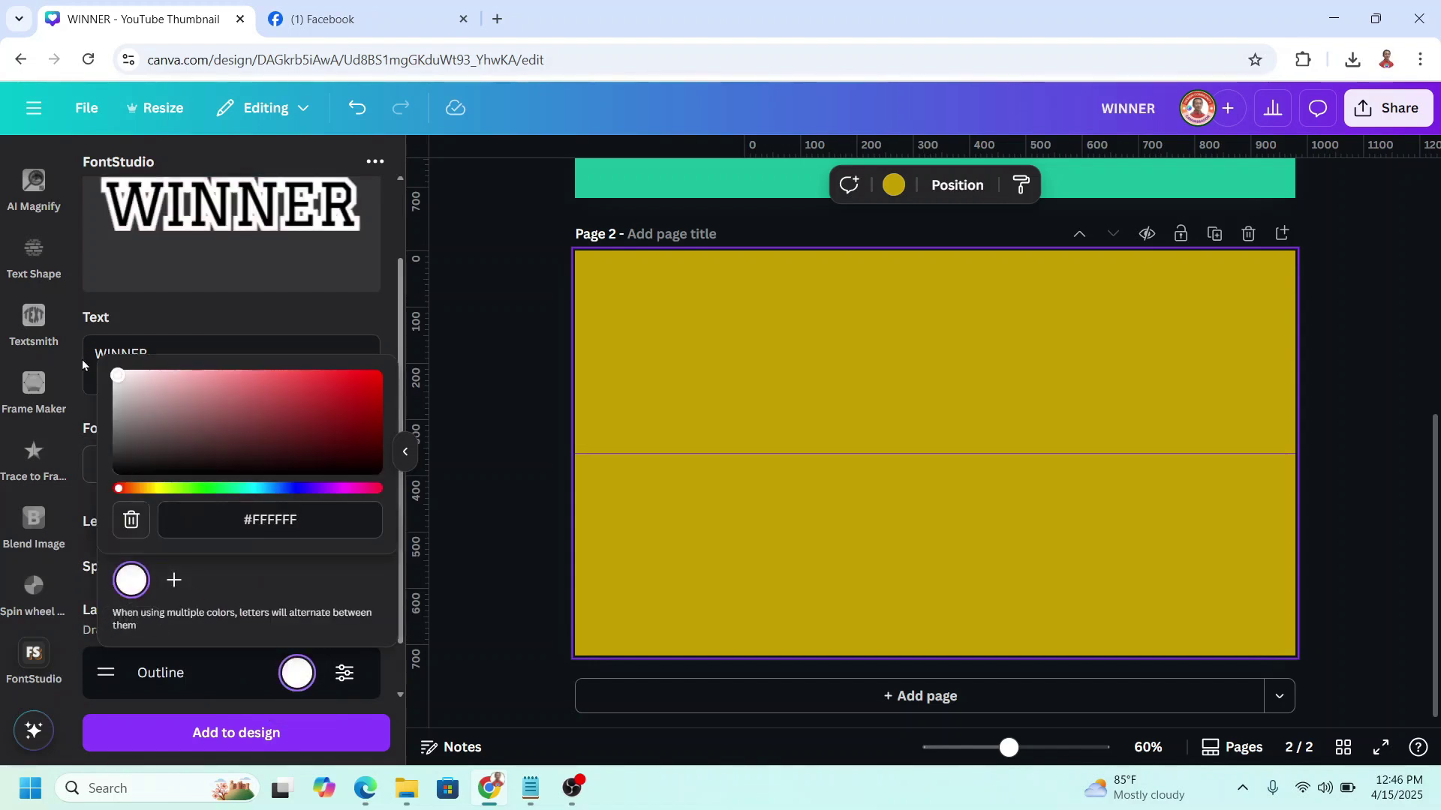
click(344, 676)
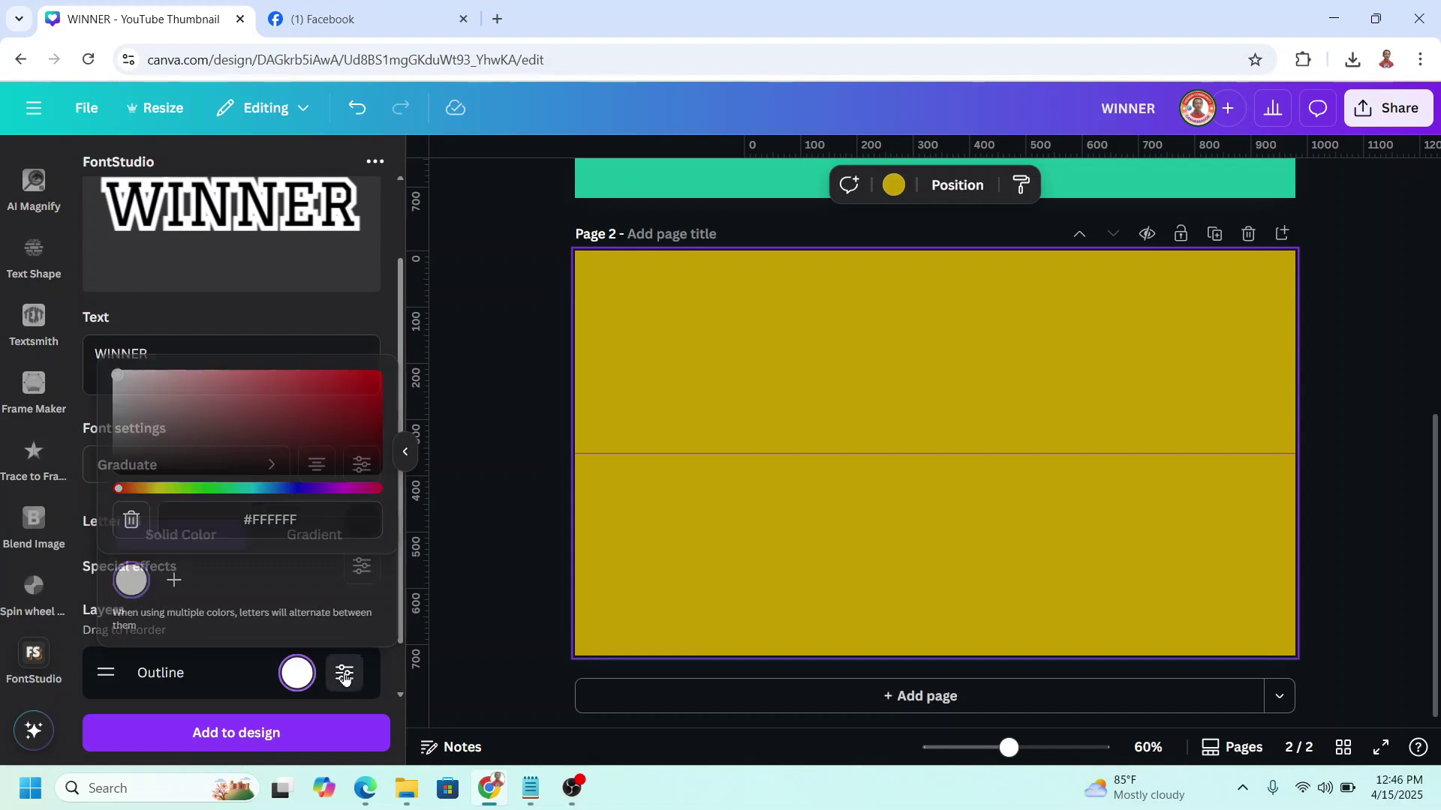
click(344, 676)
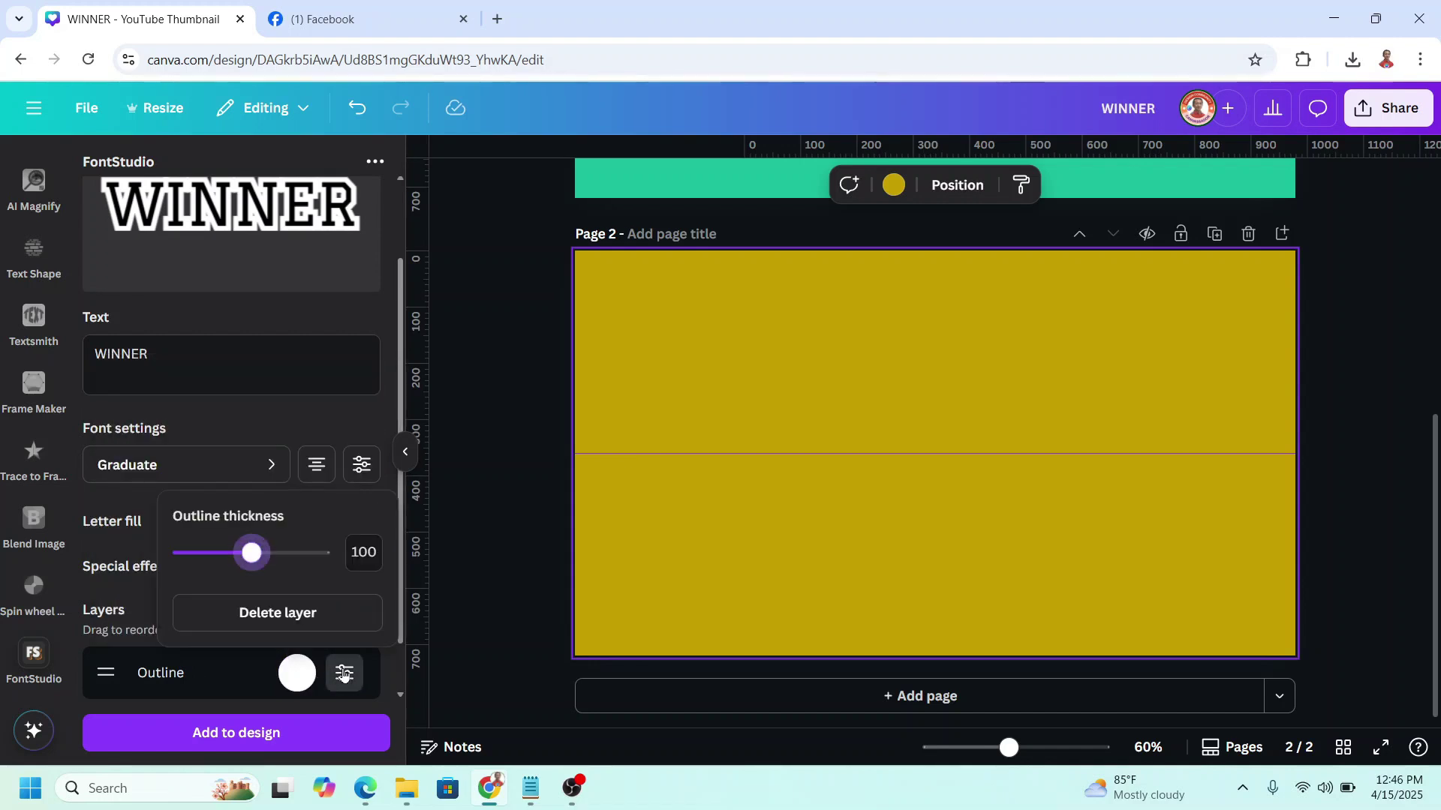
drag(252, 553, 208, 563)
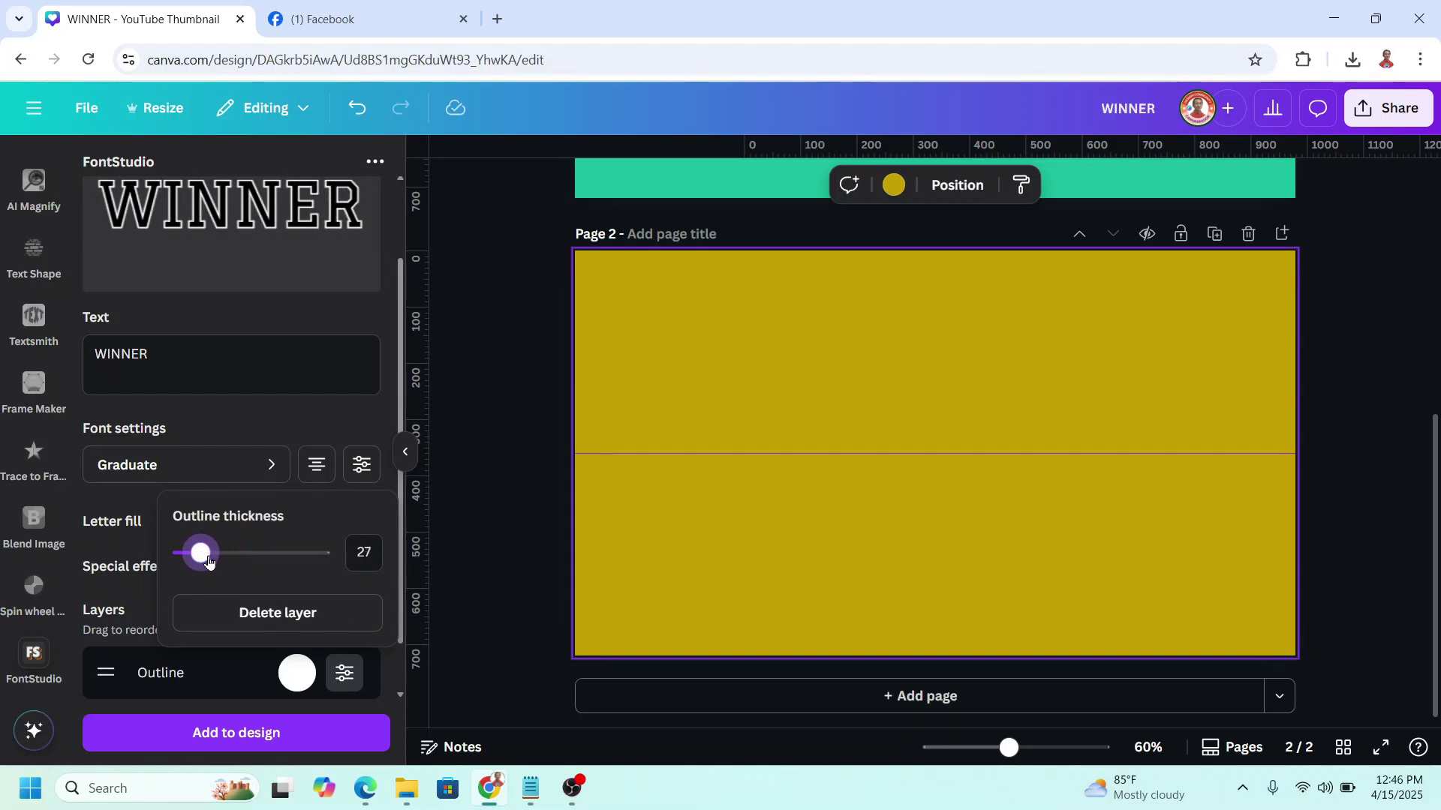
Add a second Outline layer to WINNER coloured #000000.
click(237, 668)
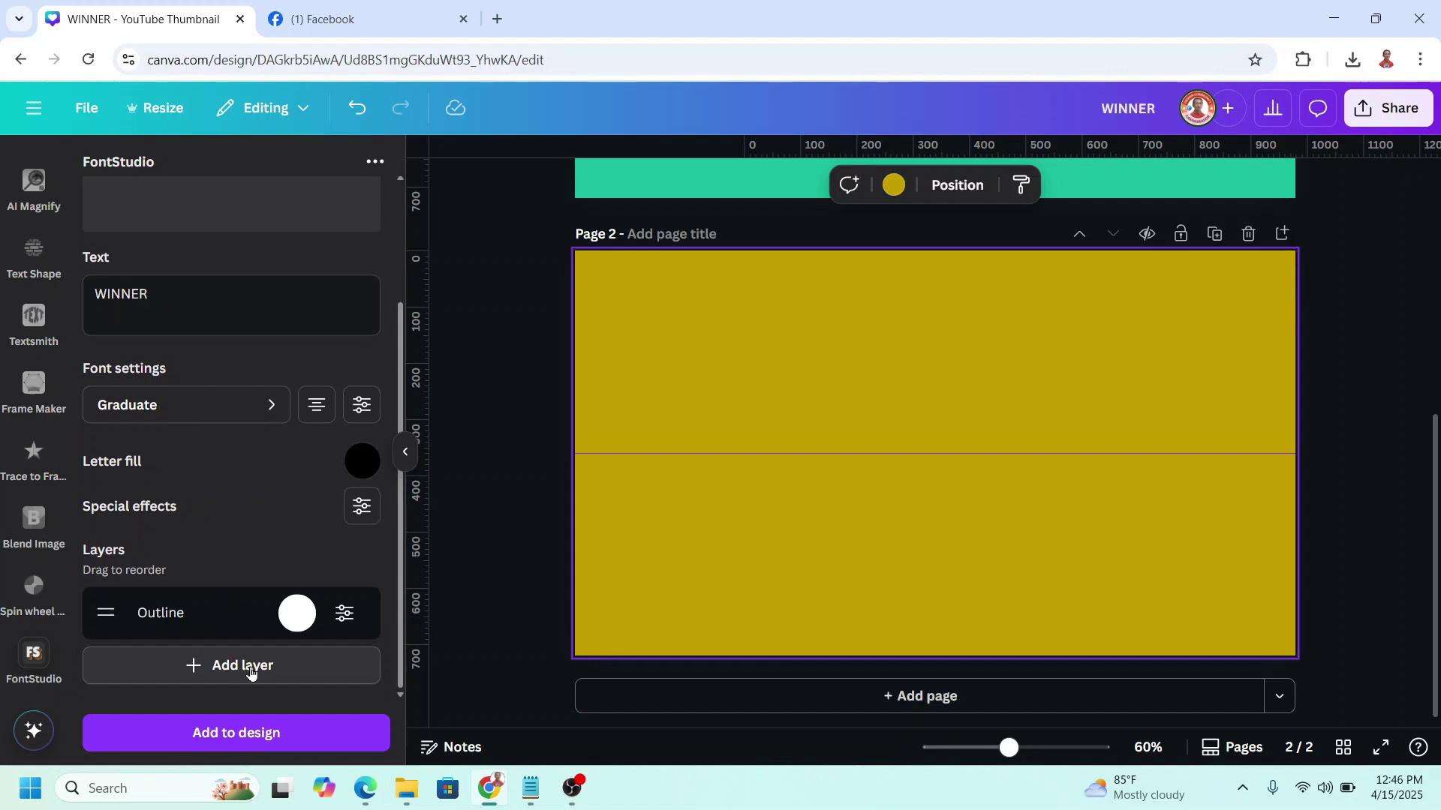
click(255, 672)
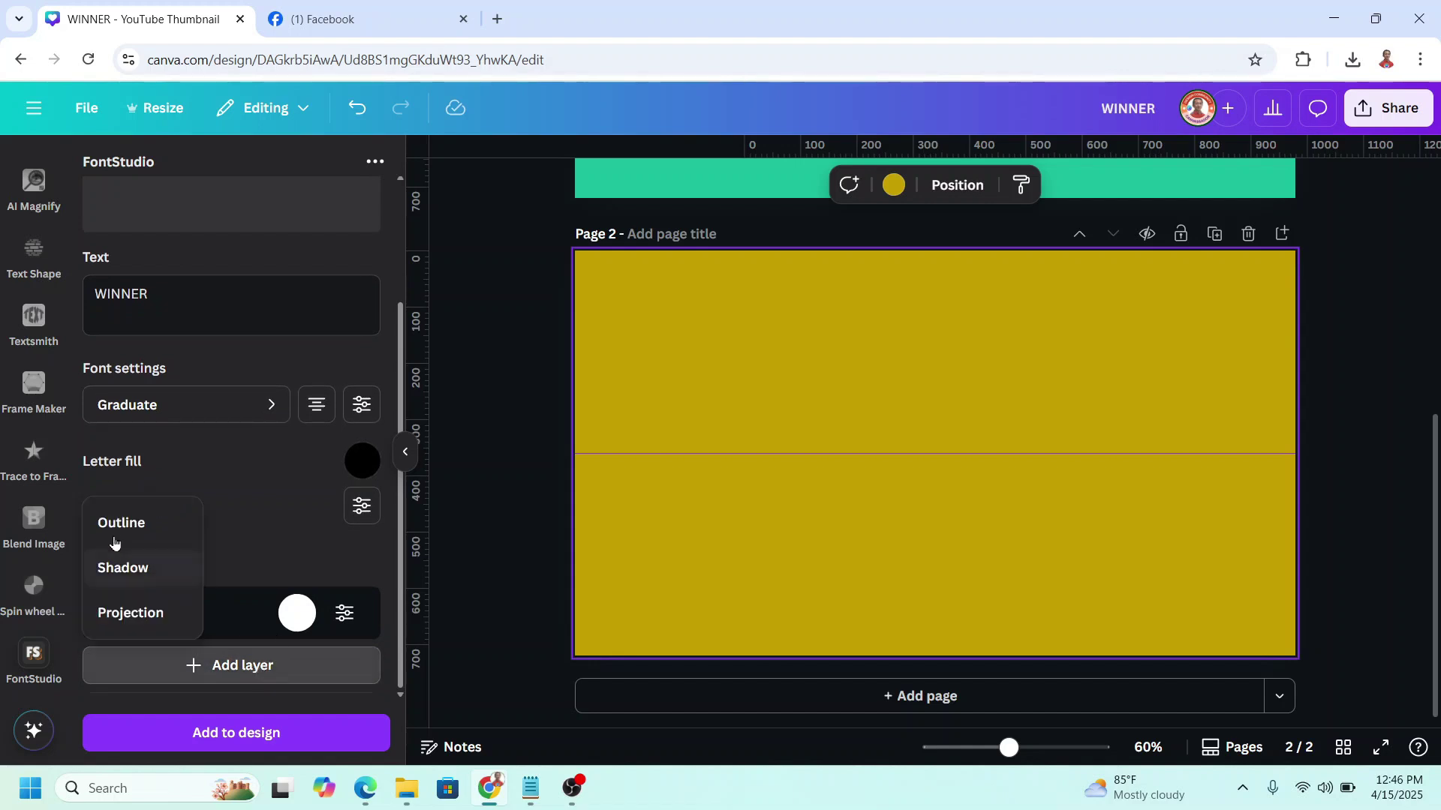
click(116, 526)
click(299, 675)
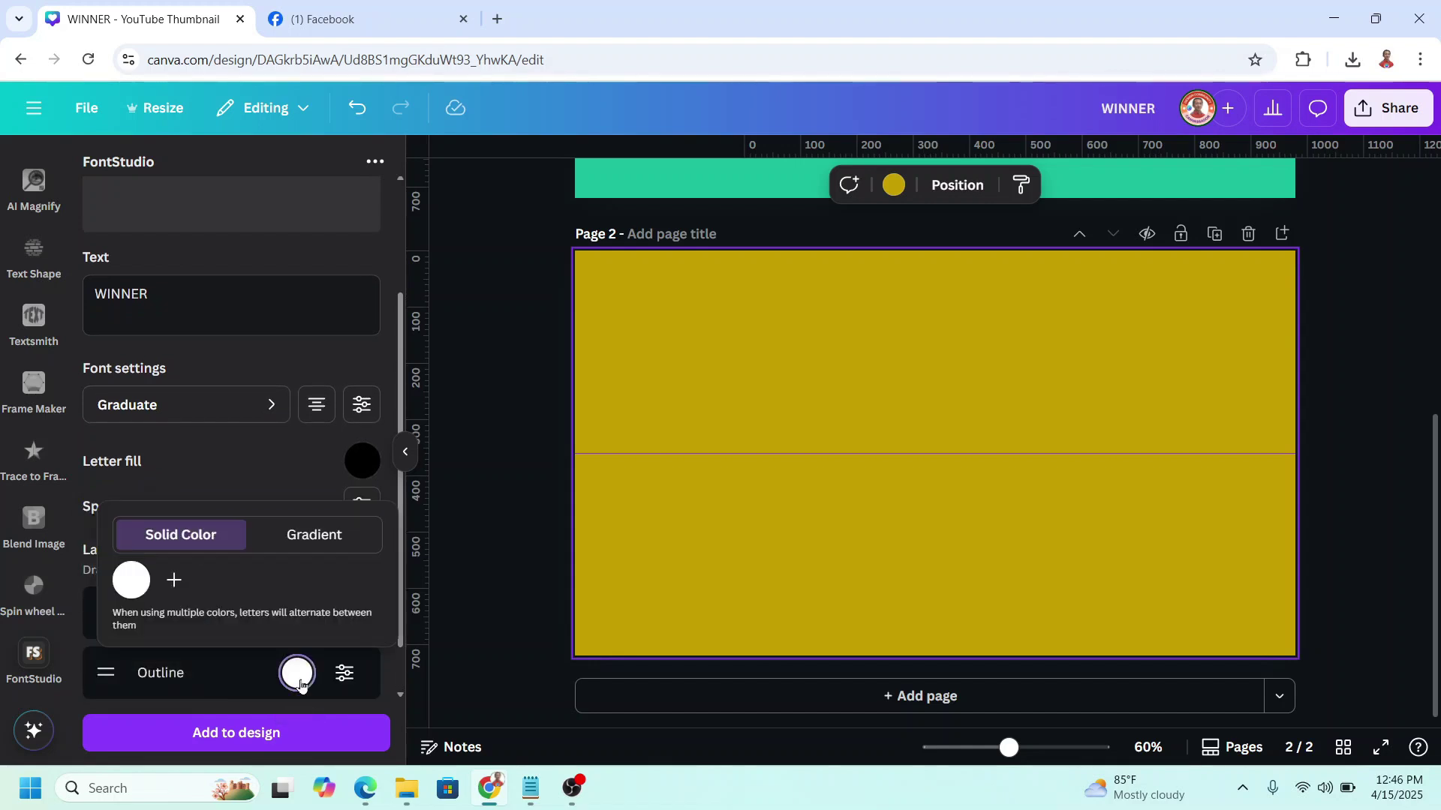
click(140, 592)
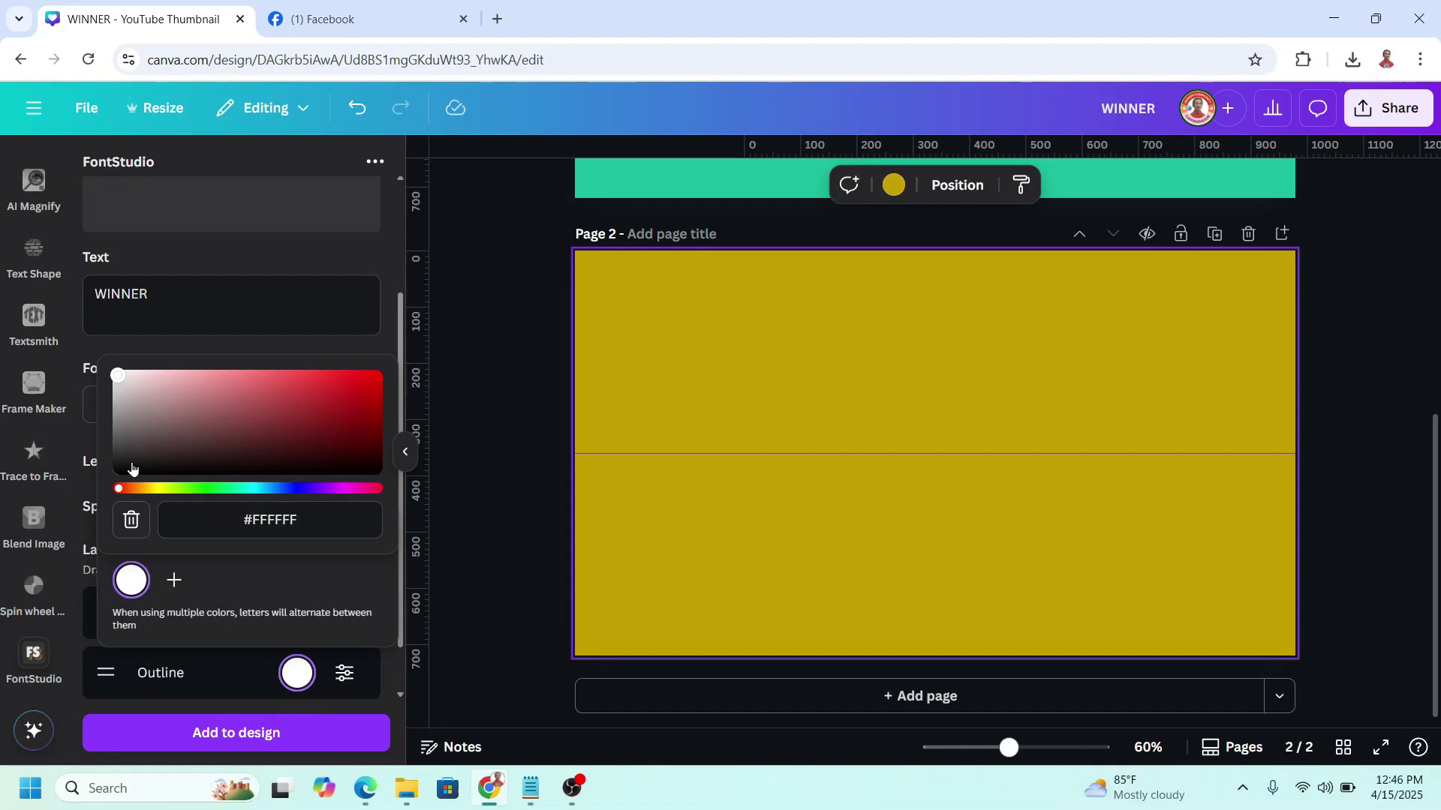
drag(127, 469, 95, 489)
click(295, 586)
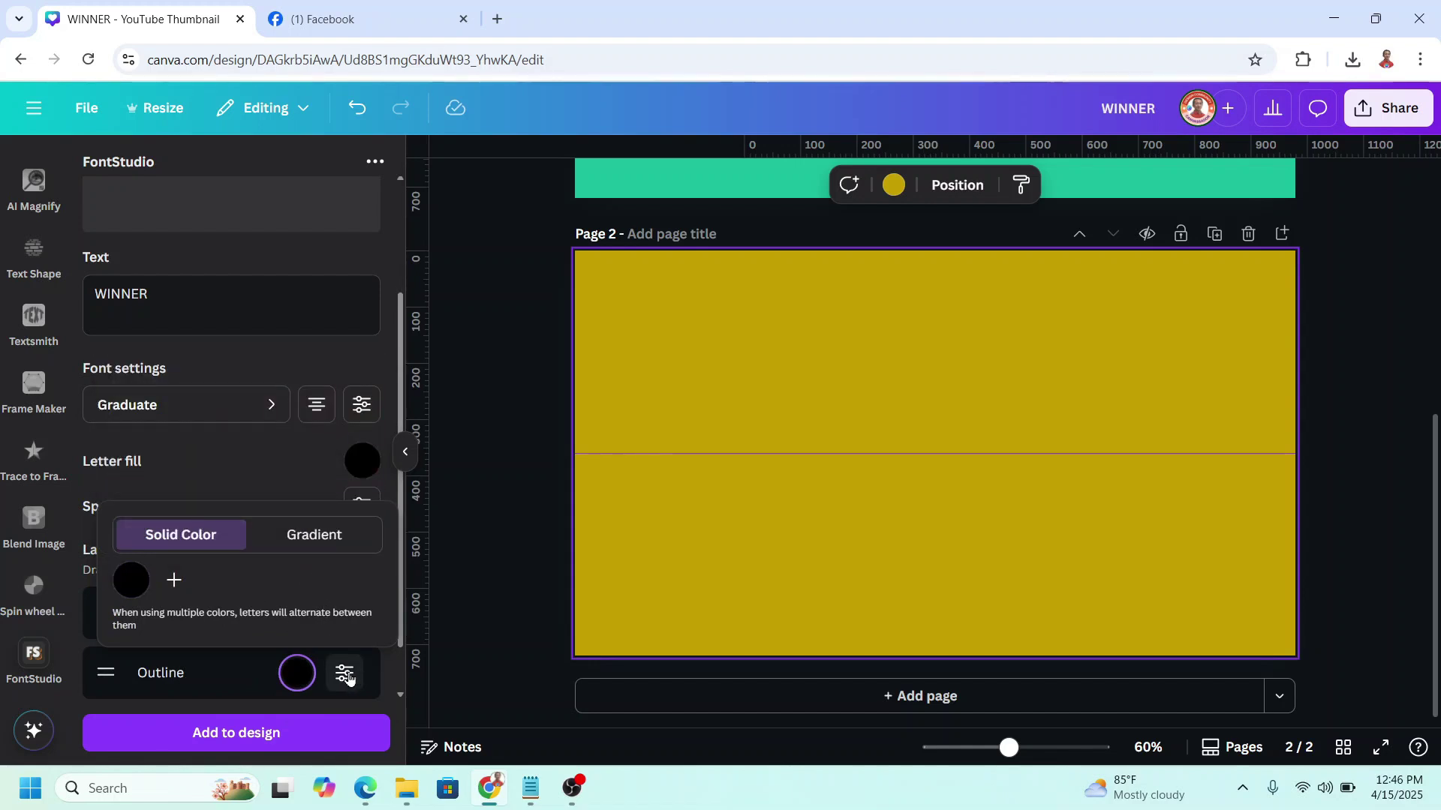
Reduce the second outline's thickness to 48.
click(346, 674)
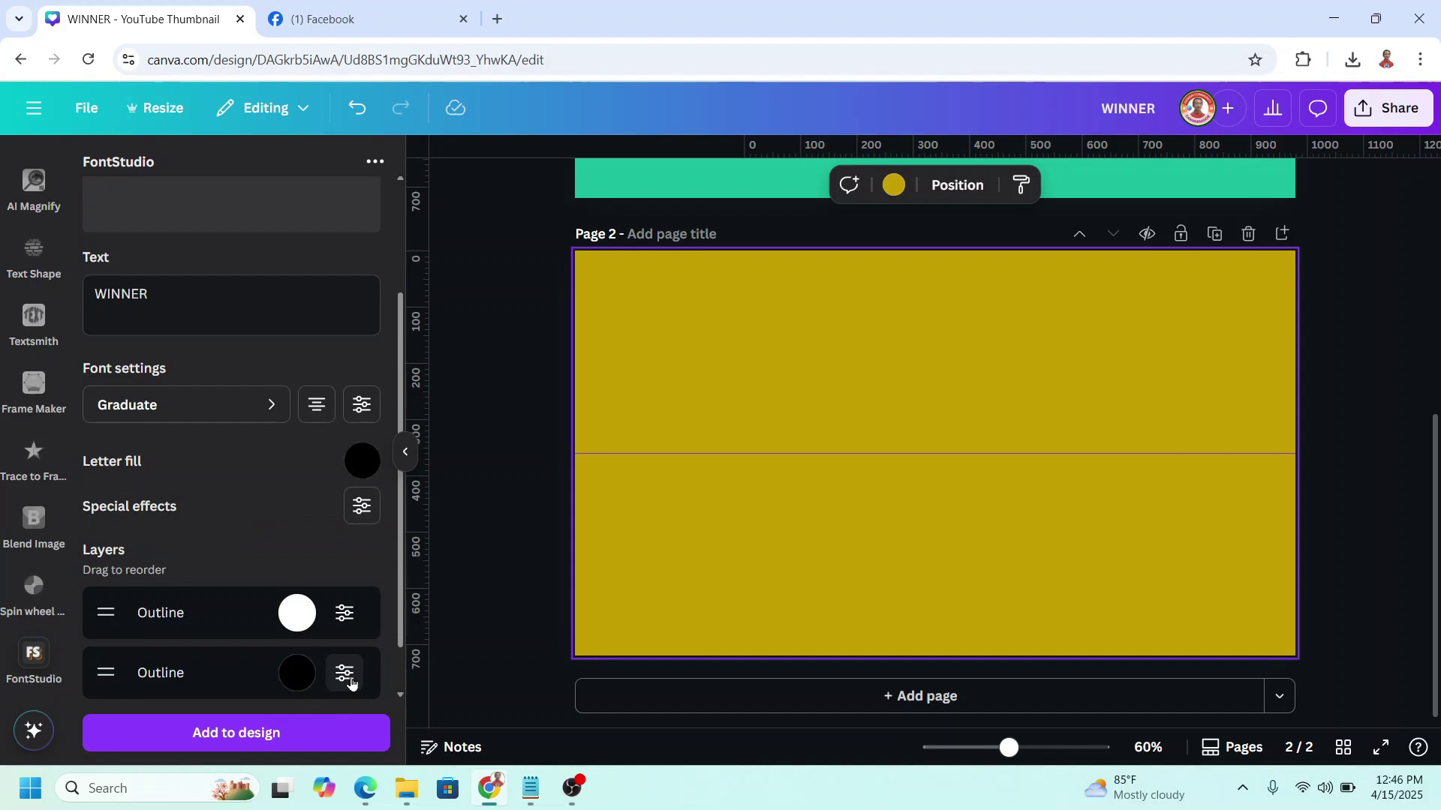
click(345, 675)
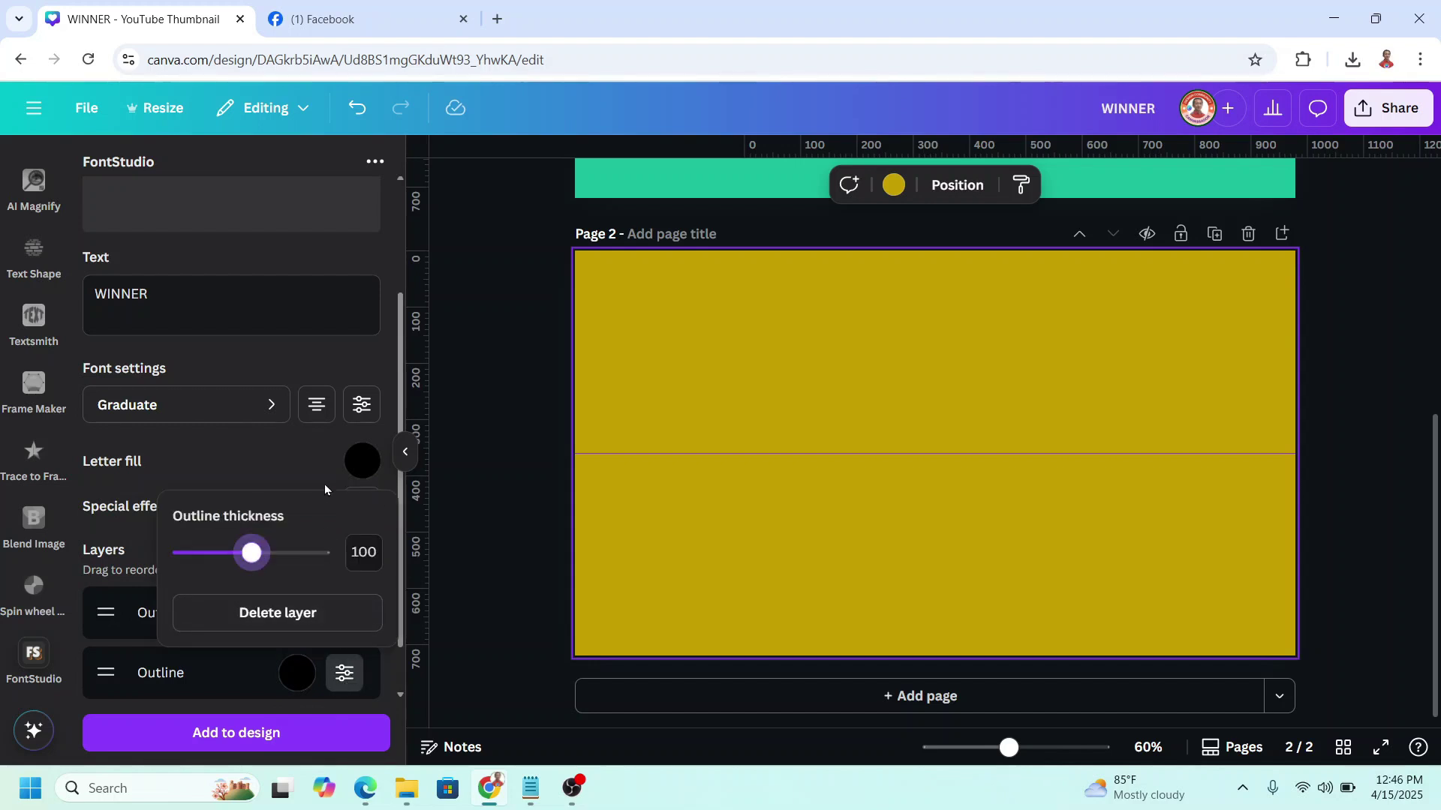
drag(252, 648, 215, 646)
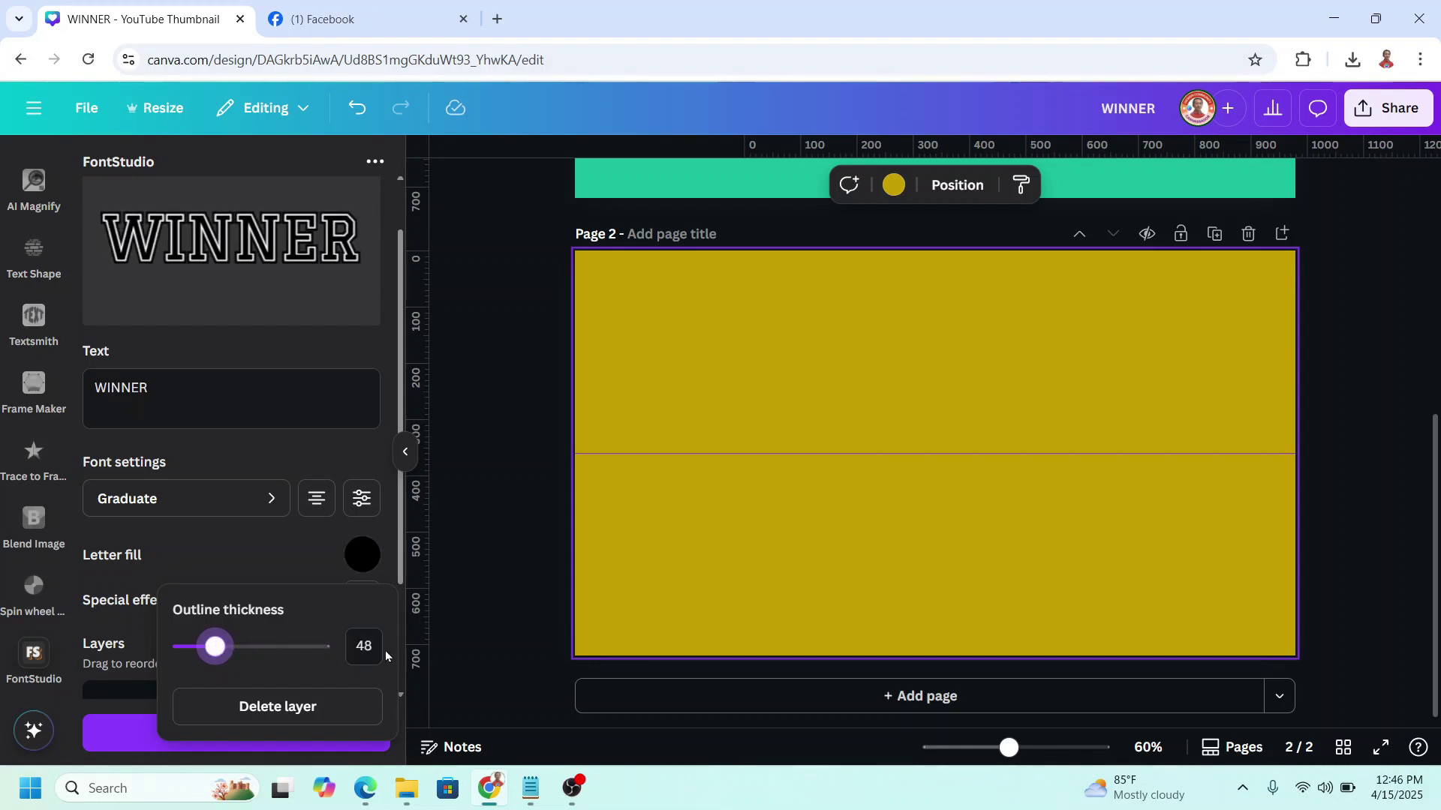
click(114, 702)
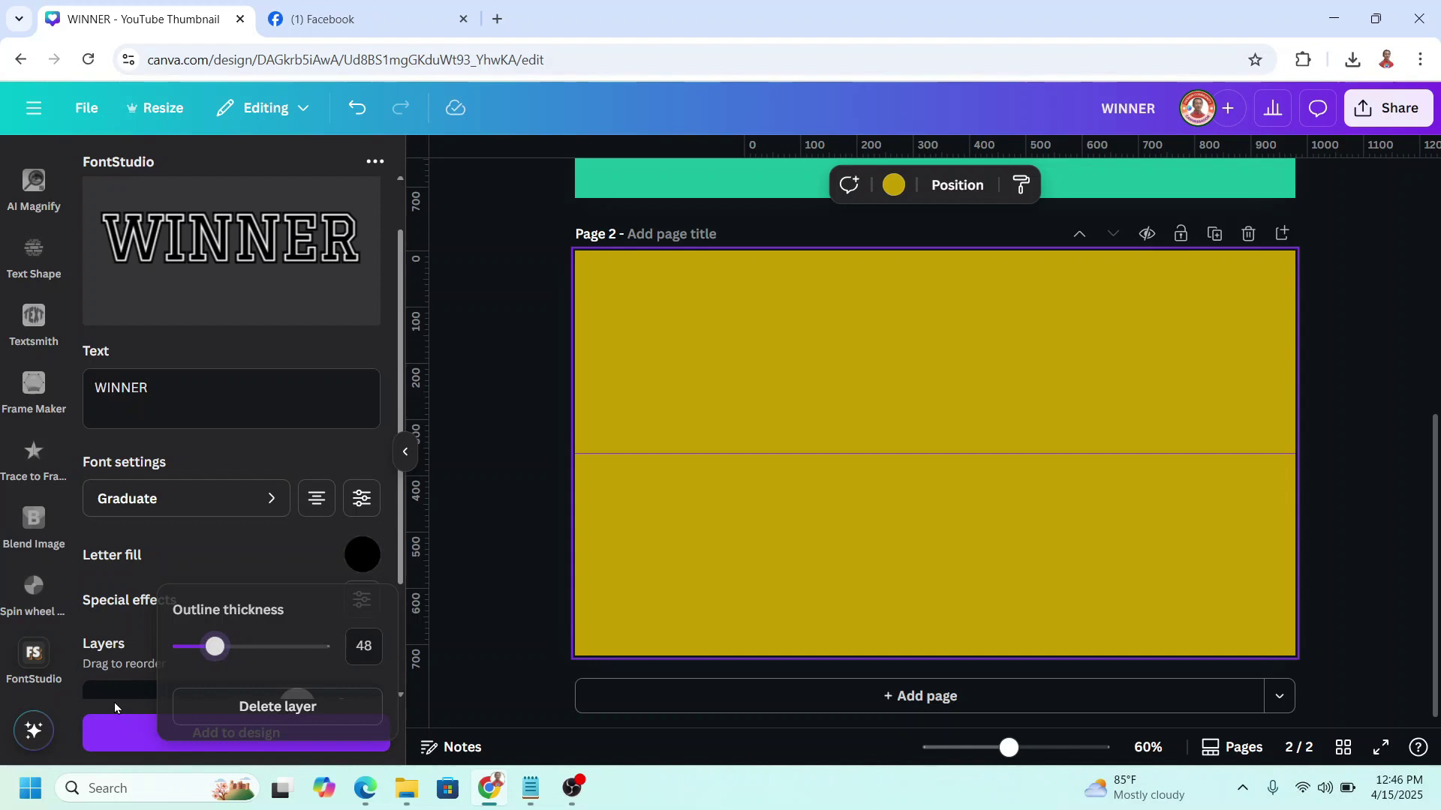
Add the WINNER lettering to page 2 and stretch it across most of the page width.
click(242, 735)
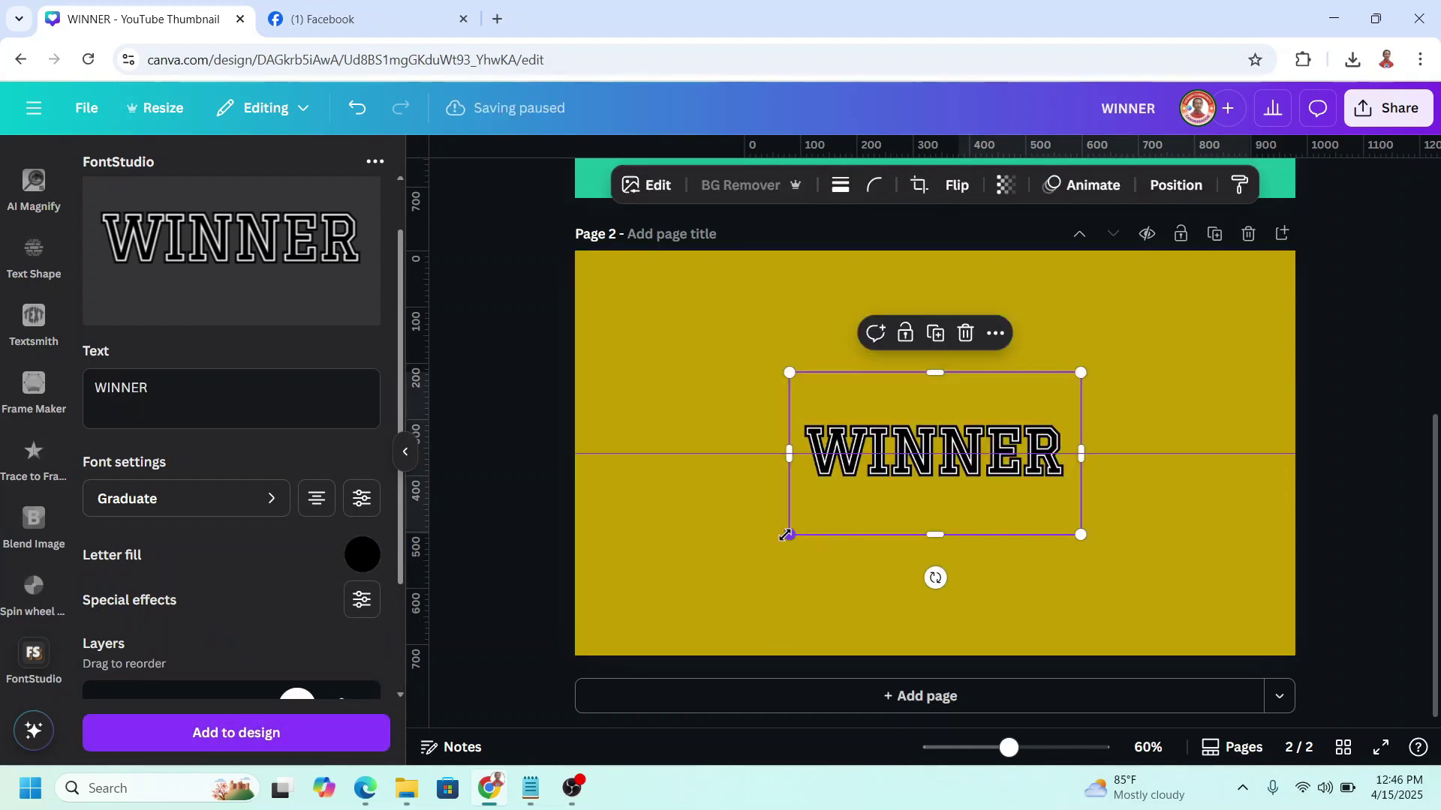
drag(790, 535, 615, 631)
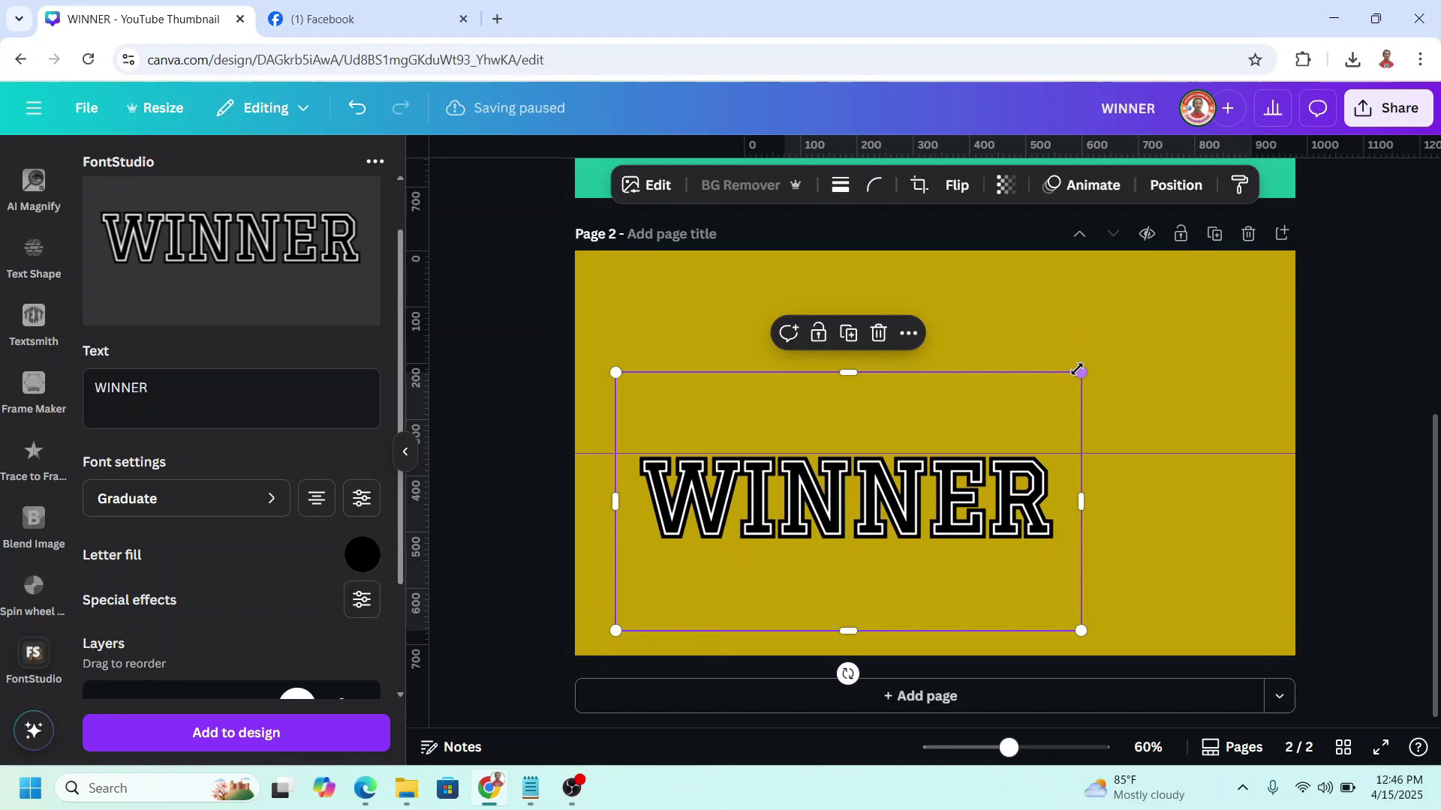
drag(1080, 373, 1179, 381)
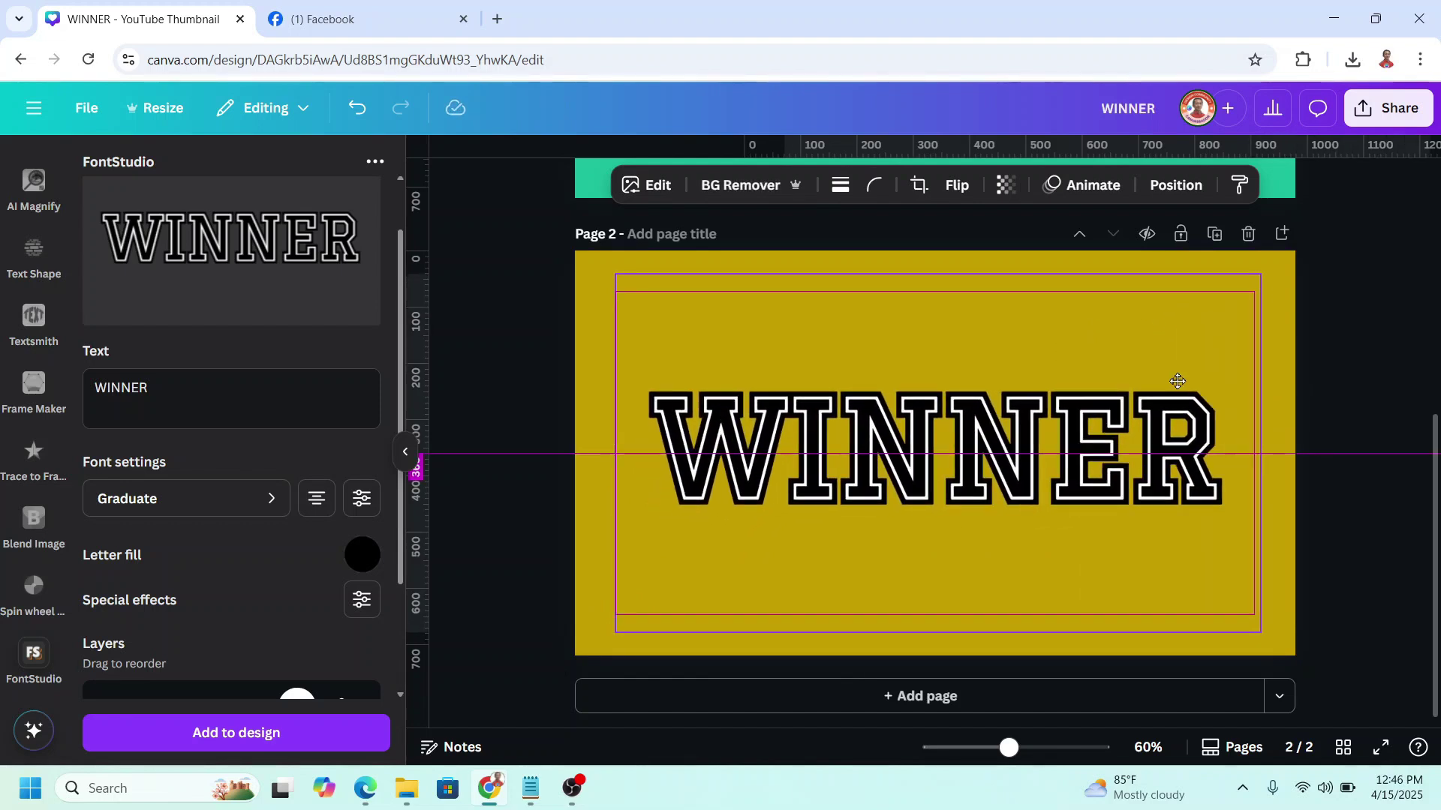
scroll(1118, 538, up, 5)
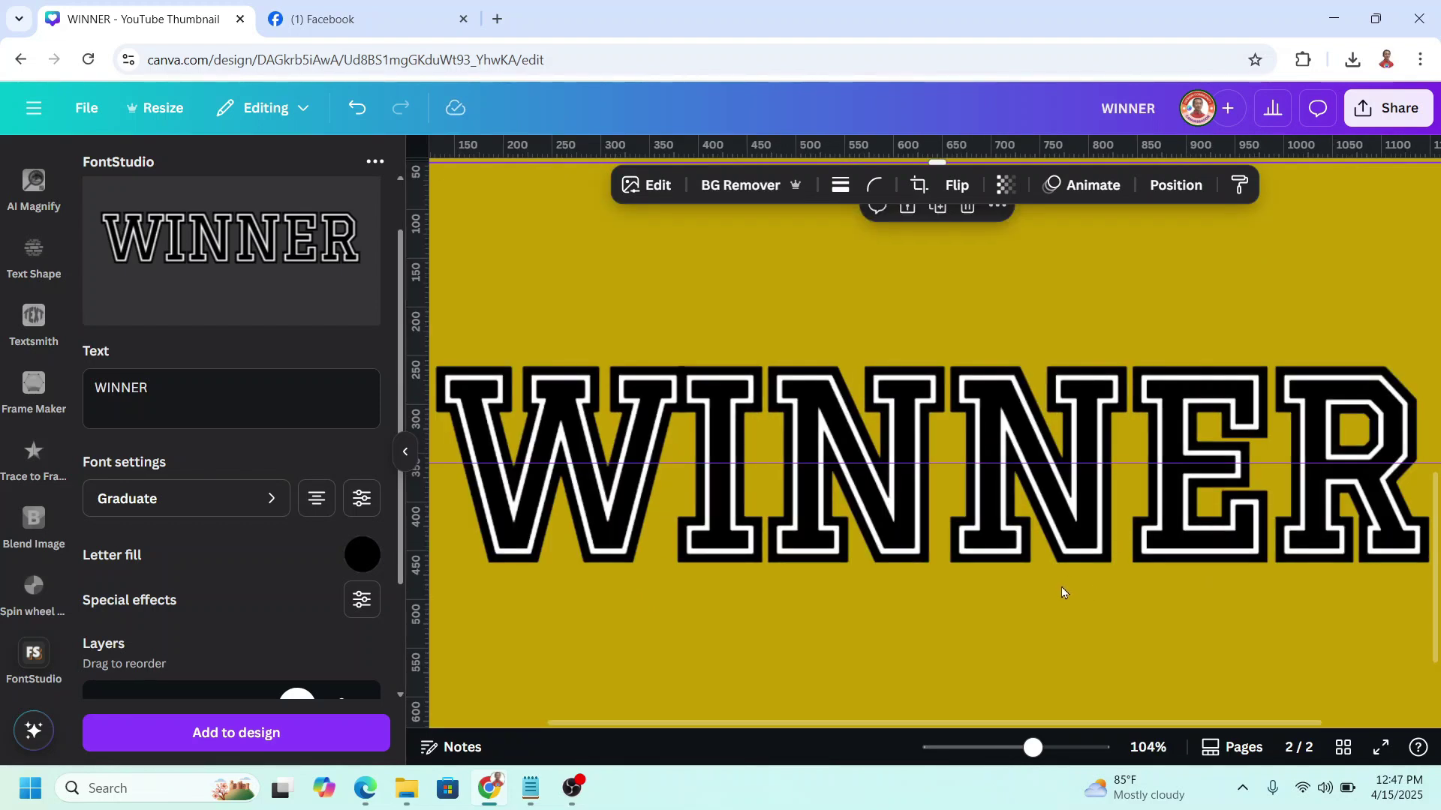
click(1007, 753)
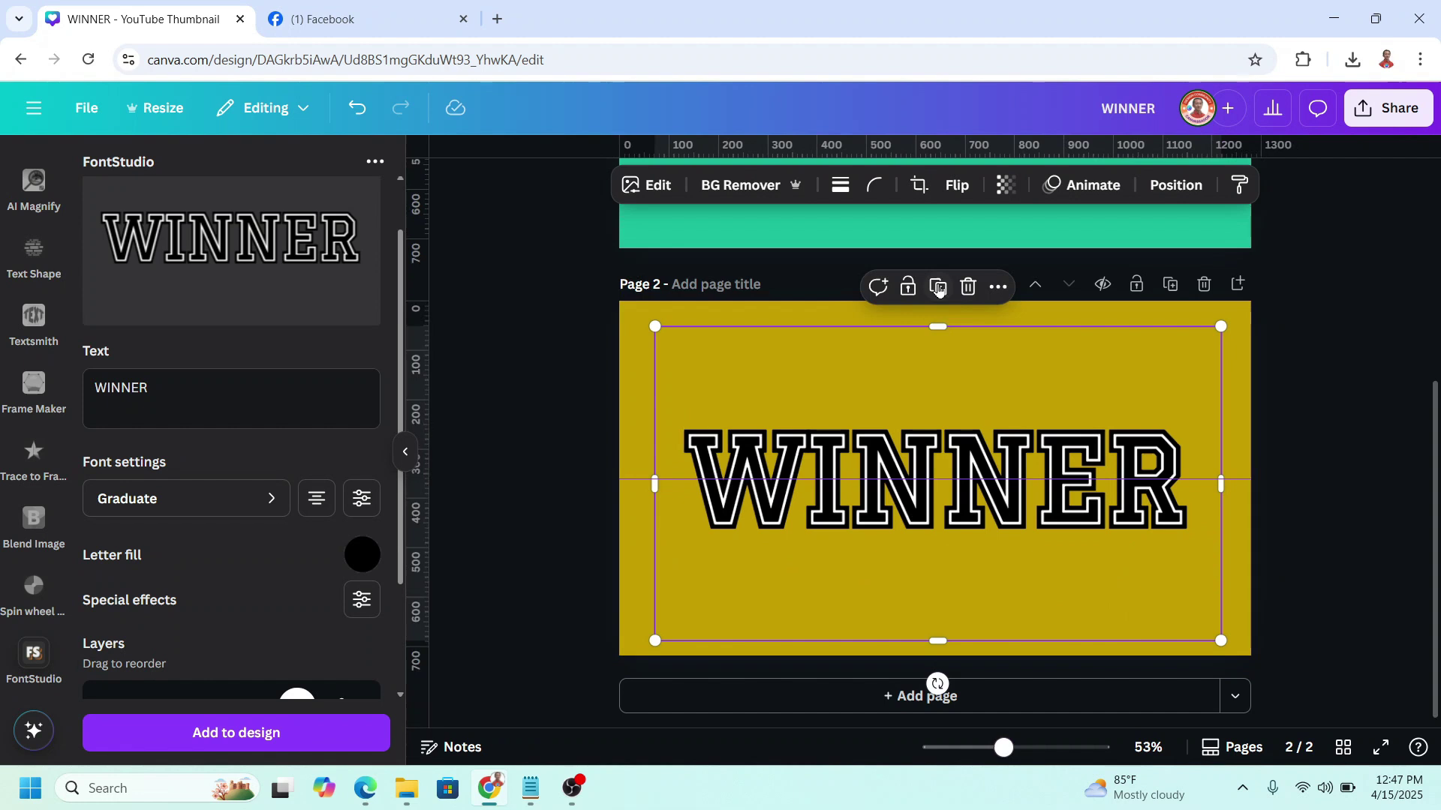
Duplicate WINNER over itself and crop the top copy to its upper half.
click(945, 294)
drag(1017, 535, 1005, 529)
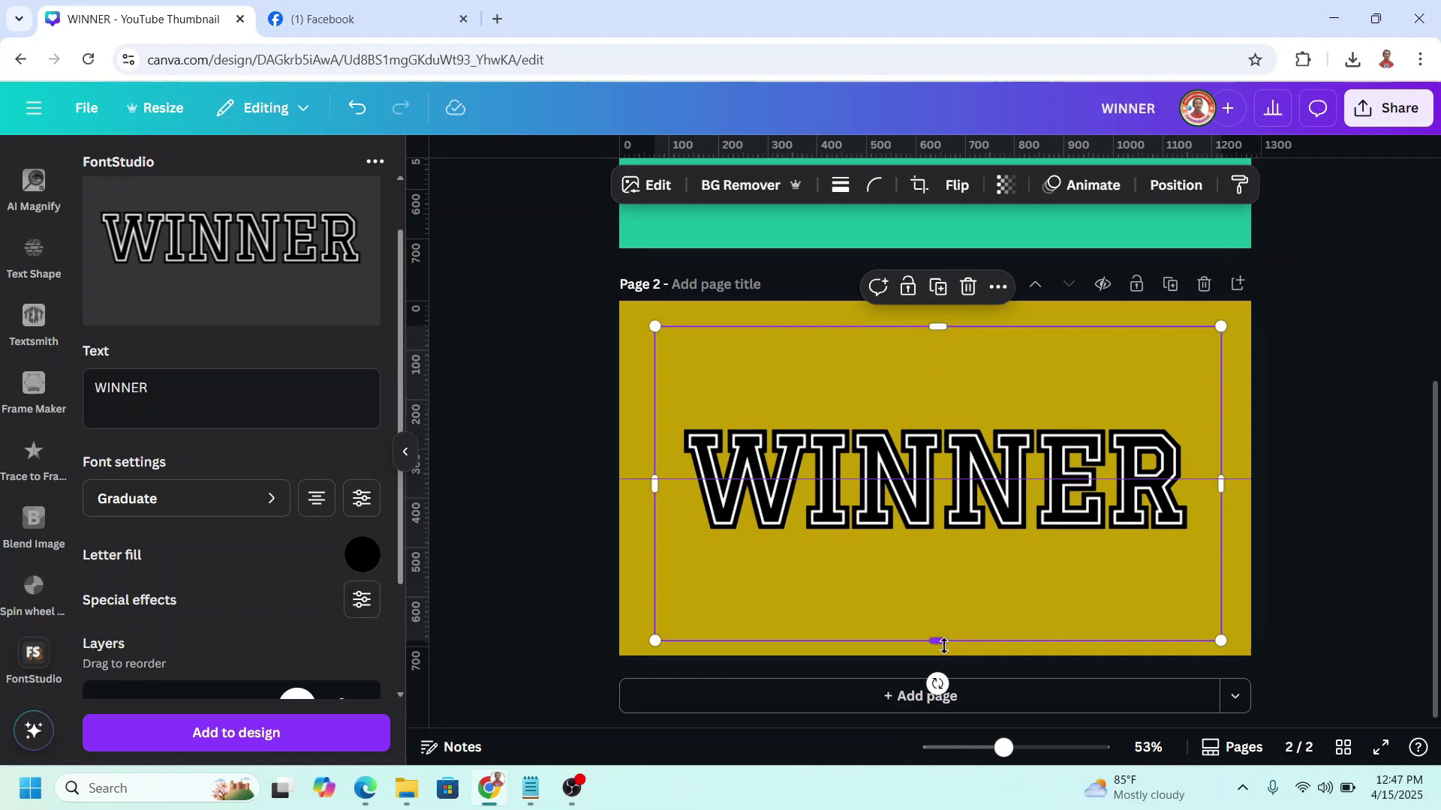
drag(943, 643, 941, 486)
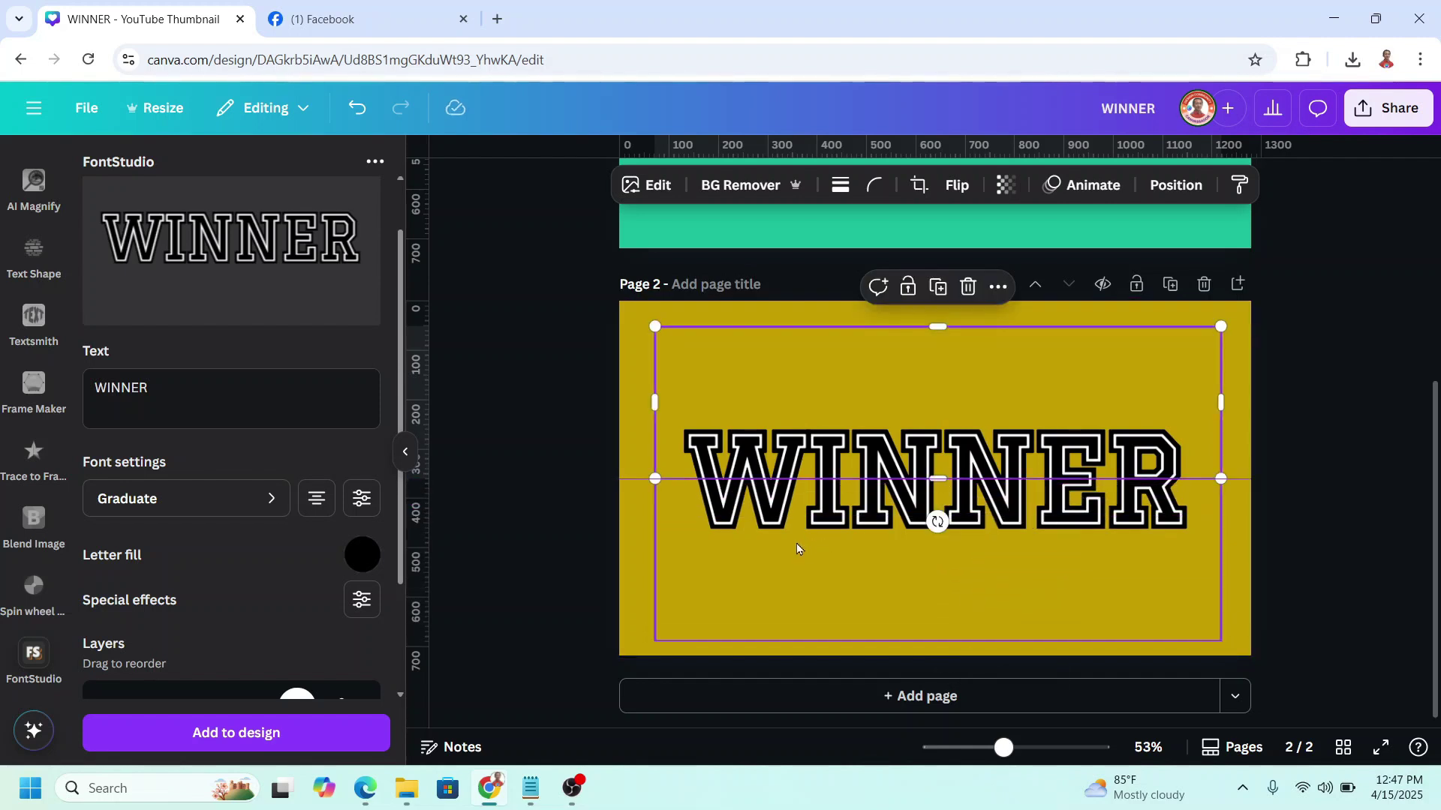
Select the other WINNER copy from the Layers list and move it below the centre line.
click(1176, 184)
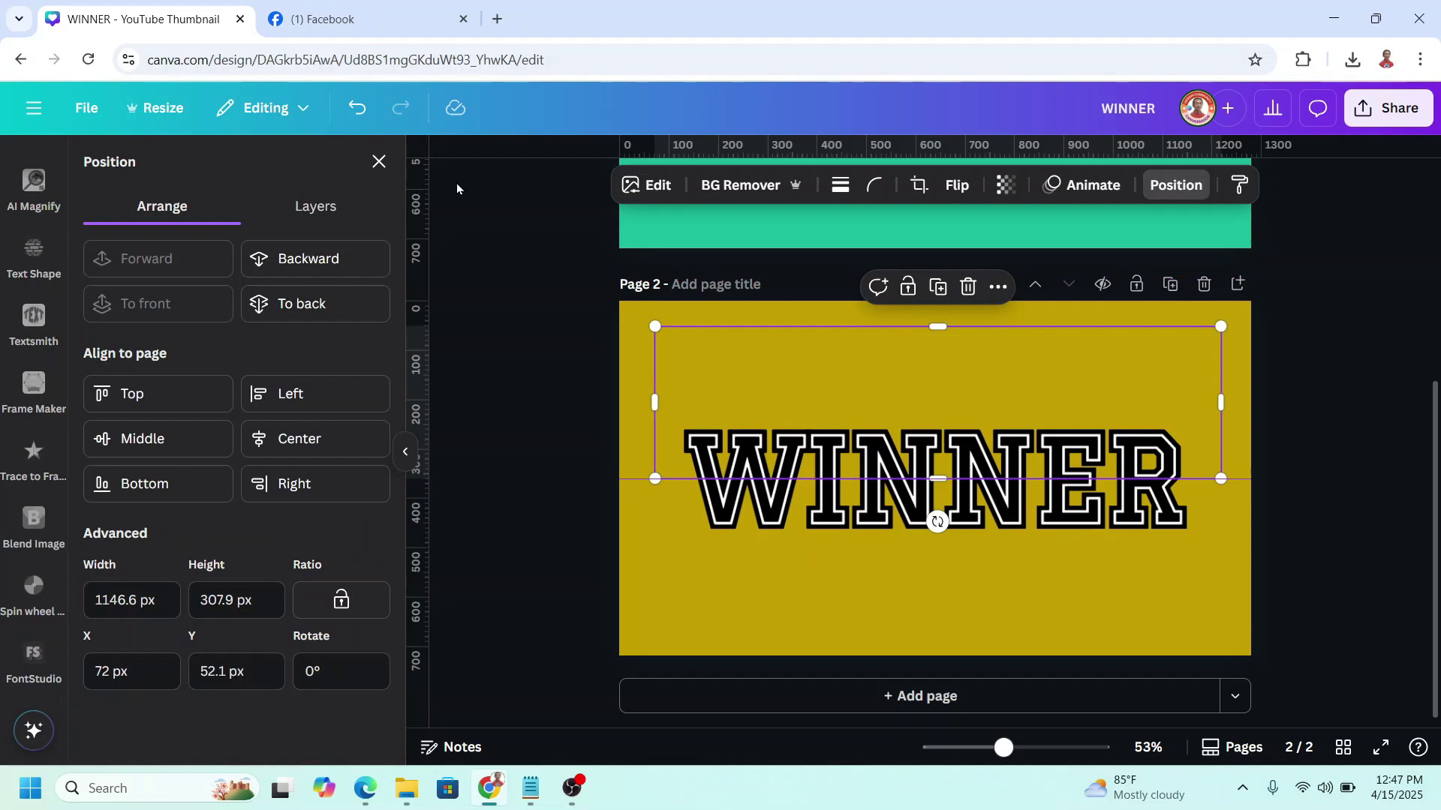
click(291, 223)
click(268, 388)
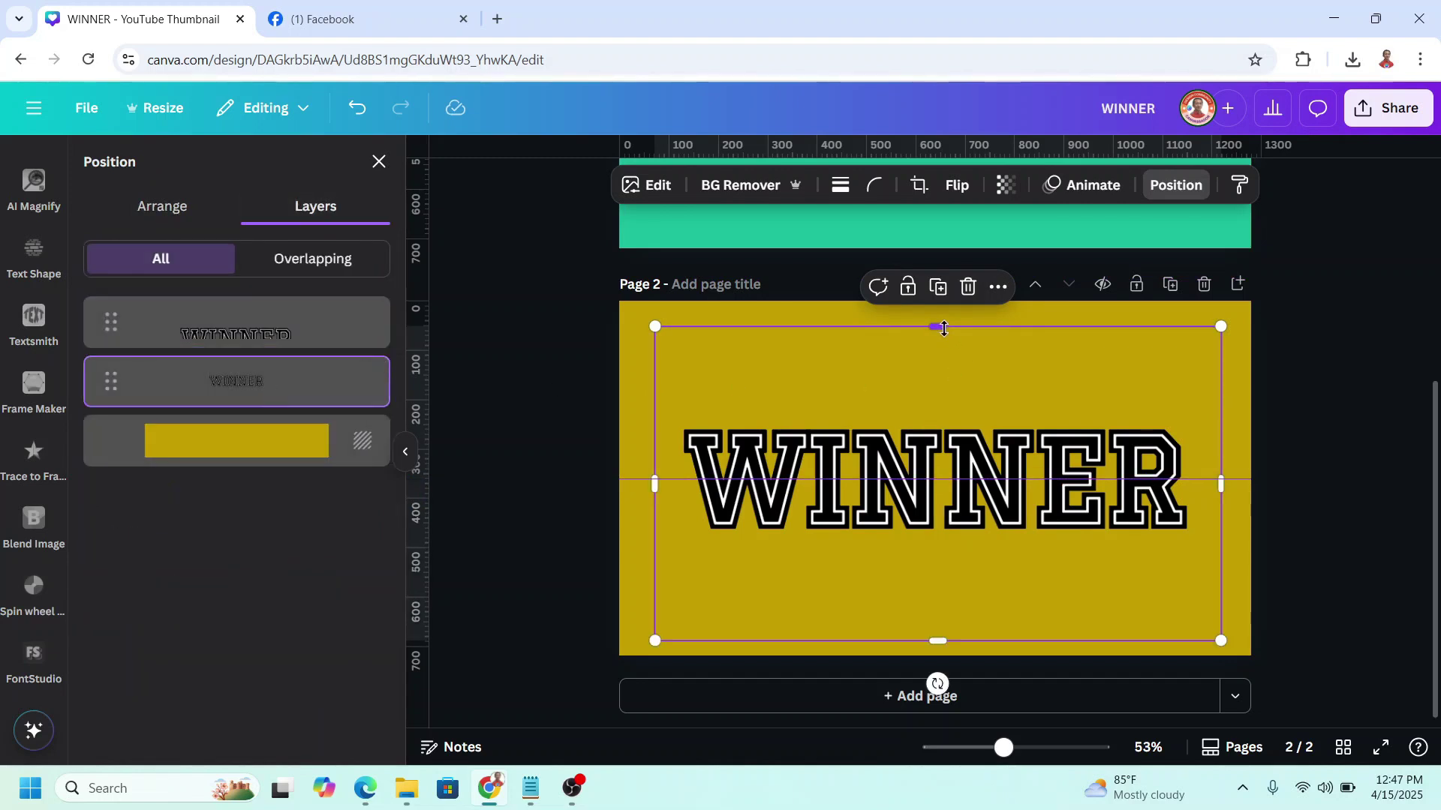
drag(944, 328, 939, 478)
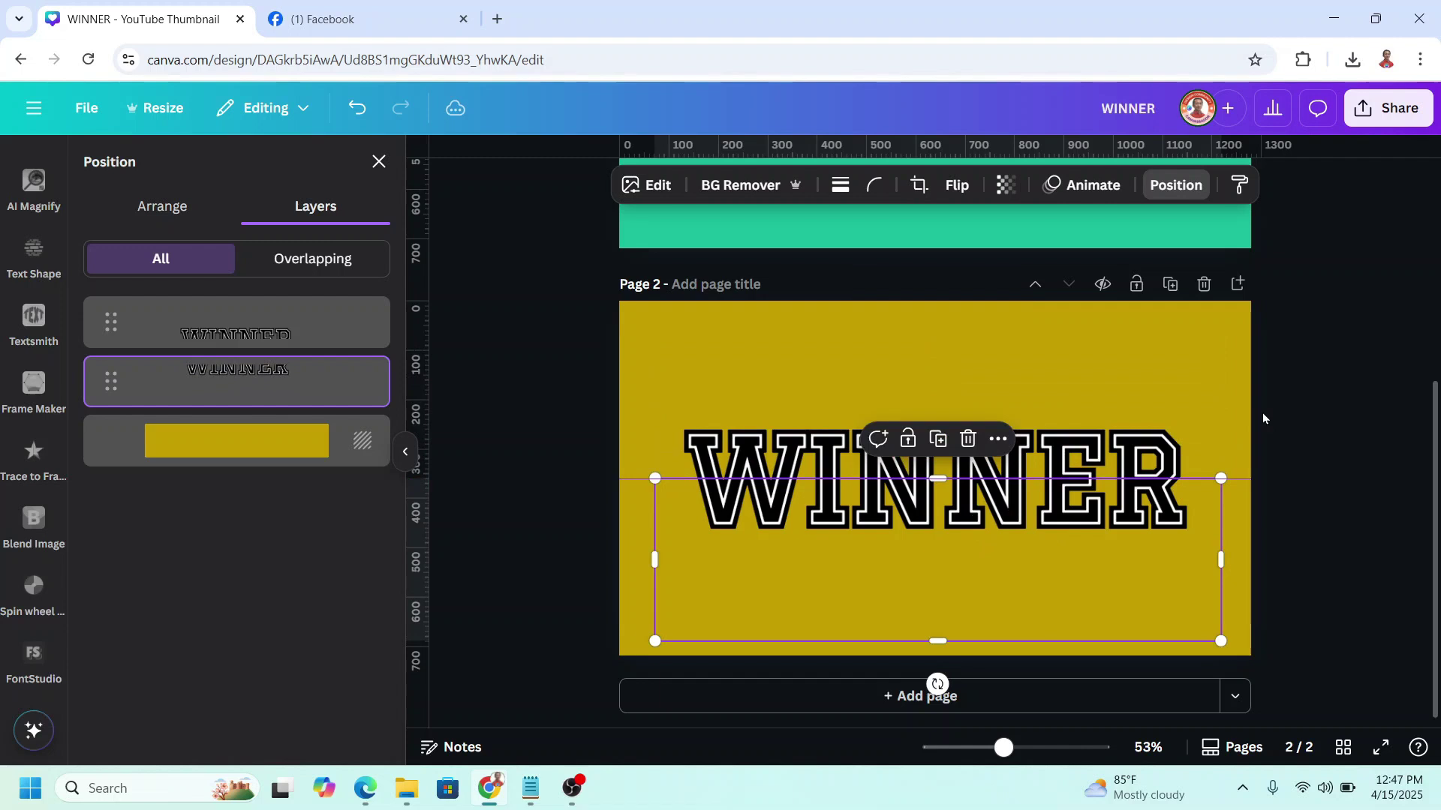
key(ctrl+z)
drag(1080, 459, 1026, 543)
Add a thicker black line along the upper WINNER half's cut edge, spanning its width.
scroll(33, 337, down, 5)
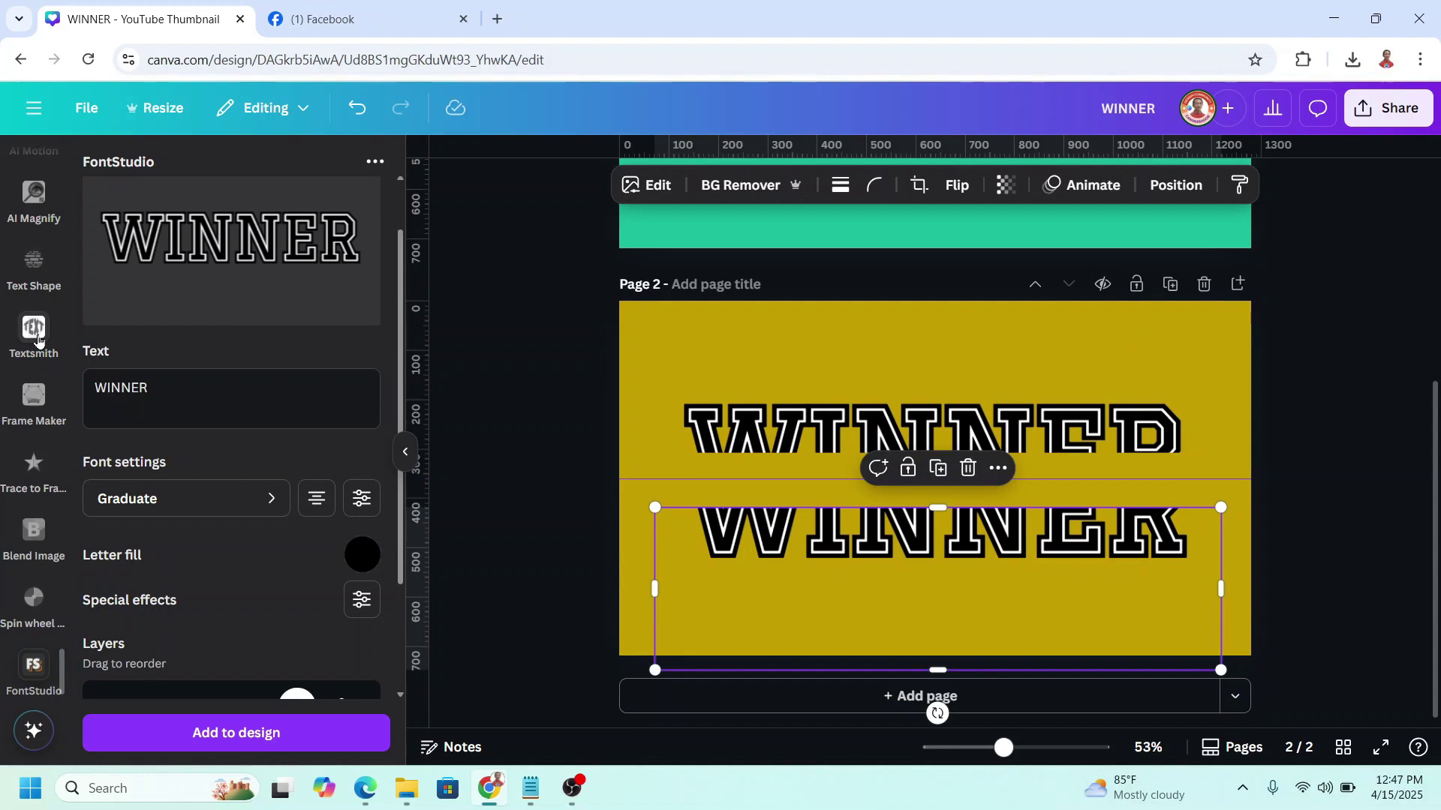
scroll(40, 336, up, 6)
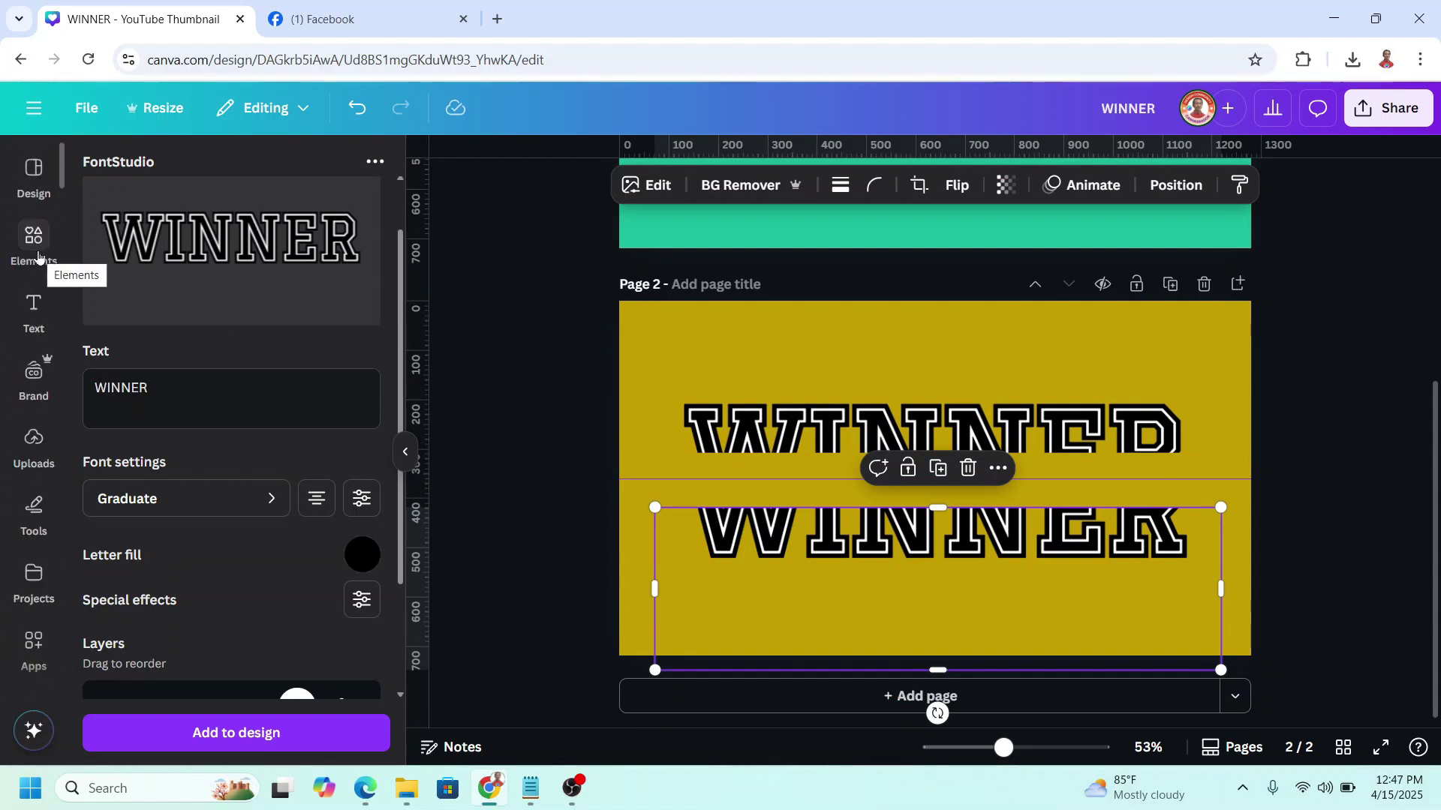
click(34, 248)
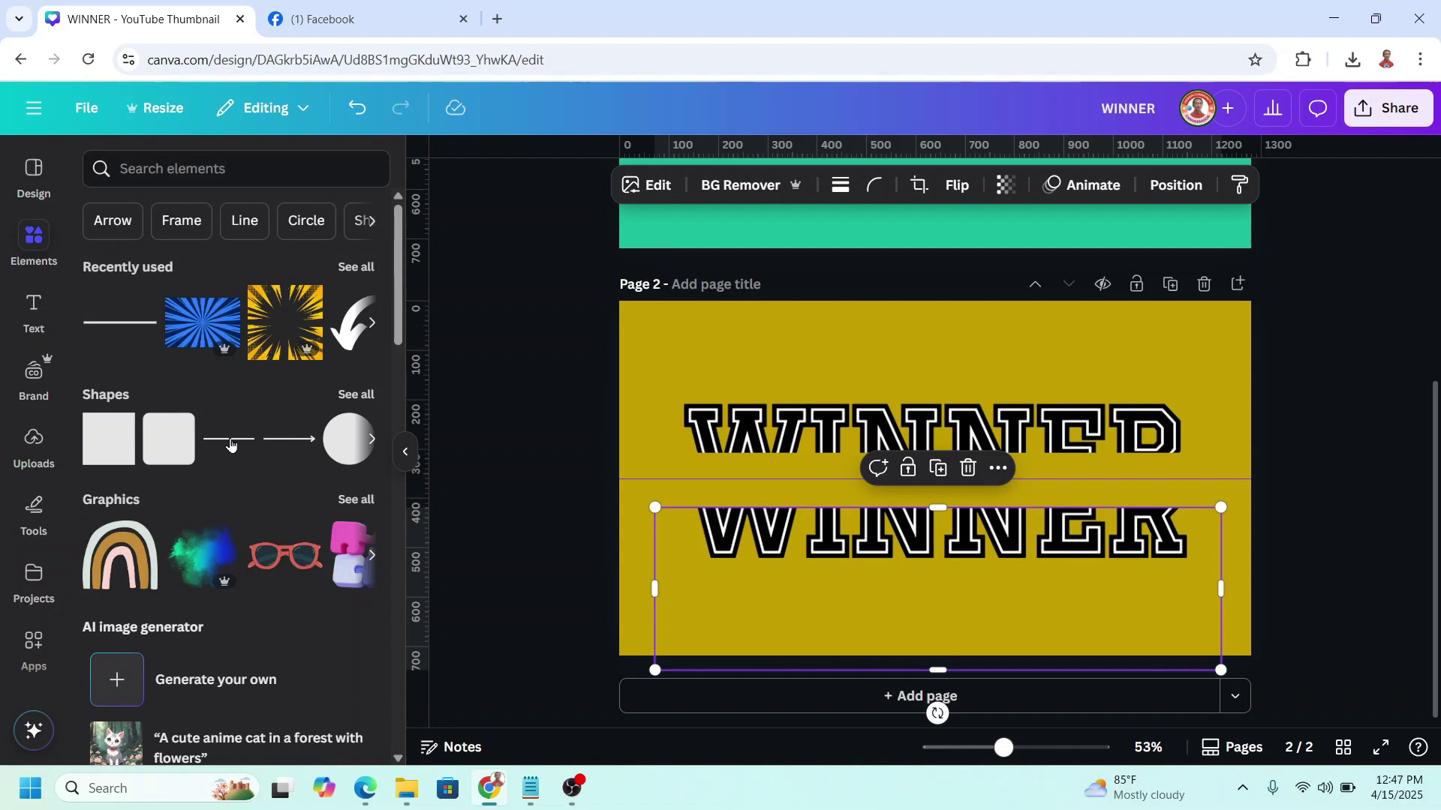
click(120, 323)
drag(952, 523, 808, 493)
click(767, 185)
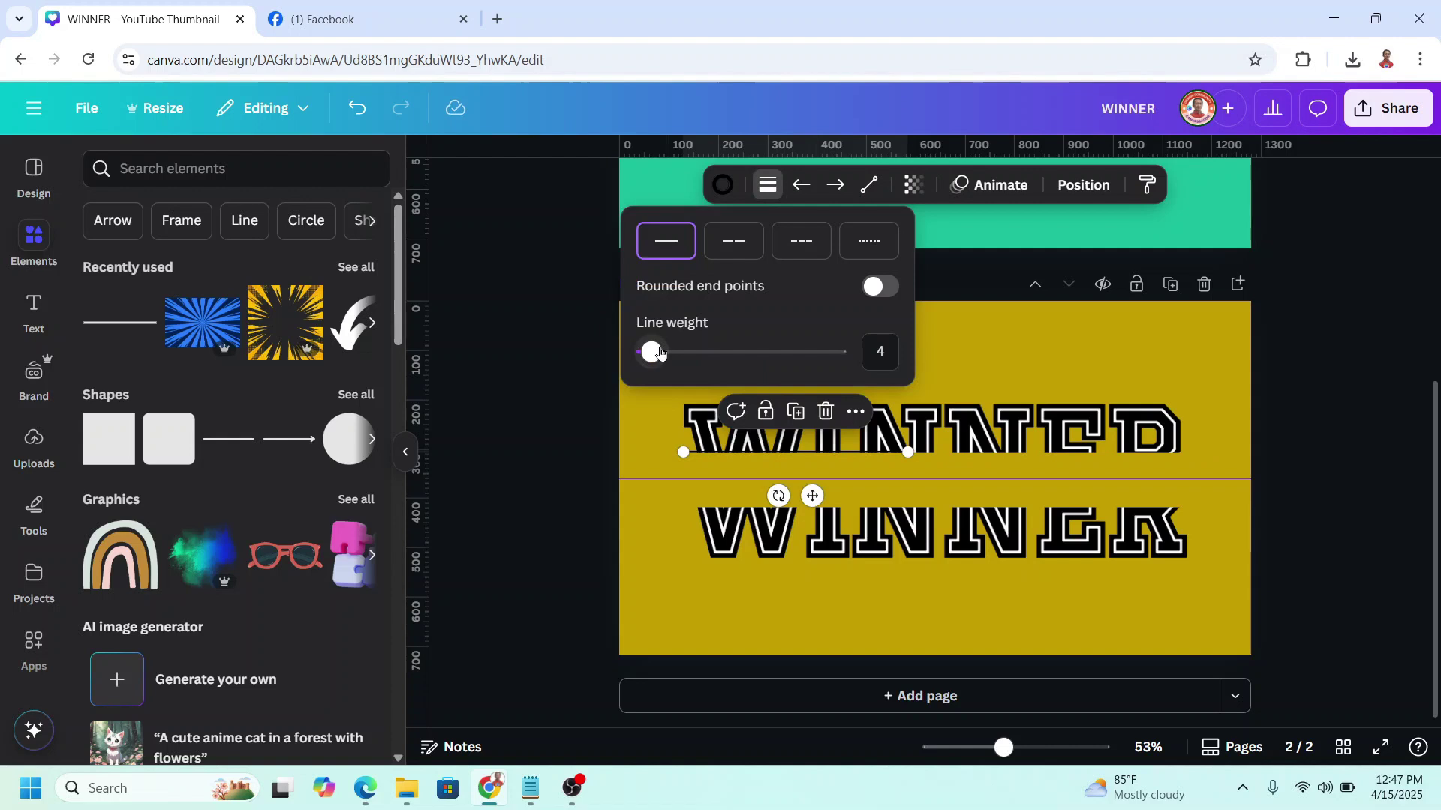
drag(653, 352, 661, 354)
drag(908, 451, 1179, 452)
Duplicate the line for the lower half's edge and paste the STUDENT SPORTS DAY 2025 text.
click(931, 411)
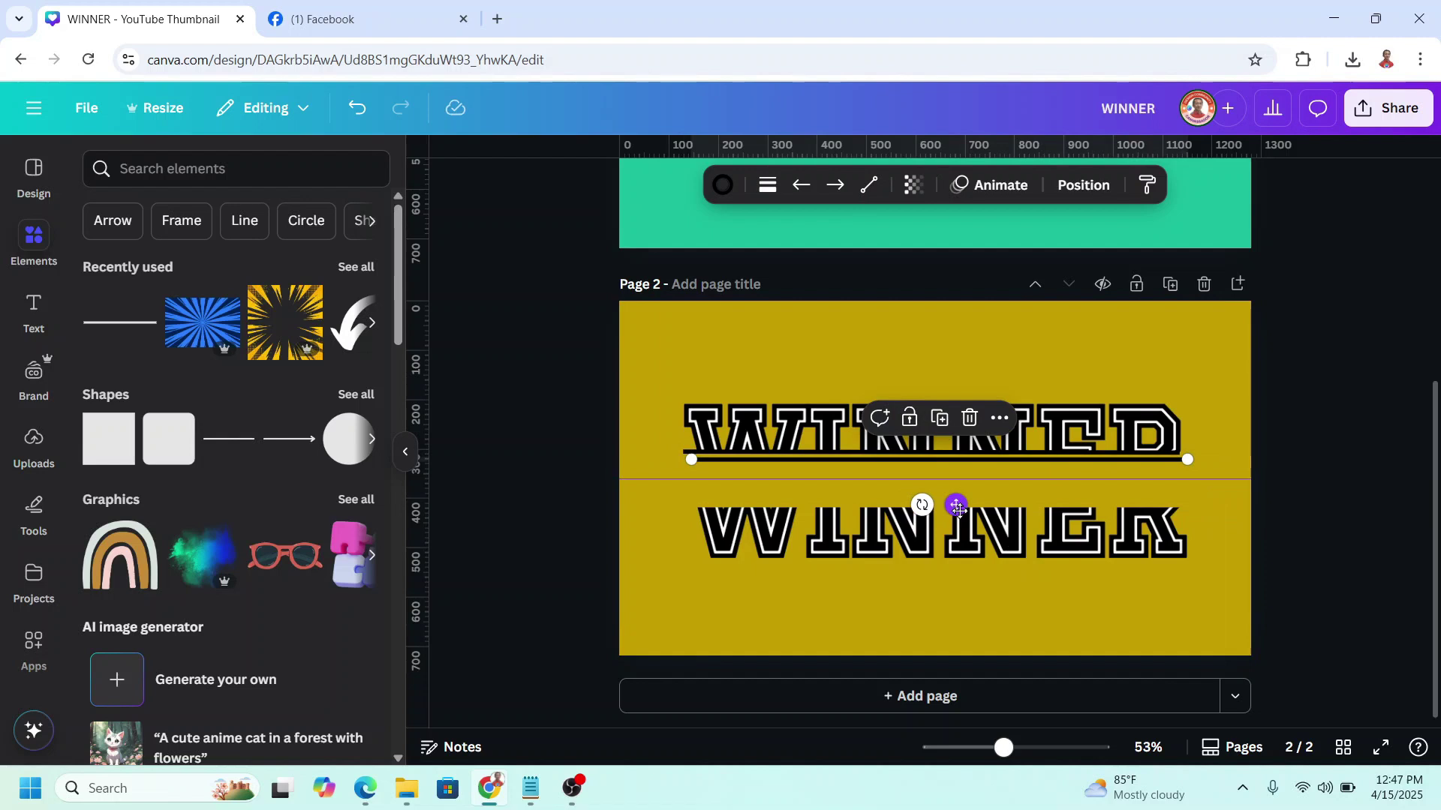
mouse_move(952, 501)
mouse_down()
mouse_move(951, 556)
mouse_move(979, 516)
mouse_move(969, 489)
mouse_move(975, 501)
mouse_up()
text(STUDENT SPORTS DAY 2025)
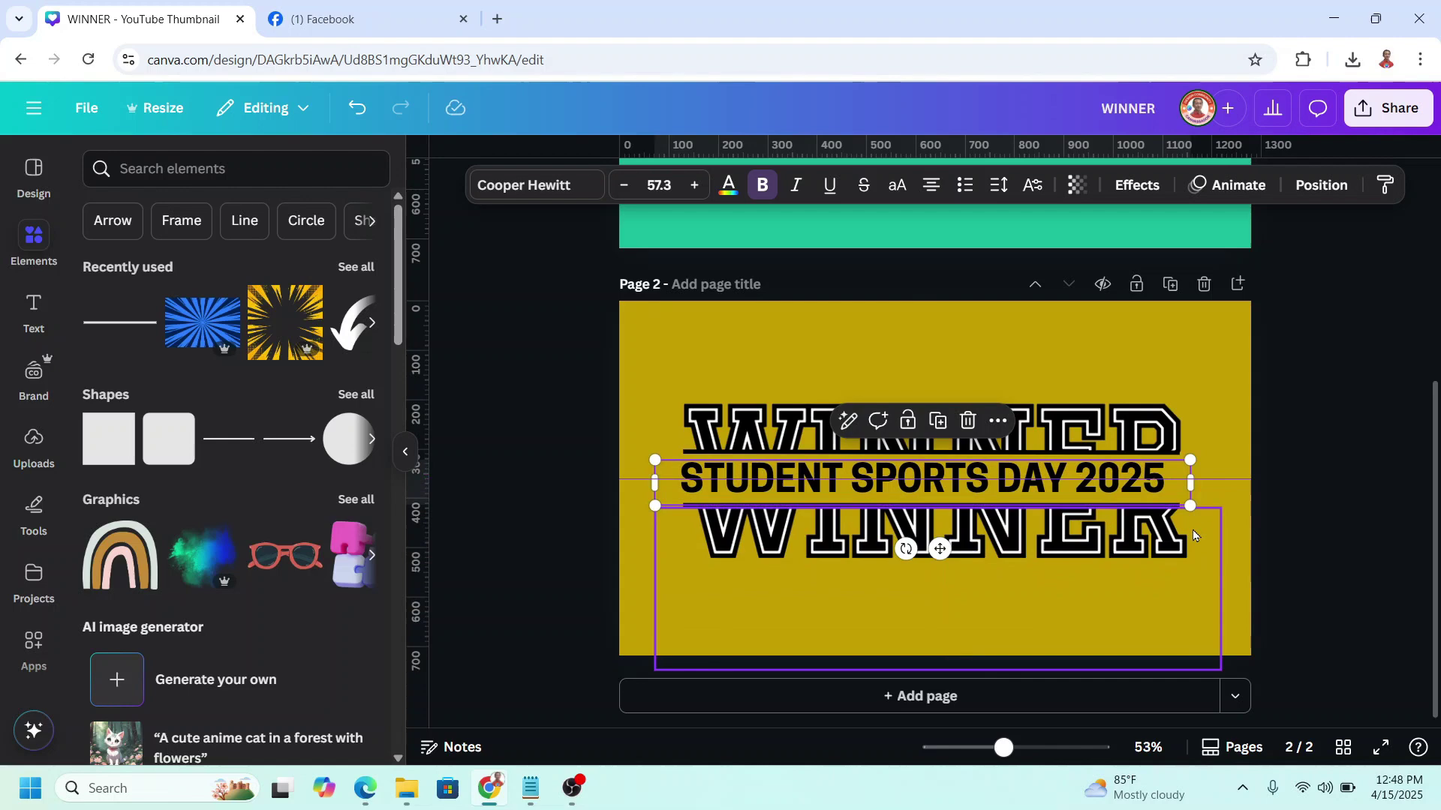
Enlarge 'STUDENT SPORTS DAY 2025' to size 59 between the halves and zoom out to both pages.
drag(1192, 505, 1208, 516)
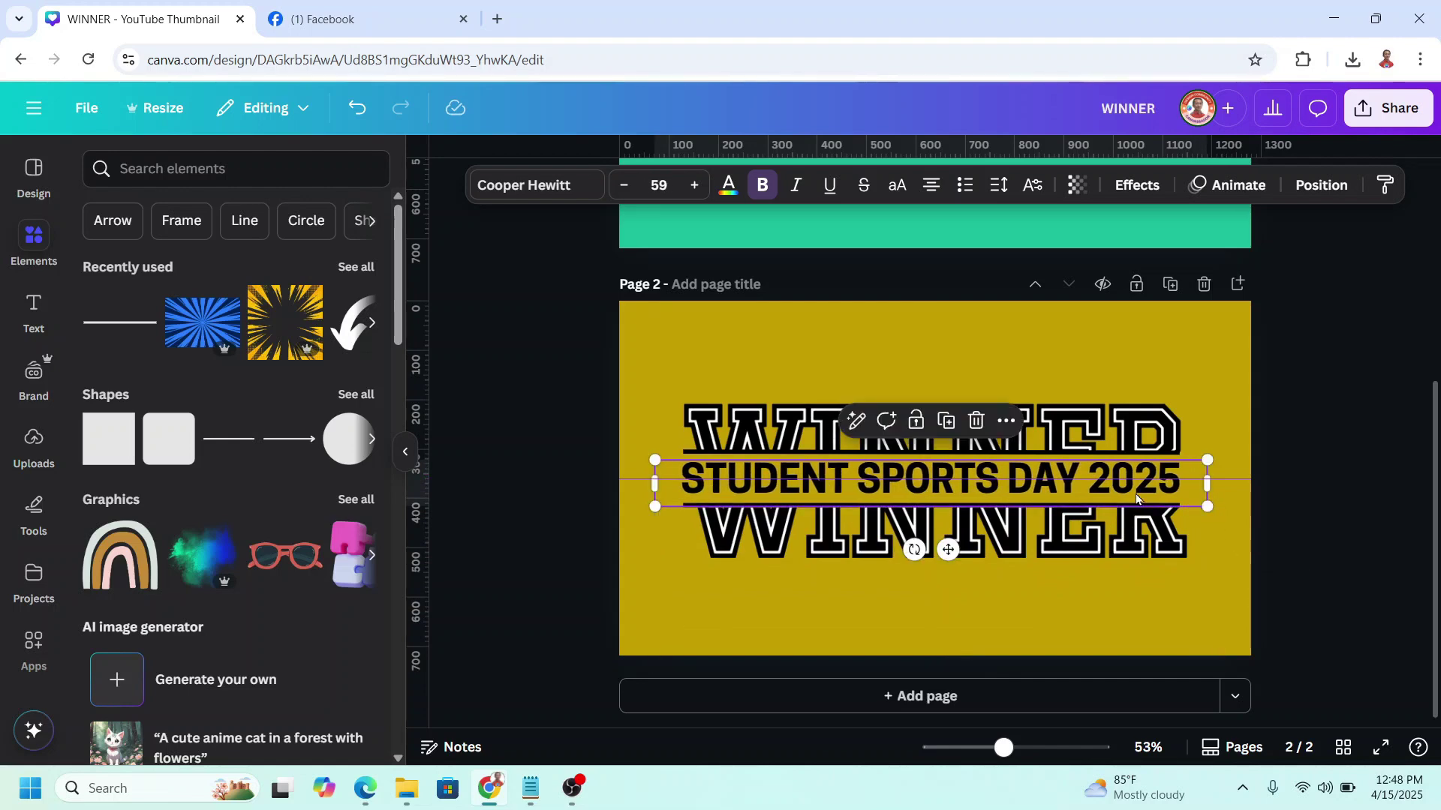
scroll(1136, 497, up, 3)
click(1202, 276)
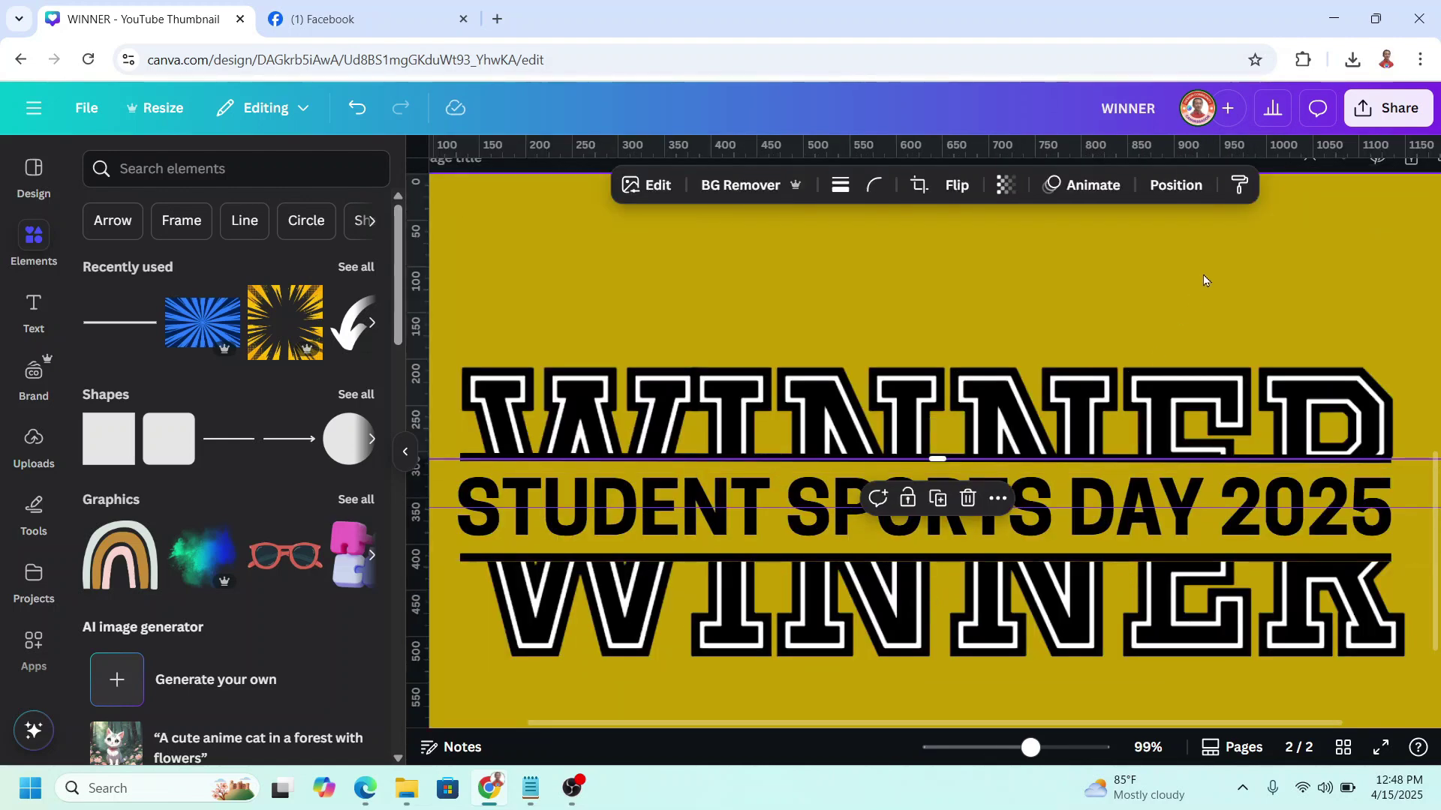
drag(1028, 748, 992, 748)
click(1206, 600)
scroll(1217, 597, up, 3)
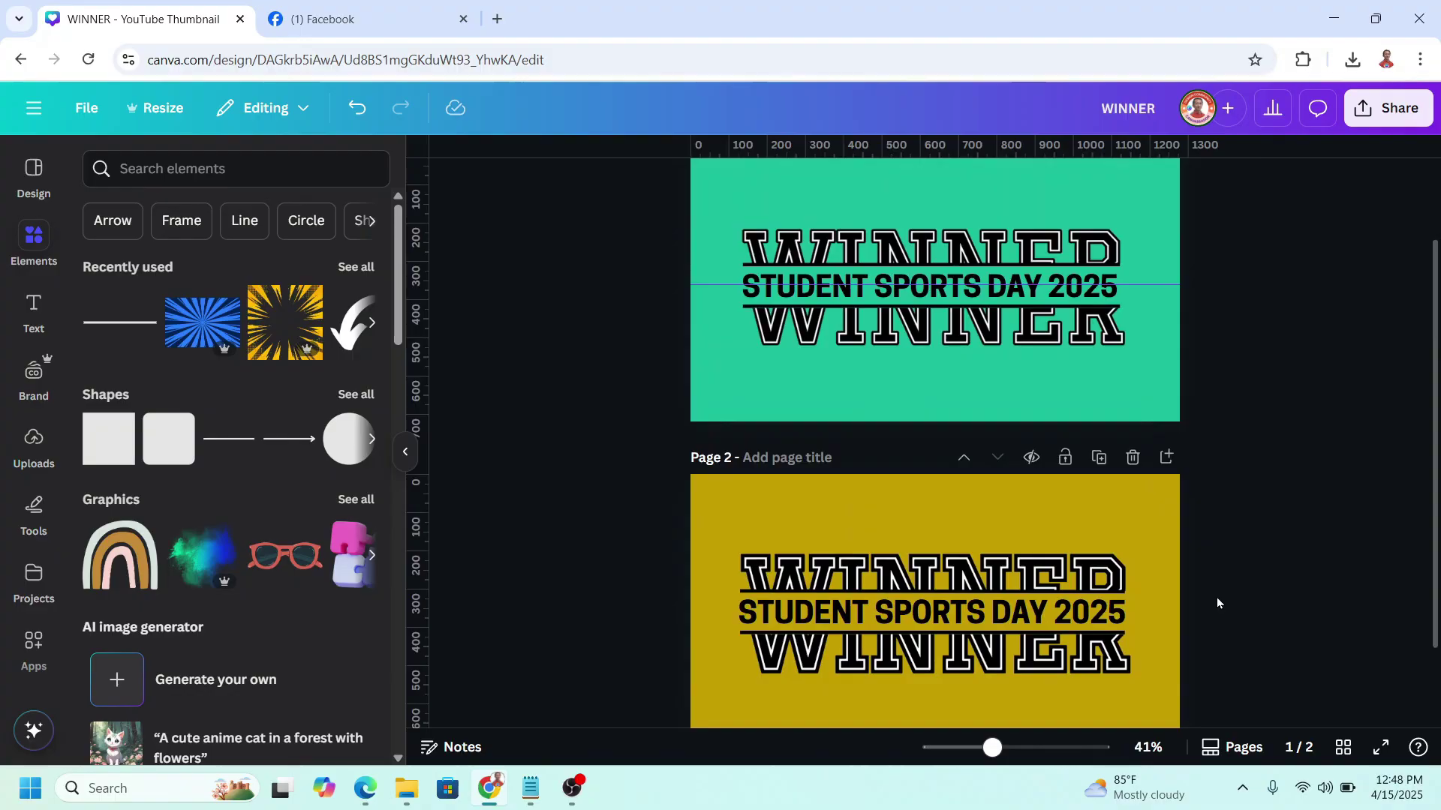